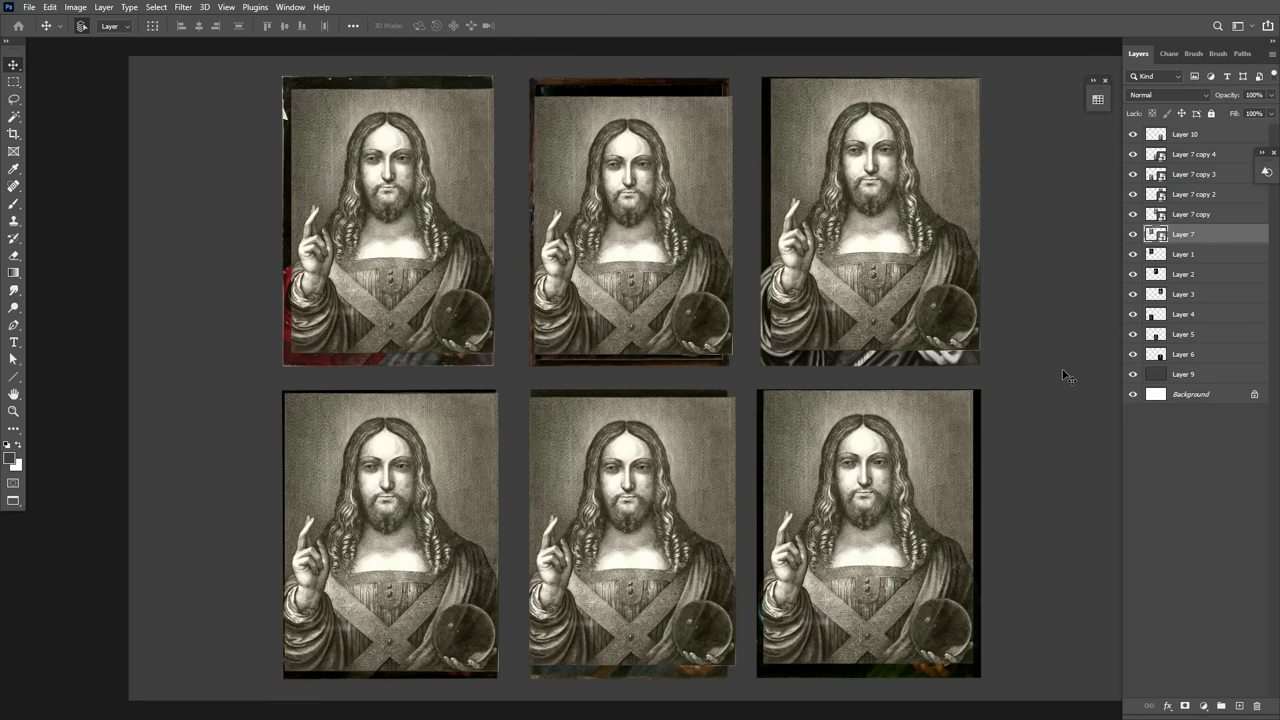
Compare the engraving on Layer 7 with the first painting beneath it by switching the layer's visibility off and on.
left_click(1135, 236)
left_click(1135, 236)
scroll(284, 187, "up", 2)
scroll(447, 105, "up", 1)
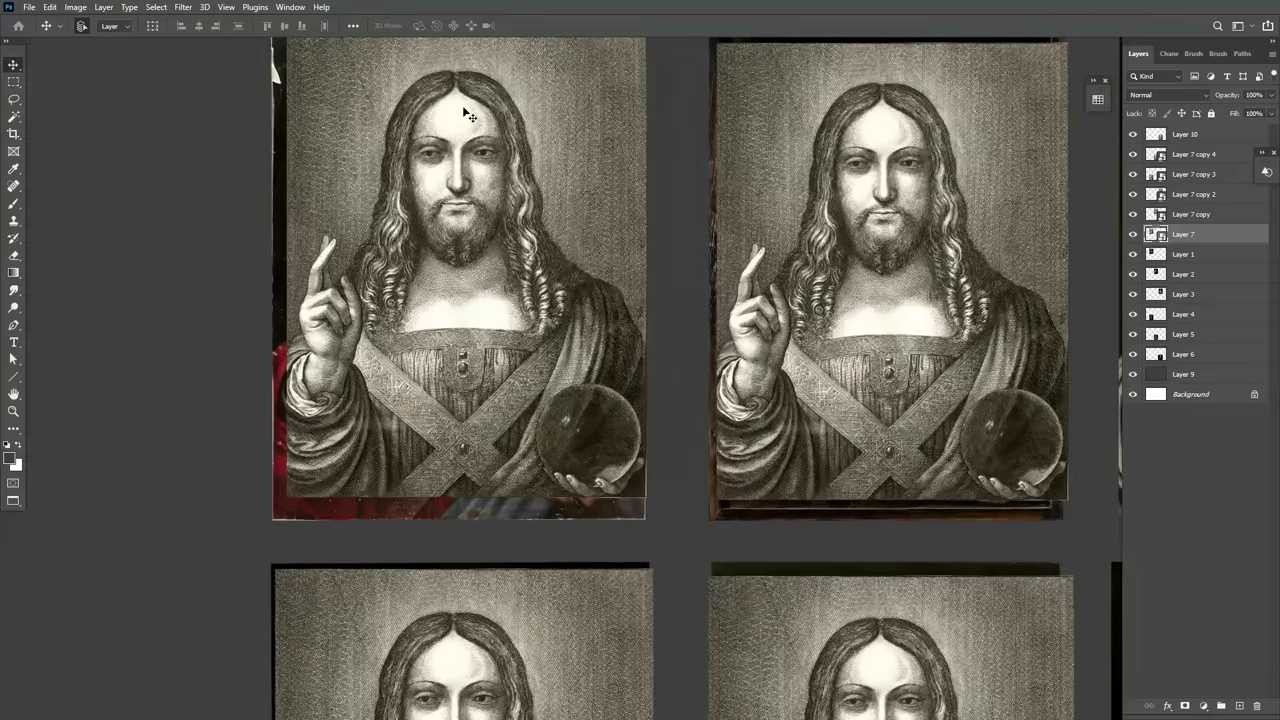
left_click_drag(462, 105, 472, 191)
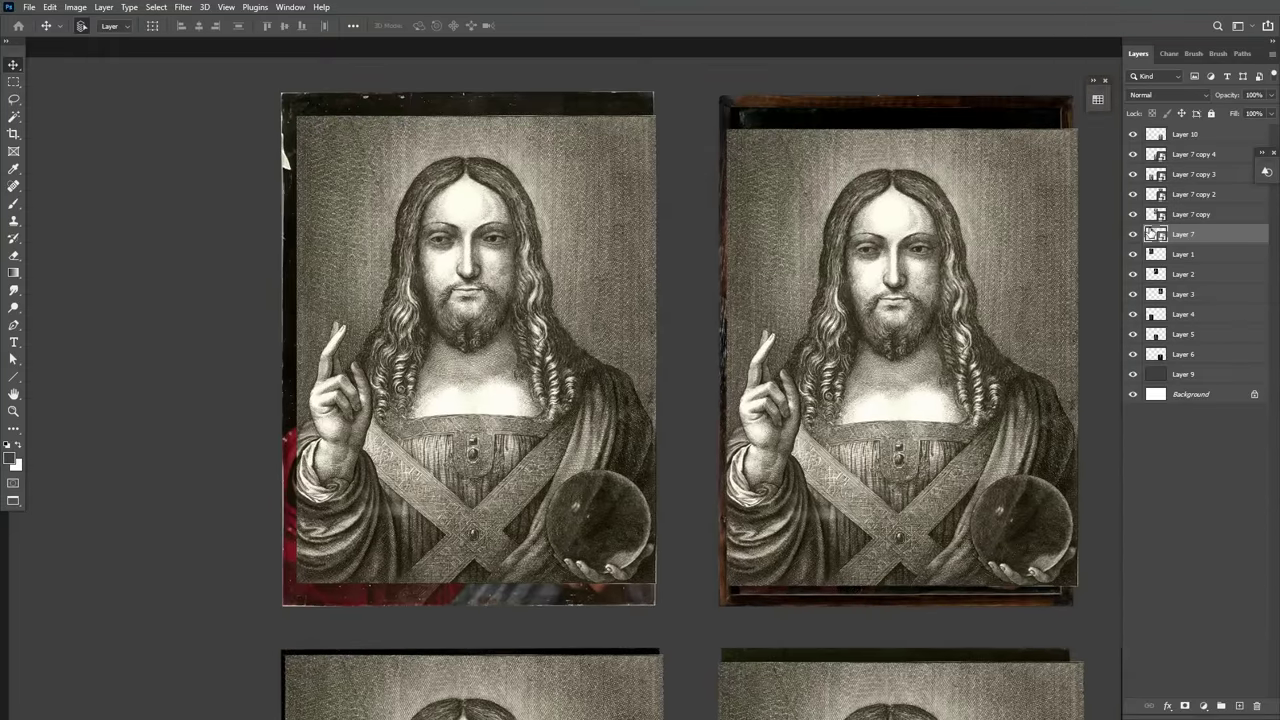
left_click(1134, 237)
left_click(1133, 237)
left_click(1134, 240)
left_click(1133, 238)
left_click(1133, 238)
left_click(1134, 238)
Examine the crossed chest bands and drapery of the first painting close up against Layer 7, hiding and reshowing the layer.
scroll(440, 640, "up", 3)
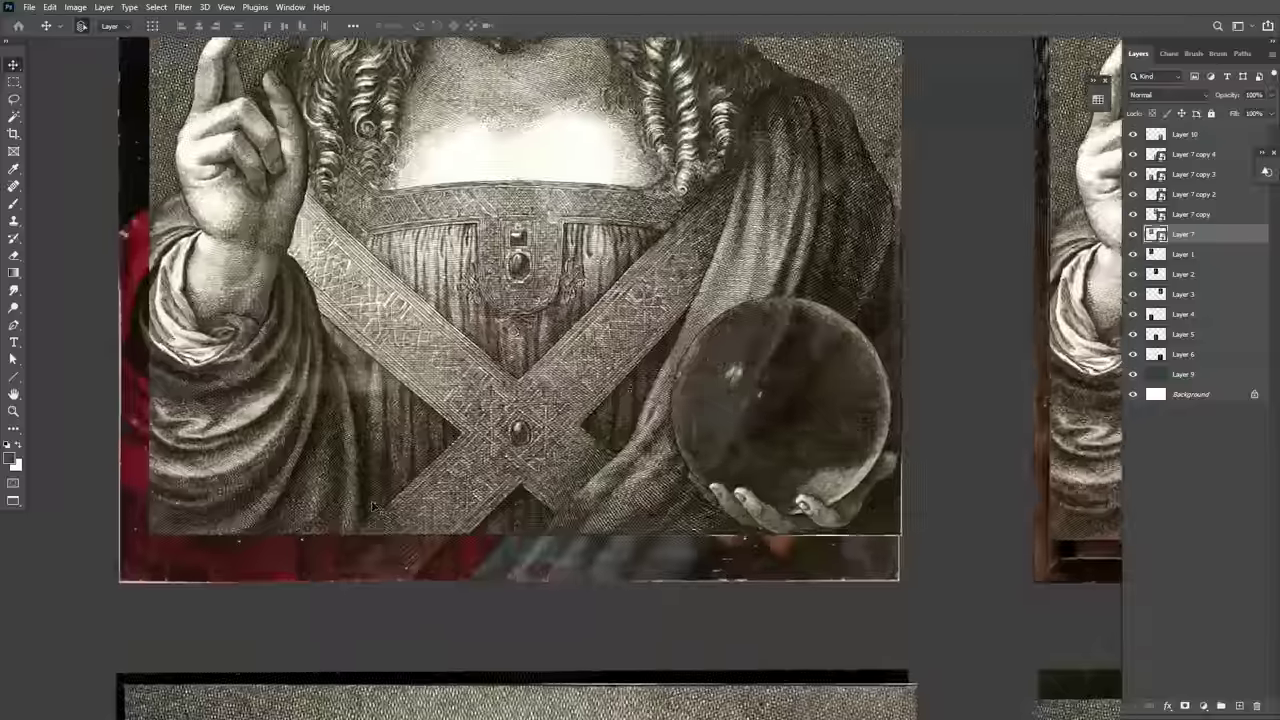
scroll(372, 507, "up", 2)
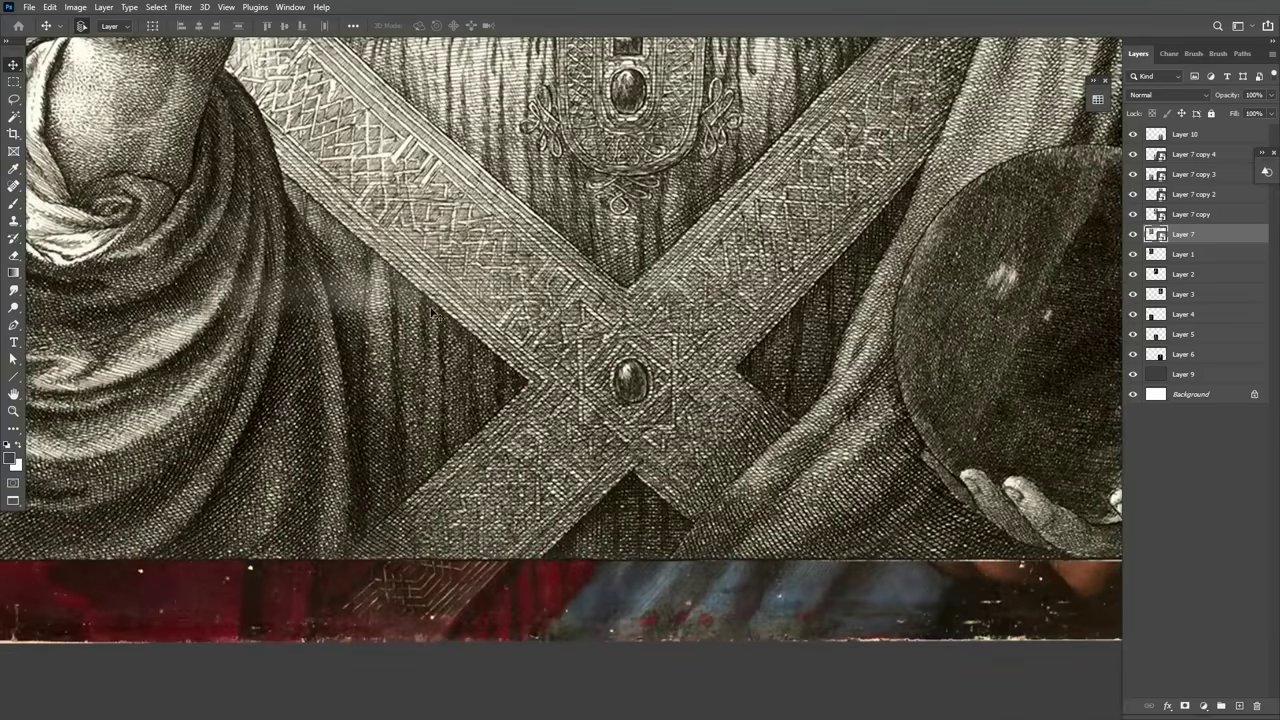
left_click(1134, 236)
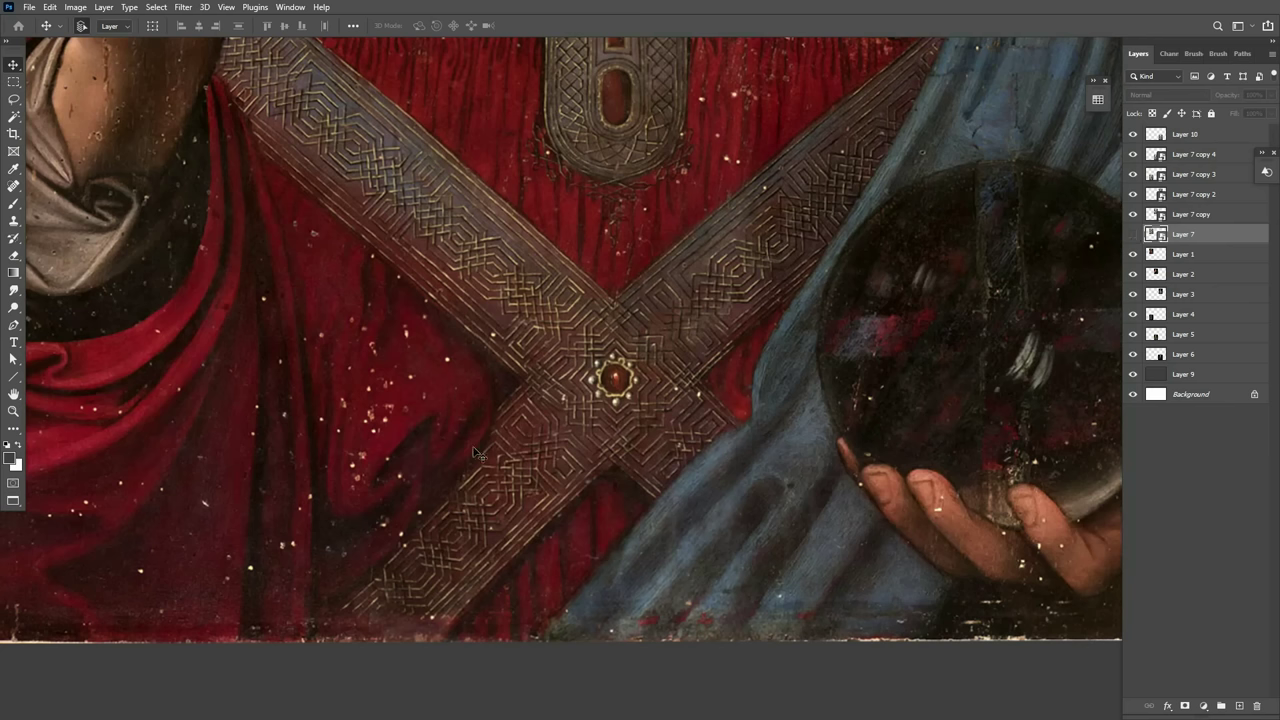
left_click(1134, 235)
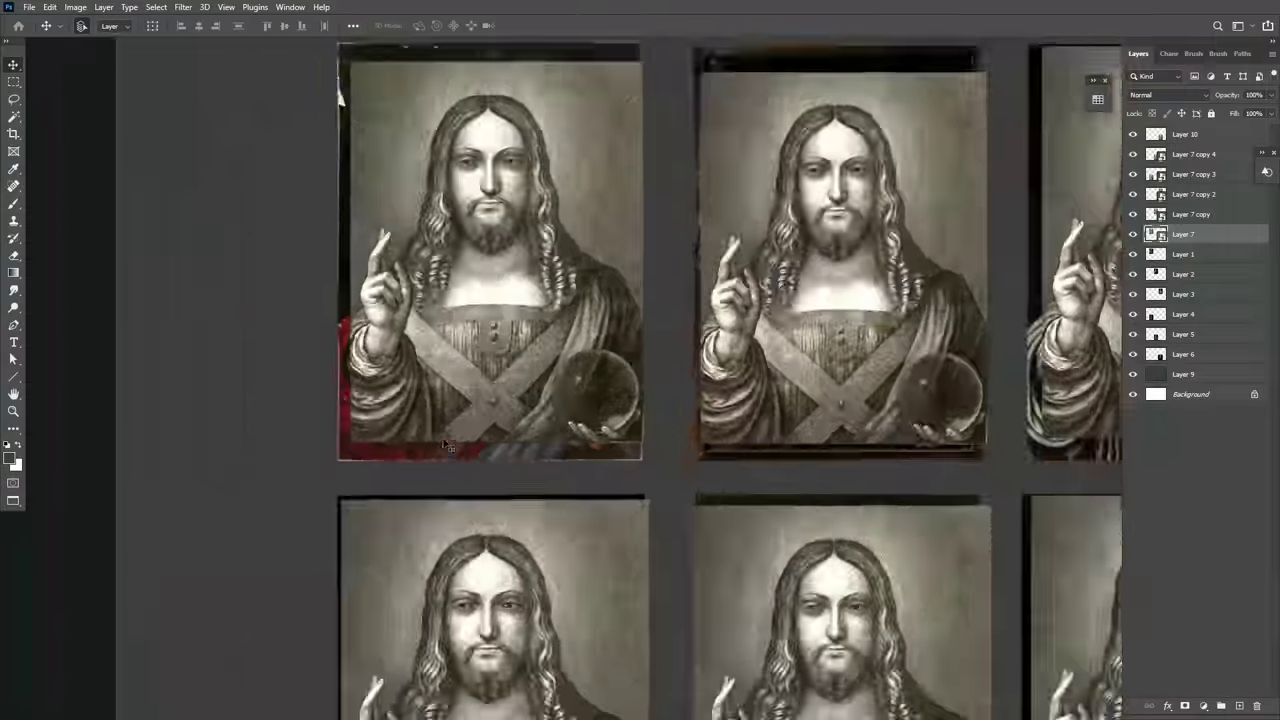
Compare the engraving on Layer 7 copy with the middle painting of the upper row by repeatedly hiding and showing the layer.
key("ctrl+0")
left_click(1133, 218)
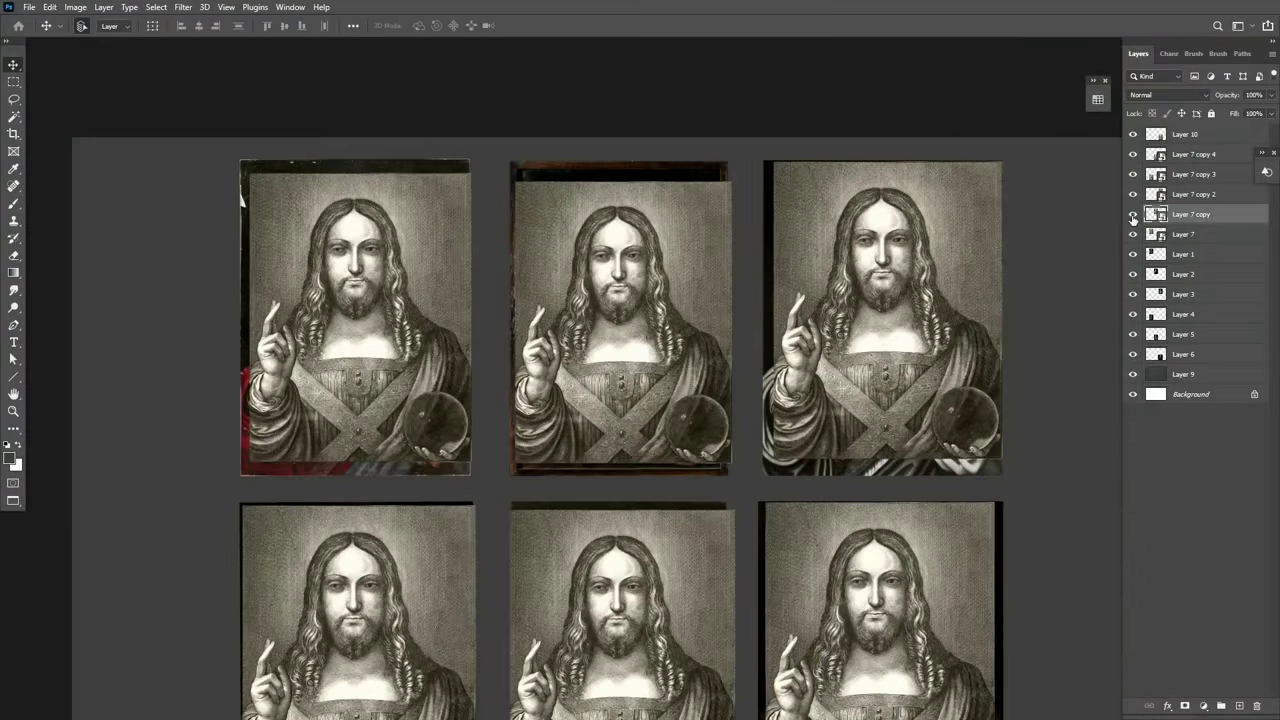
key("ctrl+plus")
key("ctrl+plus")
left_click(1134, 215)
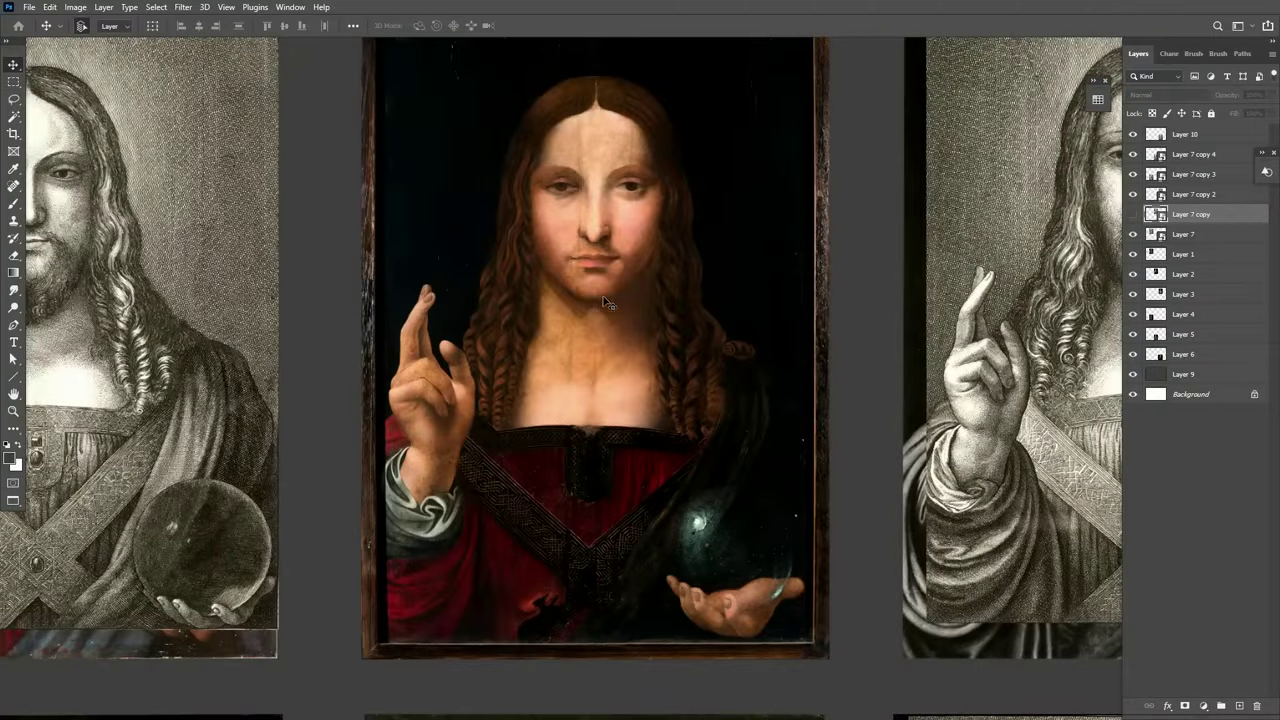
left_click(1134, 215)
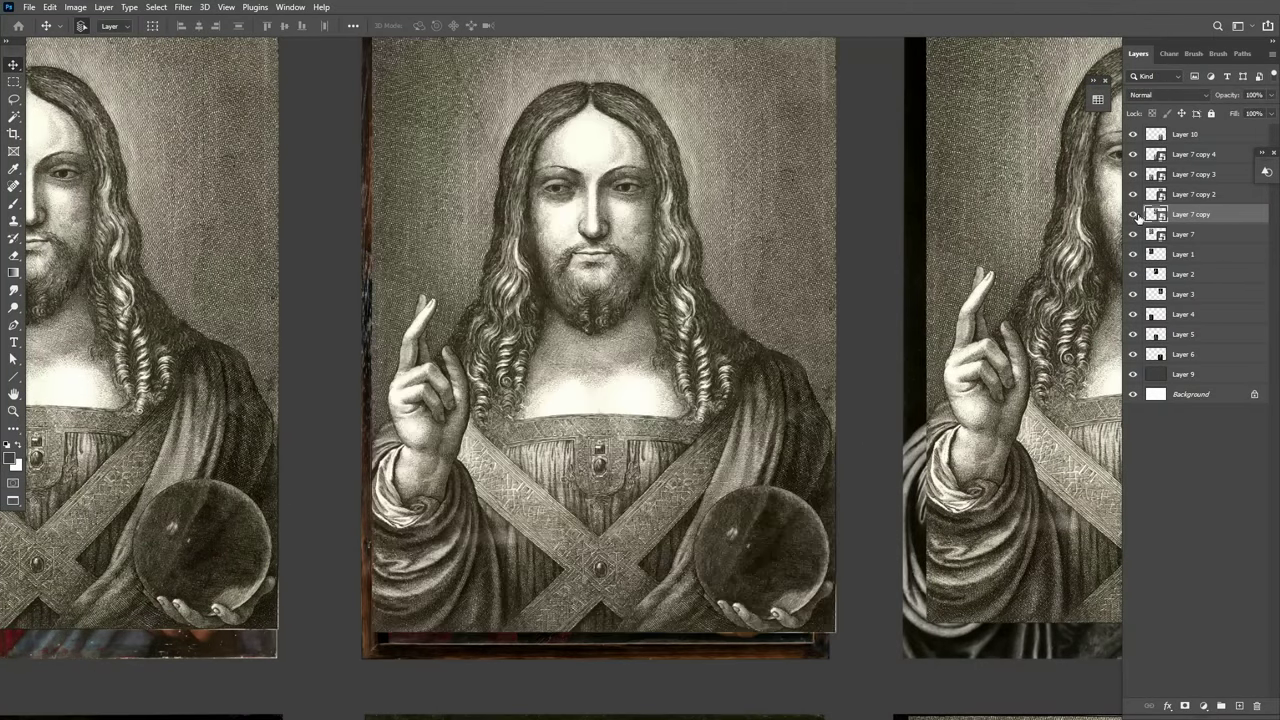
left_click(1134, 215)
left_click(1134, 215)
left_click(1134, 215)
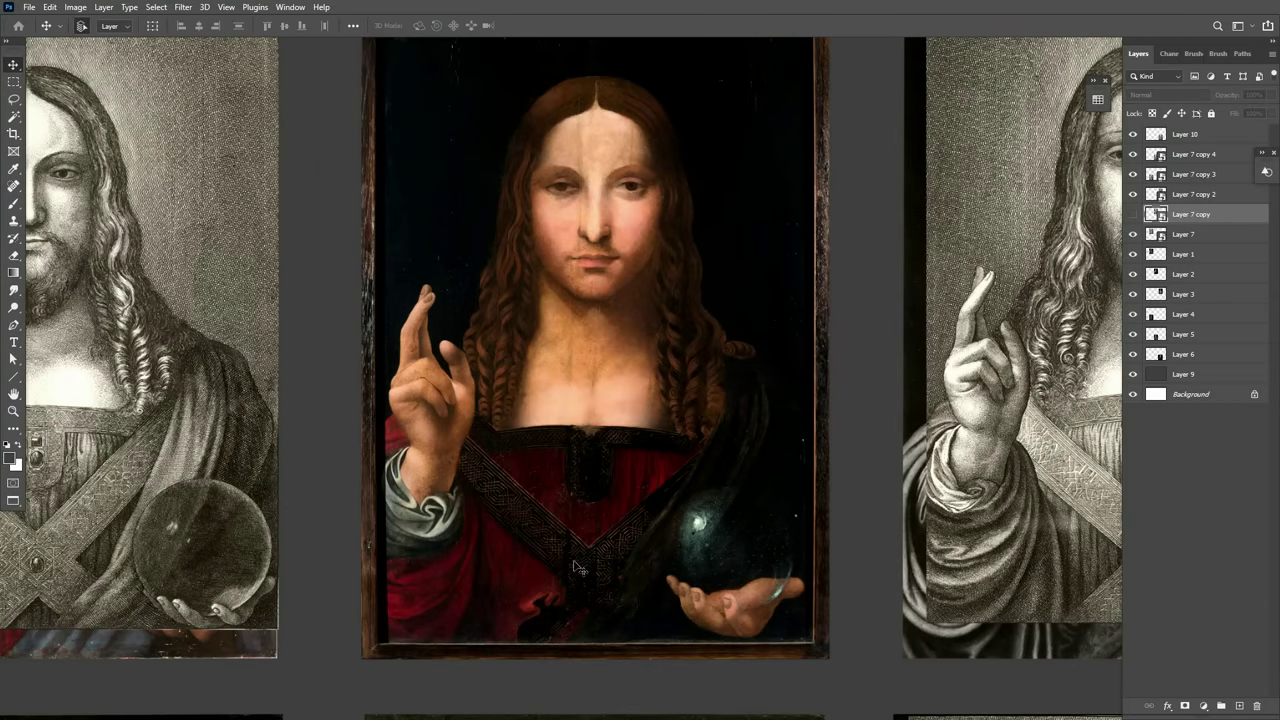
left_click(1134, 215)
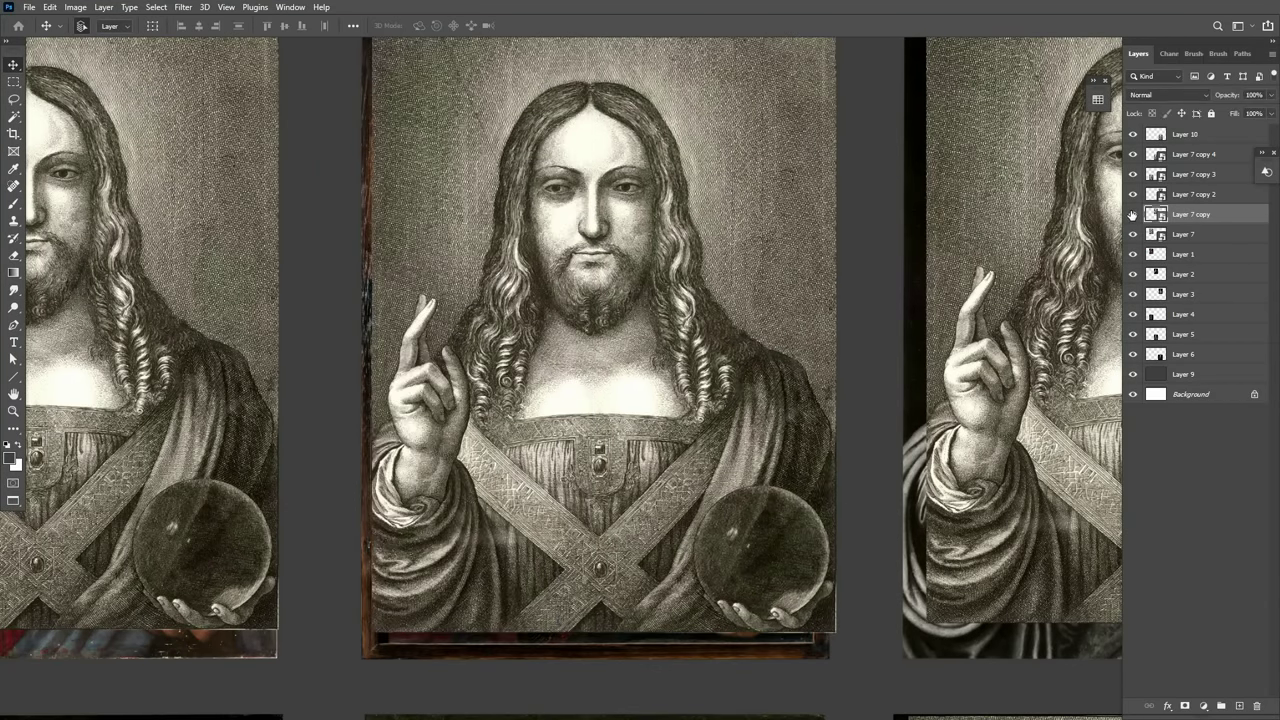
left_click(1134, 215)
Compare the engraving on Layer 7 copy 2 with the black-and-white painting beneath it by toggling the layer's visibility.
scroll(392, 547, "up", 5)
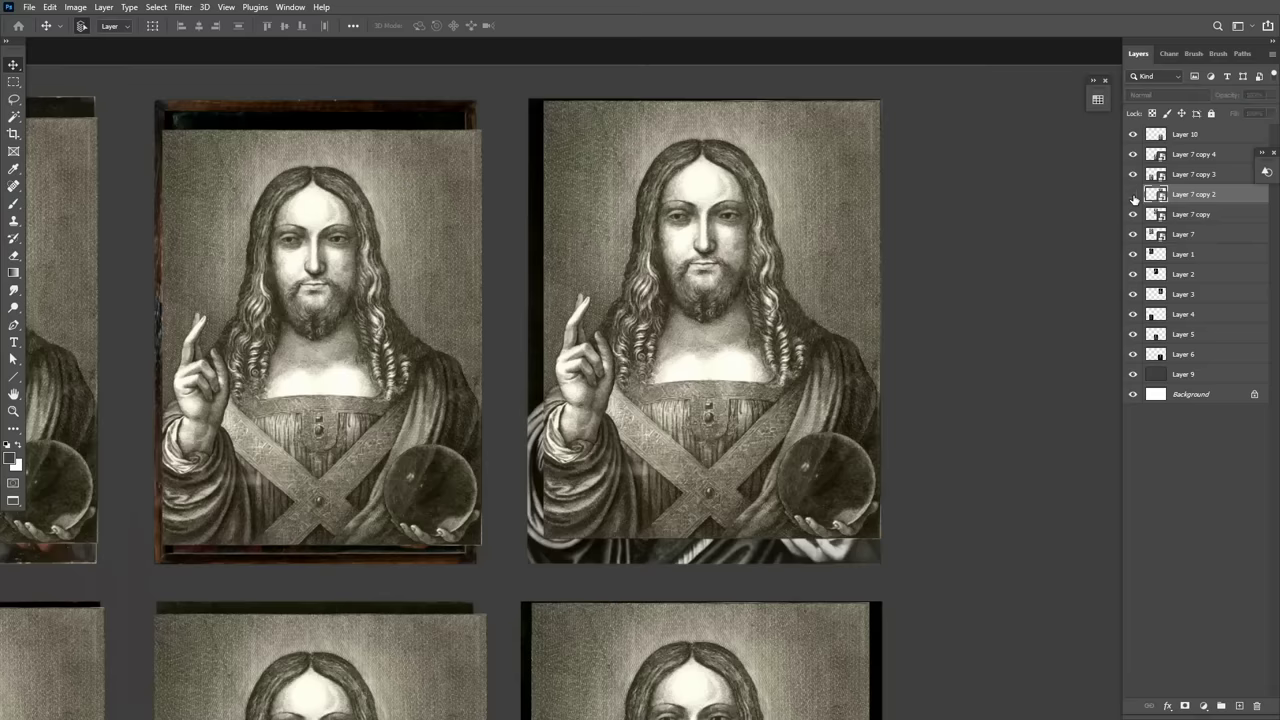
left_click(1133, 196)
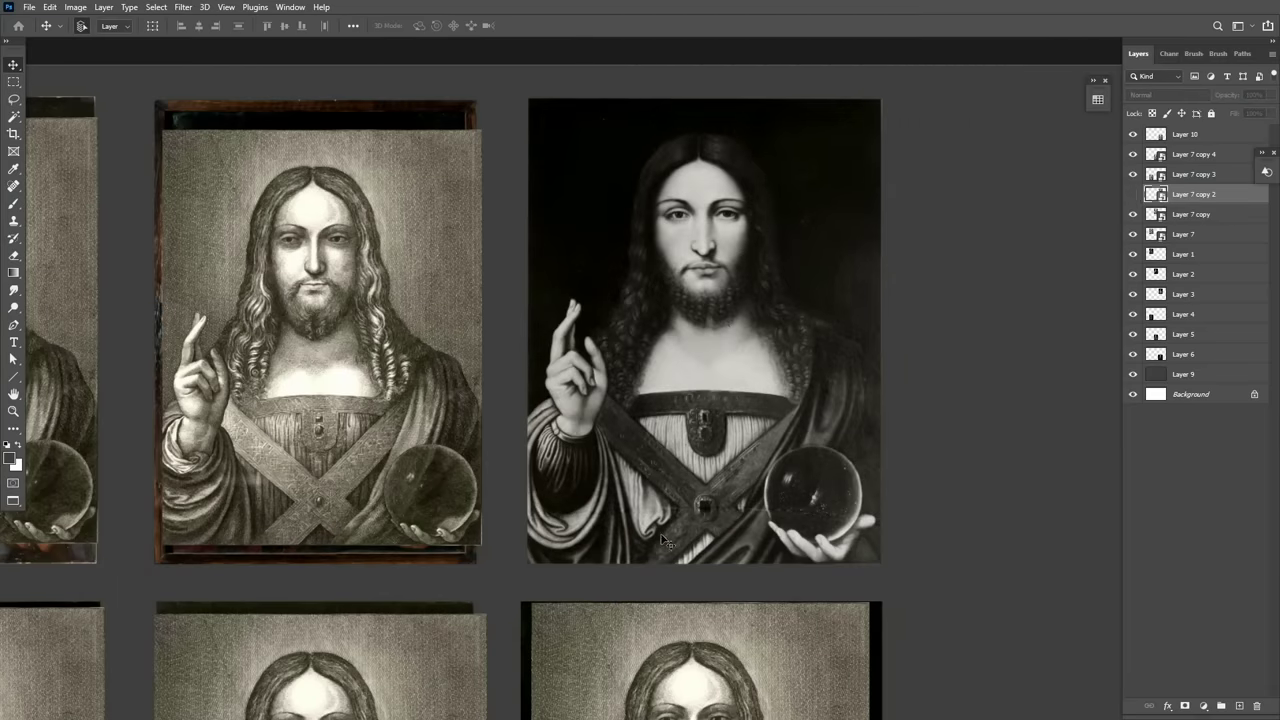
left_click(1134, 195)
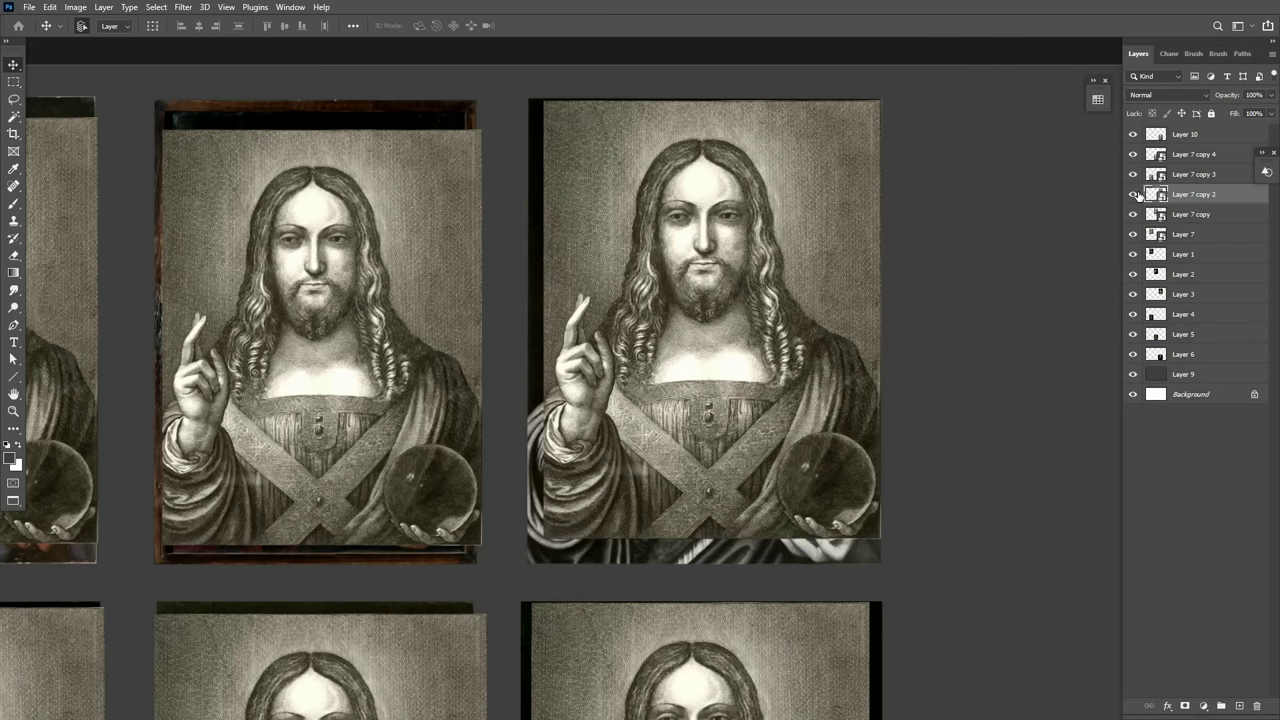
left_click(1134, 195)
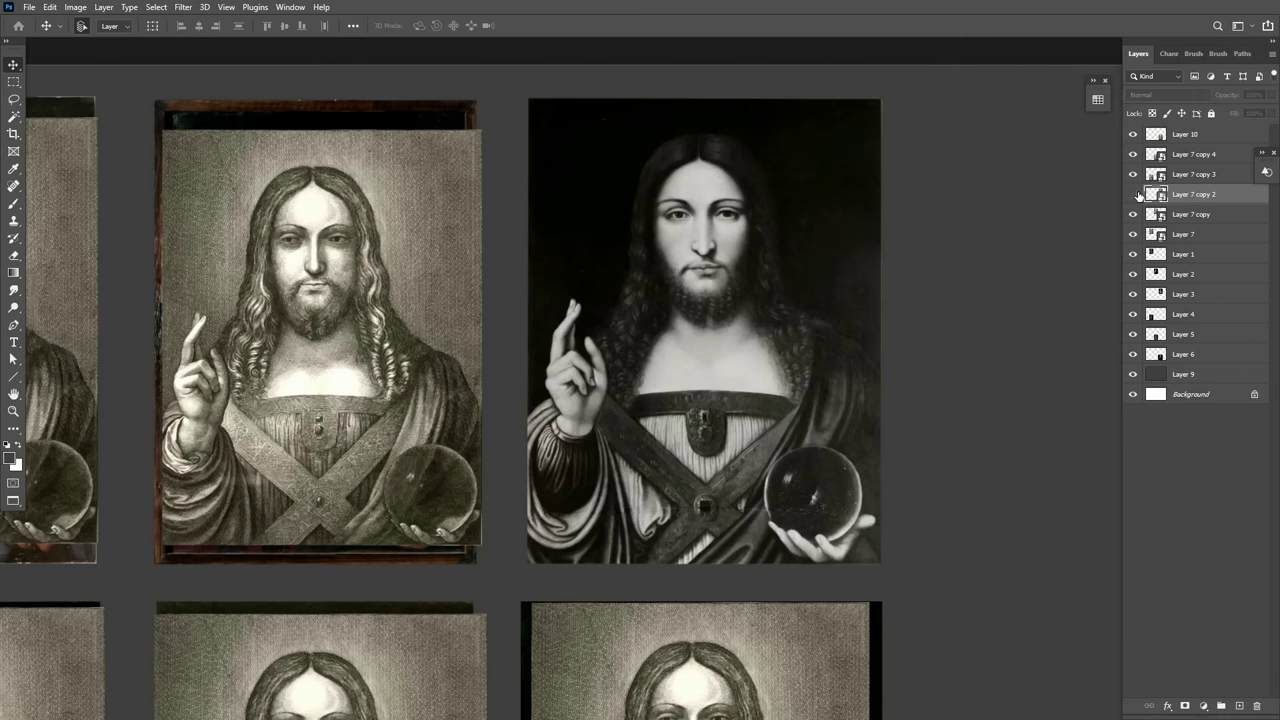
left_click(1134, 195)
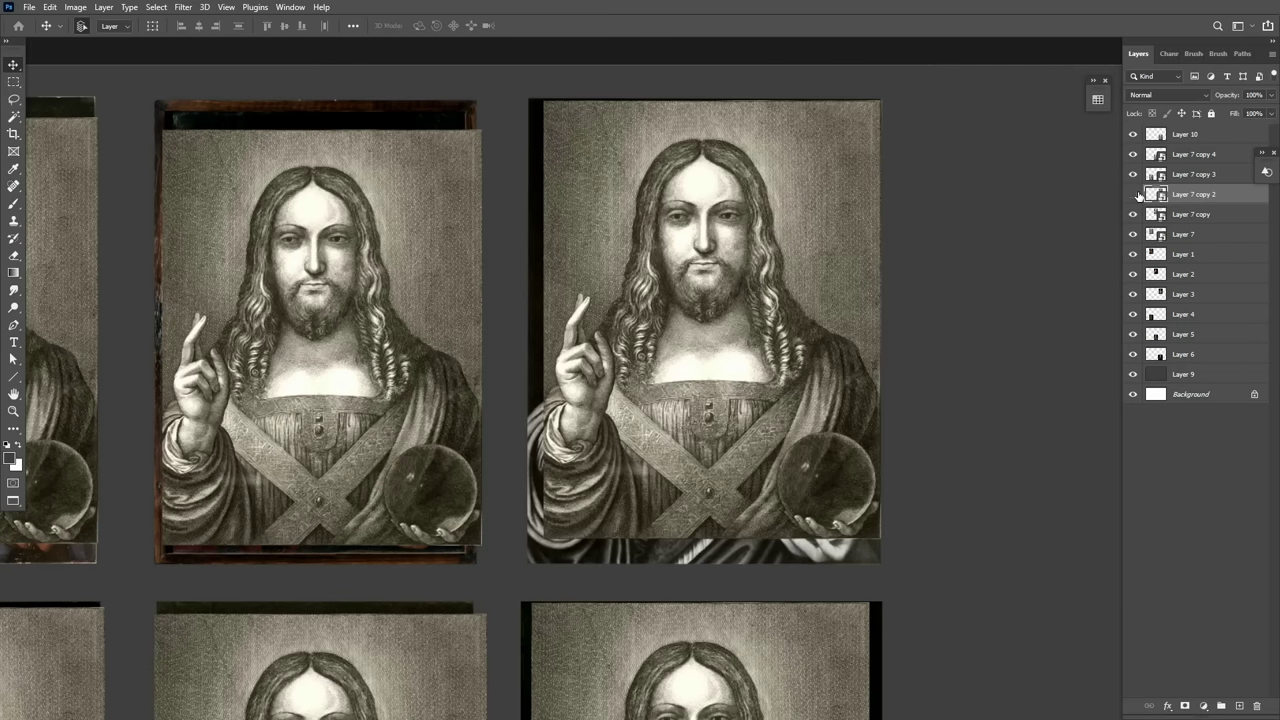
left_click(1134, 195)
Examine the sleeve and crossed bands of the black-and-white painting close up against the engraving on Layer 7 copy 2.
scroll(905, 355, "up", 3)
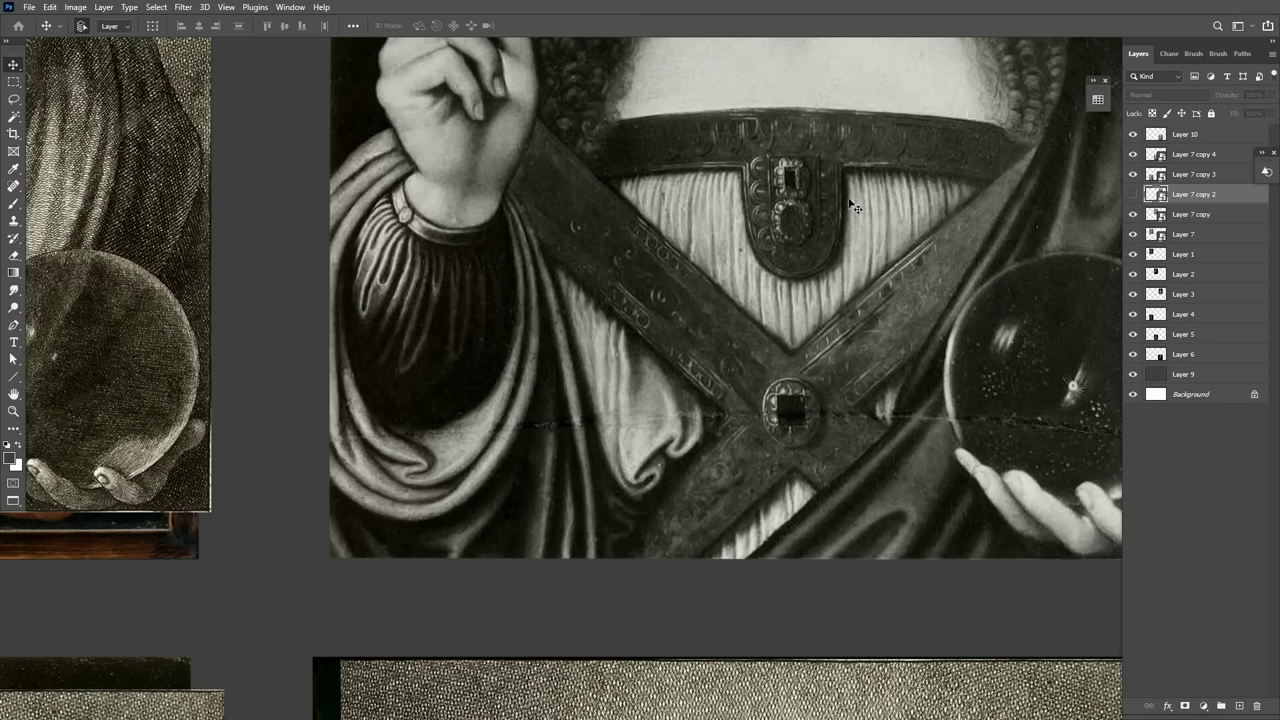
left_click(1134, 195)
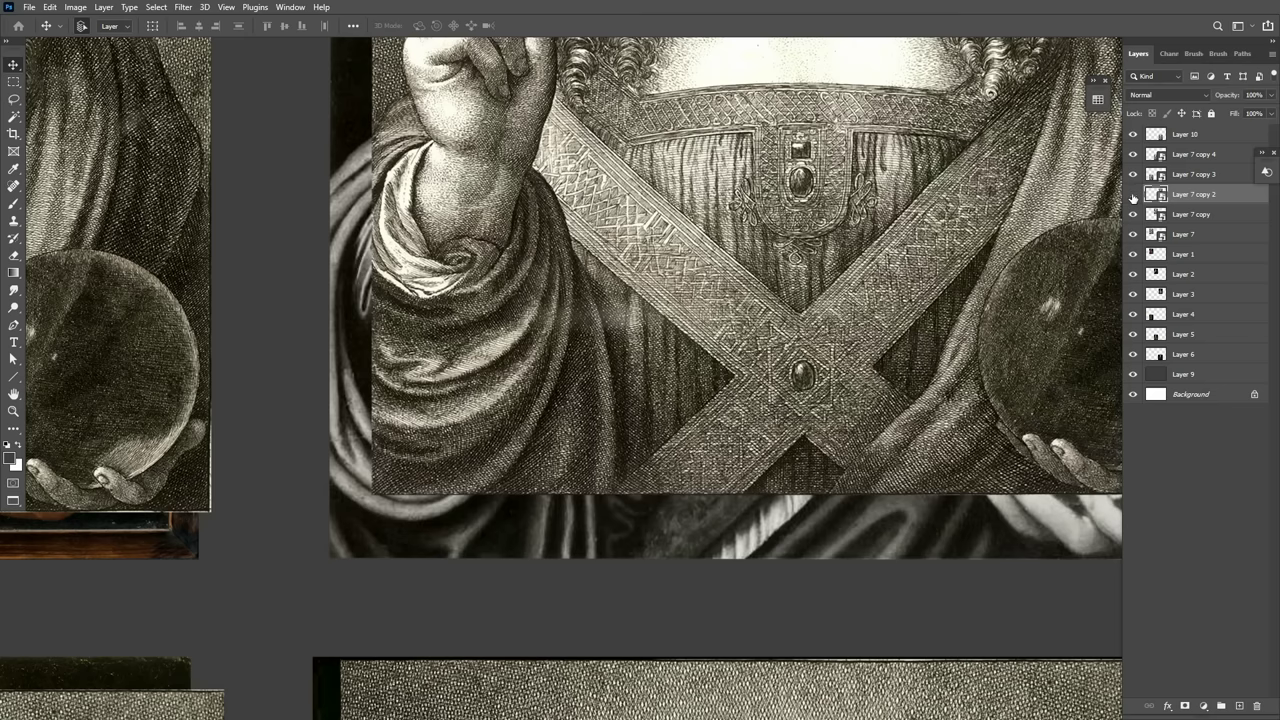
left_click(1134, 195)
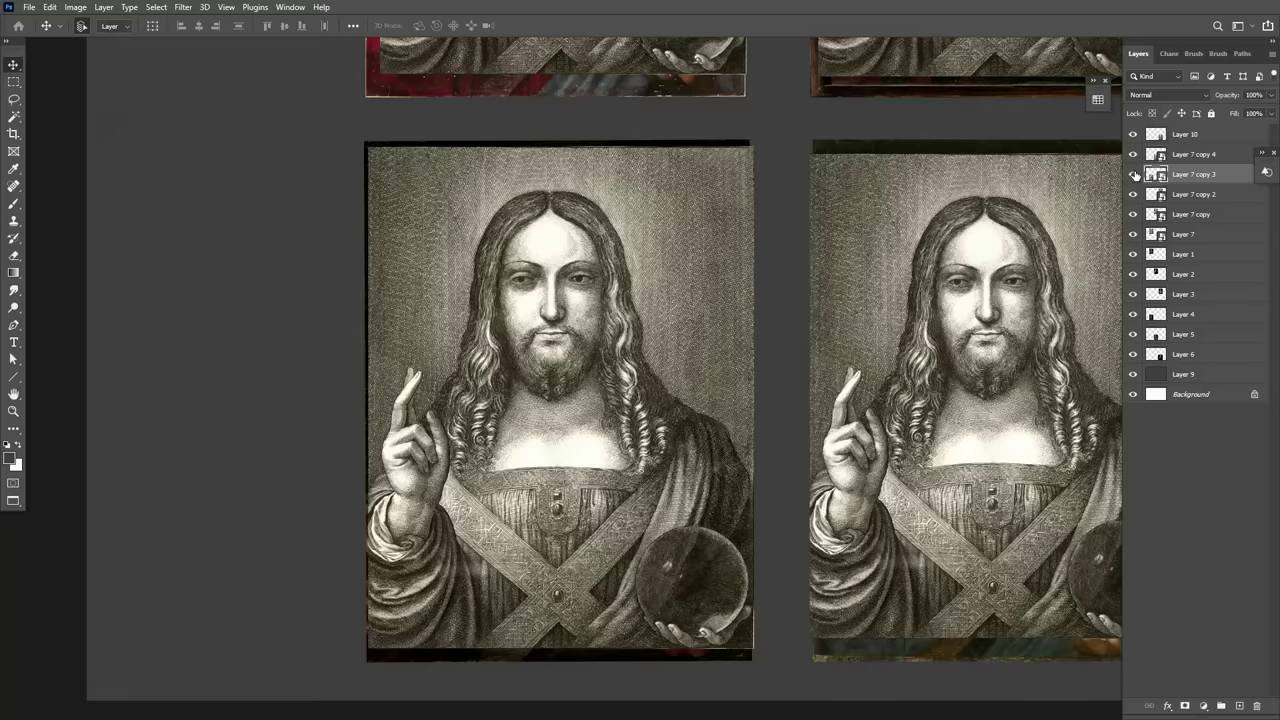
Compare the engraving on Layer 7 copy 3 with the first painting of the lower row by repeatedly hiding and showing the layer.
left_click(1134, 175)
left_click(1134, 175)
left_click(1134, 175)
left_click(1134, 175)
left_click(1134, 175)
left_click(1134, 175)
left_click(1134, 175)
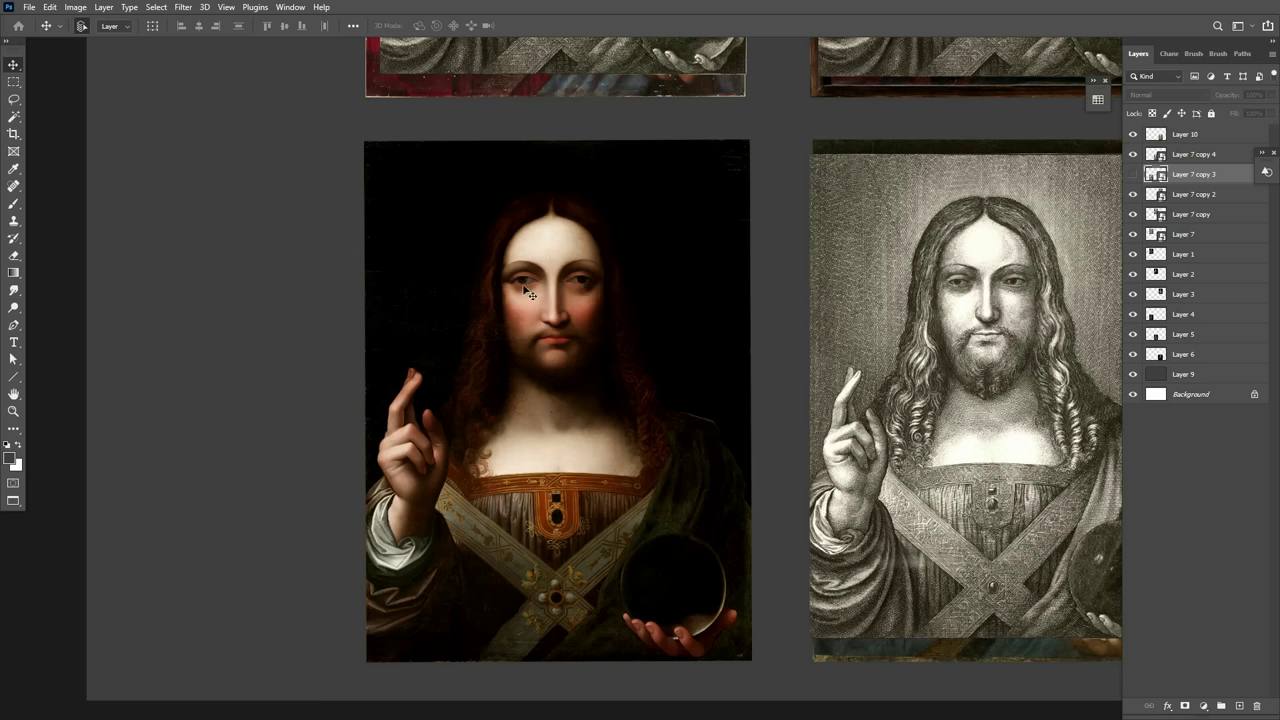
left_click(1133, 174)
left_click(1133, 174)
Examine the chest ornament, crossed bands and orb under Layer 7 copy 3 close up, and show the layer again.
scroll(573, 655, "up", 5)
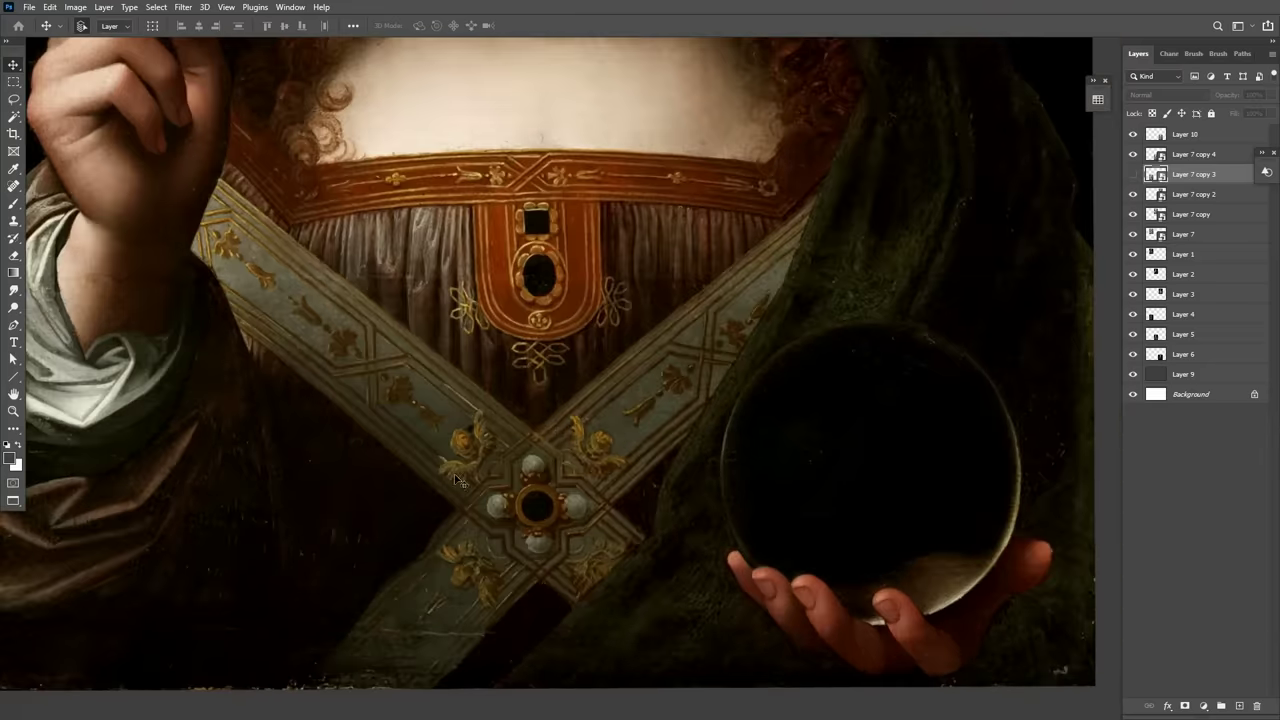
left_click(1136, 176)
left_click(1136, 176)
scroll(452, 436, "down", 8)
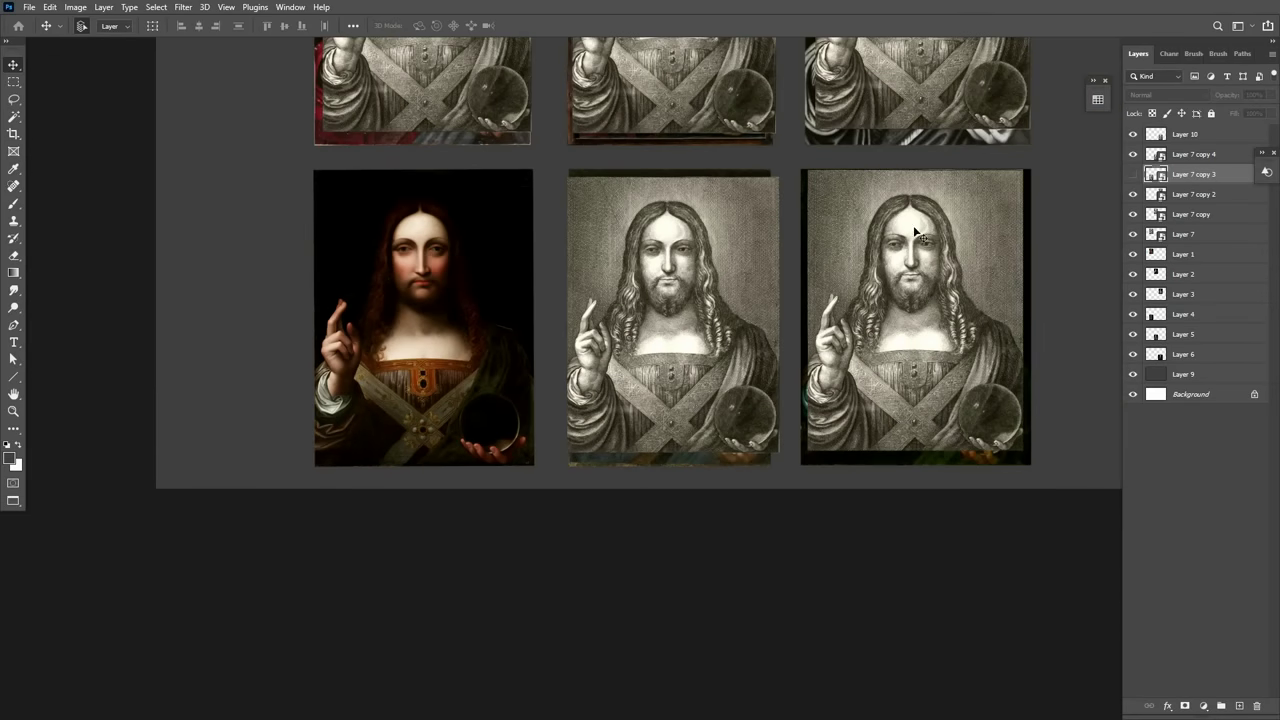
left_click(1134, 176)
Compare the engraving on Layer 7 copy 4 with the blue-robed painting beneath it by toggling the layer's visibility.
scroll(950, 287, "up", 2)
key("alt+bracketright")
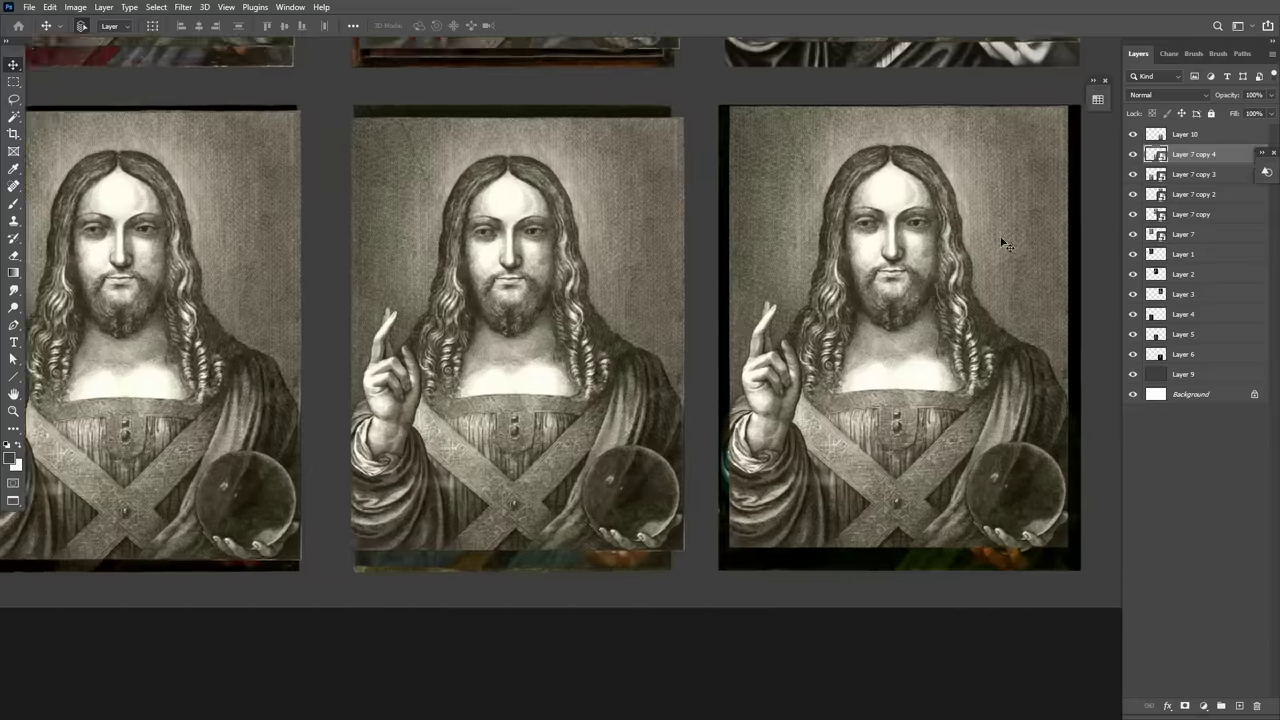
left_click(1134, 155)
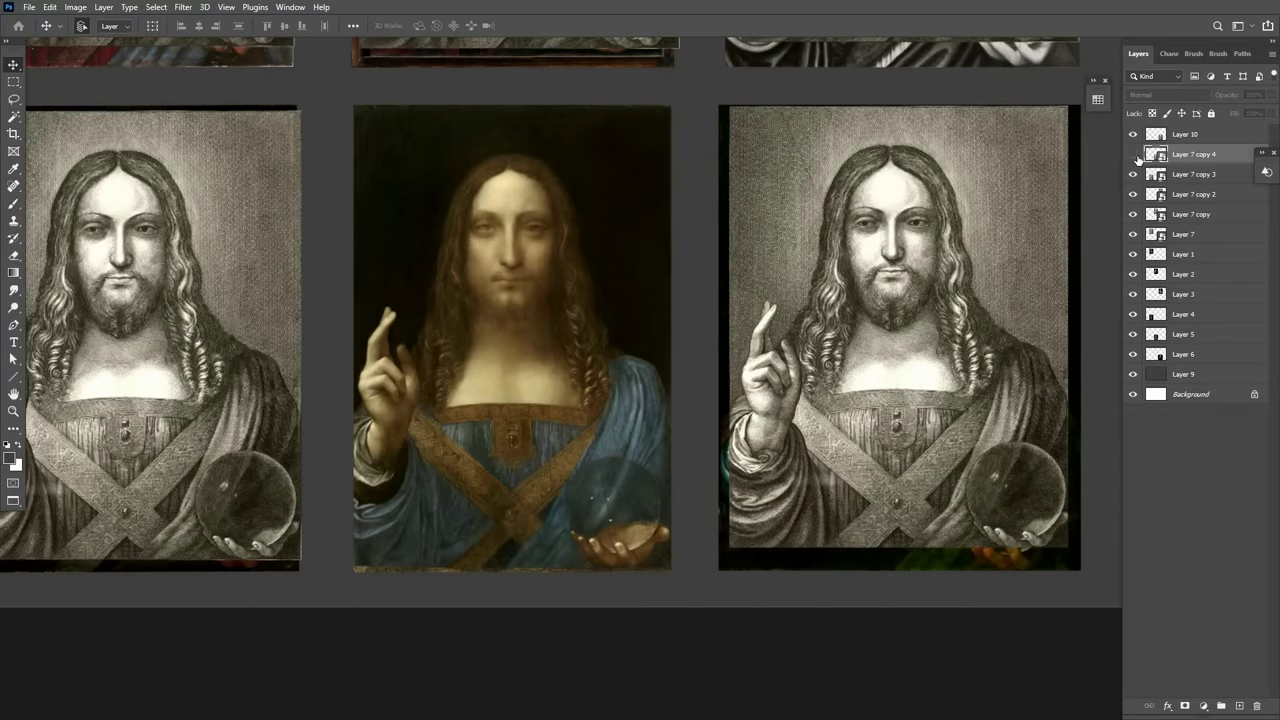
left_click(1135, 155)
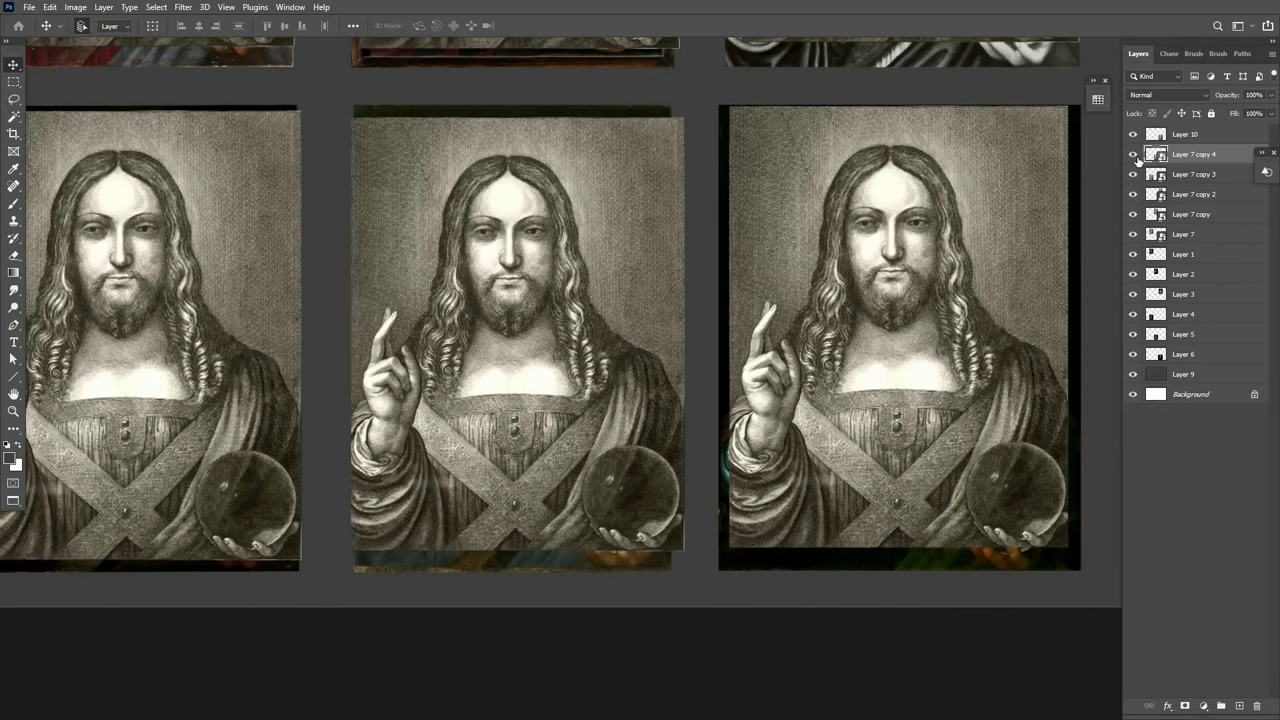
left_click(1135, 155)
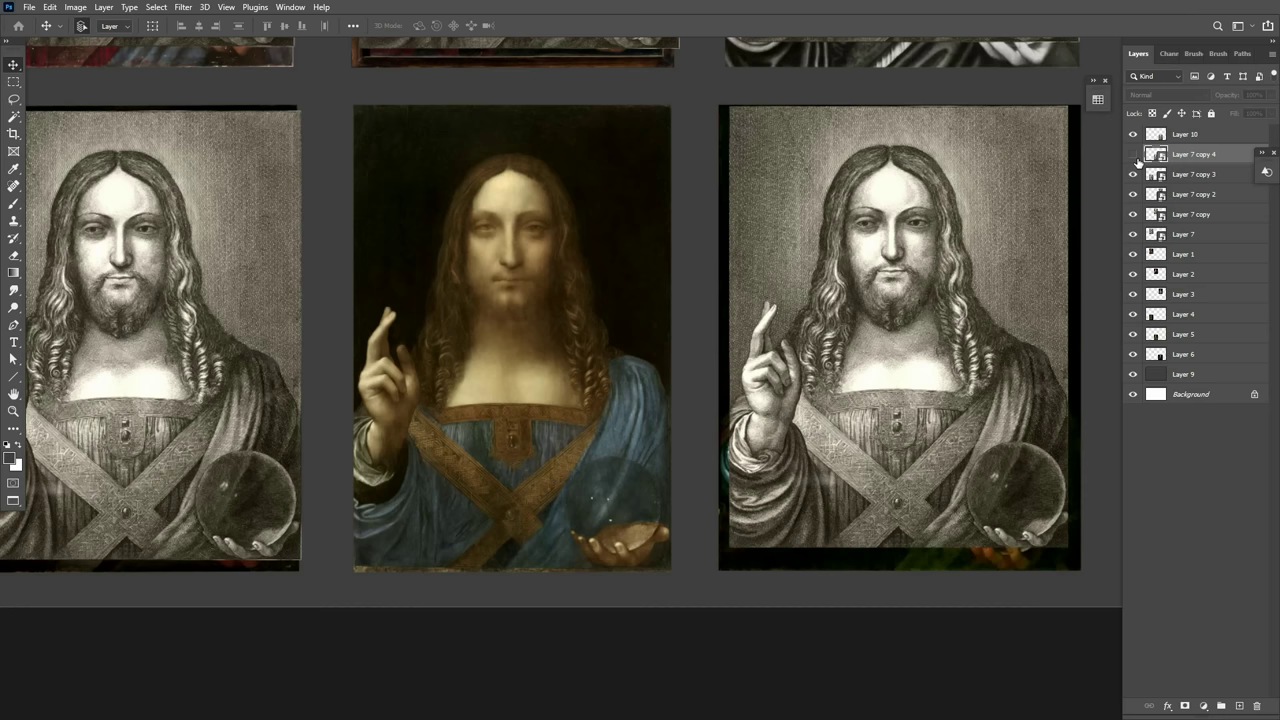
left_click(1135, 155)
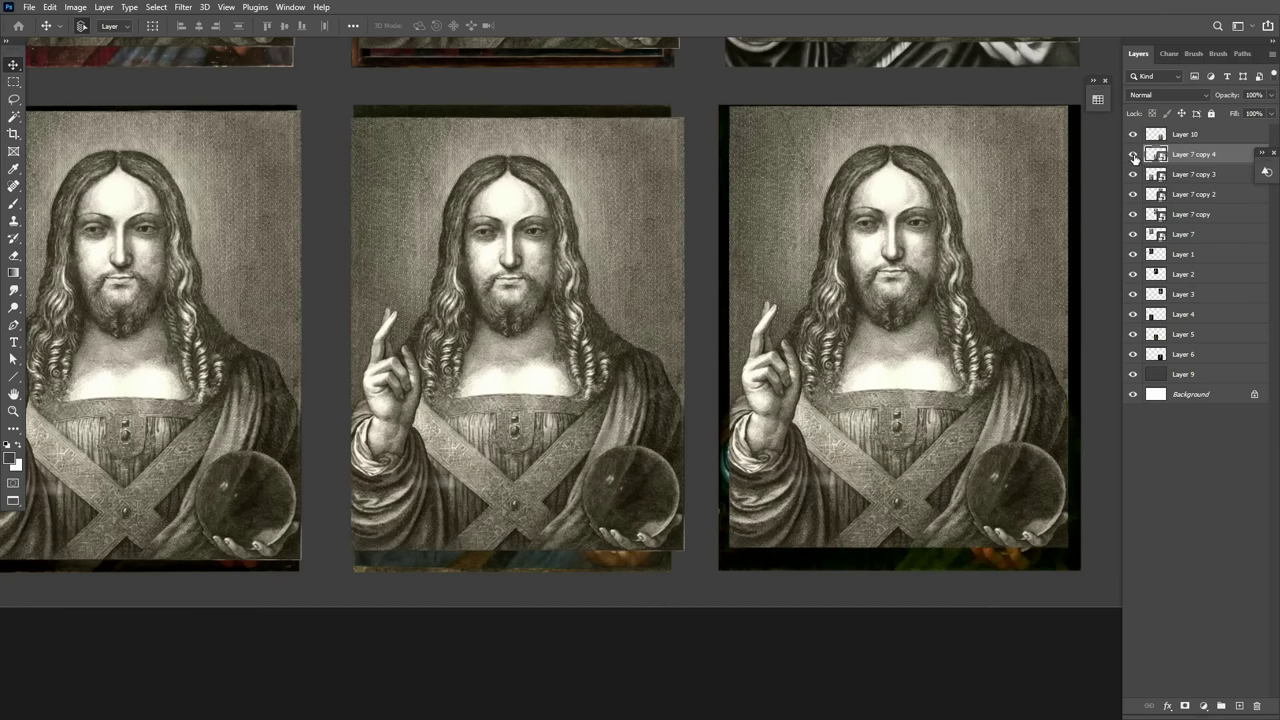
Examine the face, beard and hair curls of the blue-robed painting close up against the engraving on Layer 7 copy 4.
left_click(1134, 156)
left_click(1134, 156)
left_click(1134, 156)
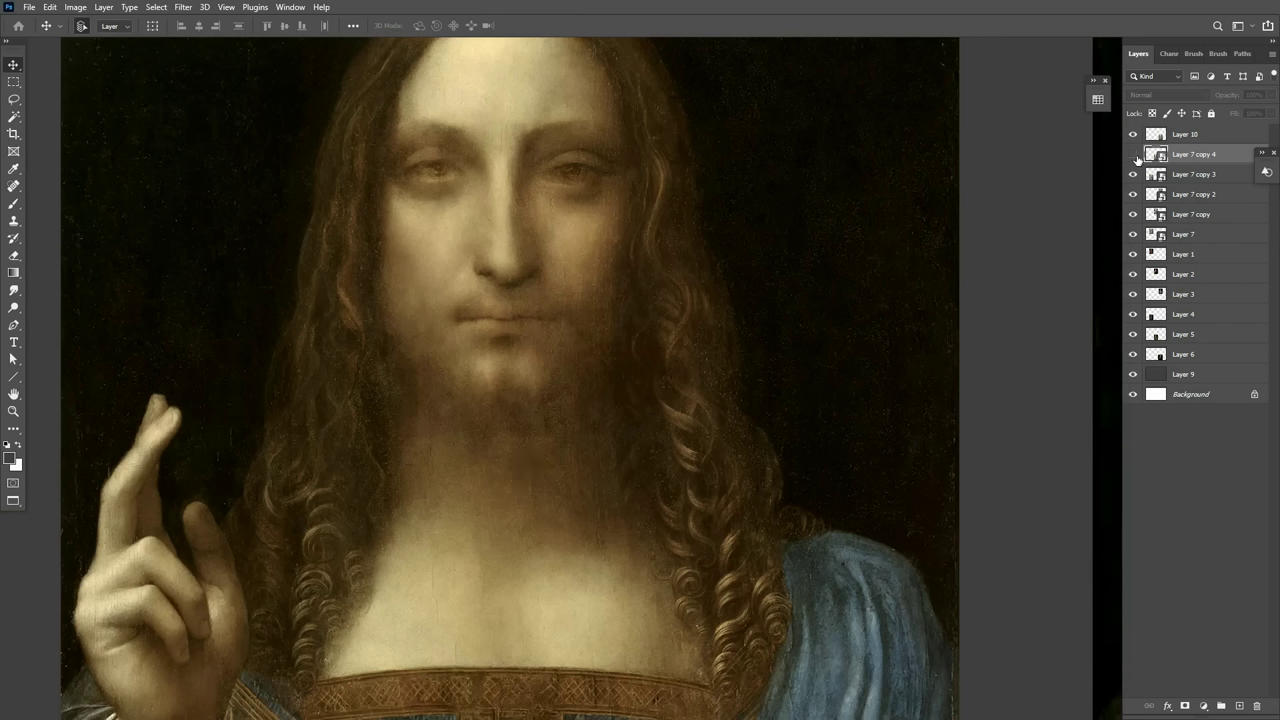
left_click(1134, 156)
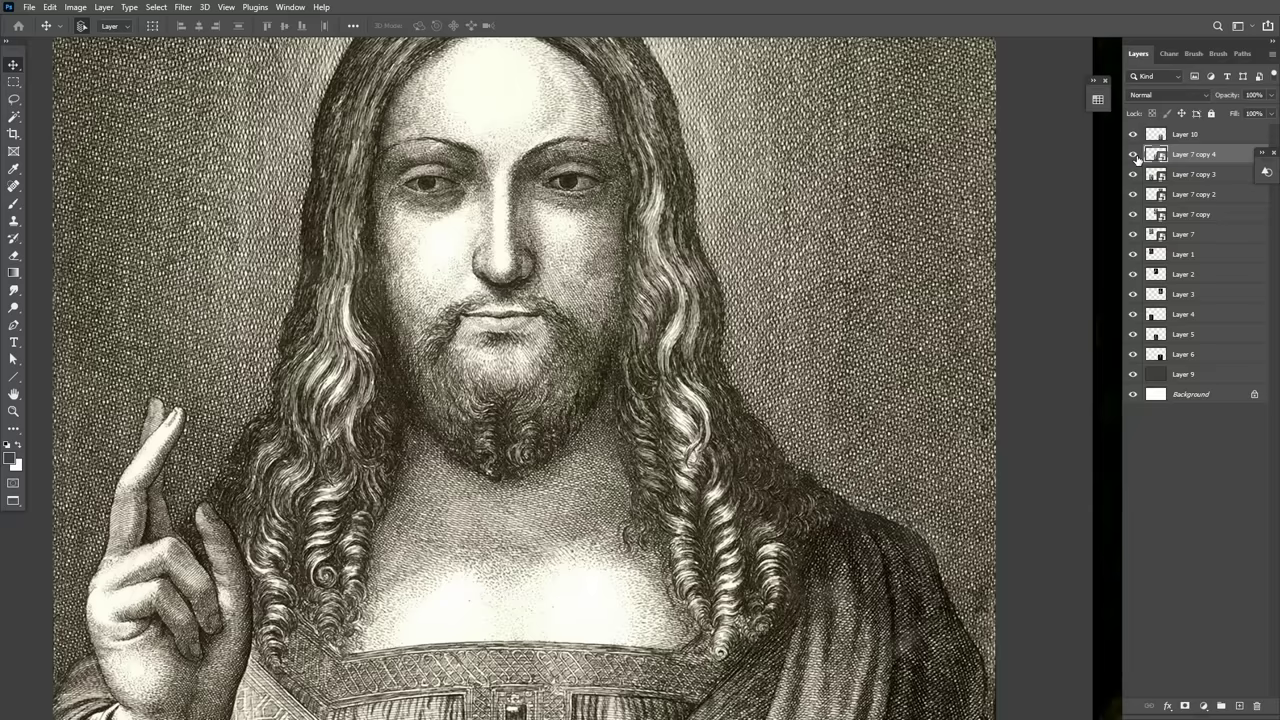
left_click(1134, 156)
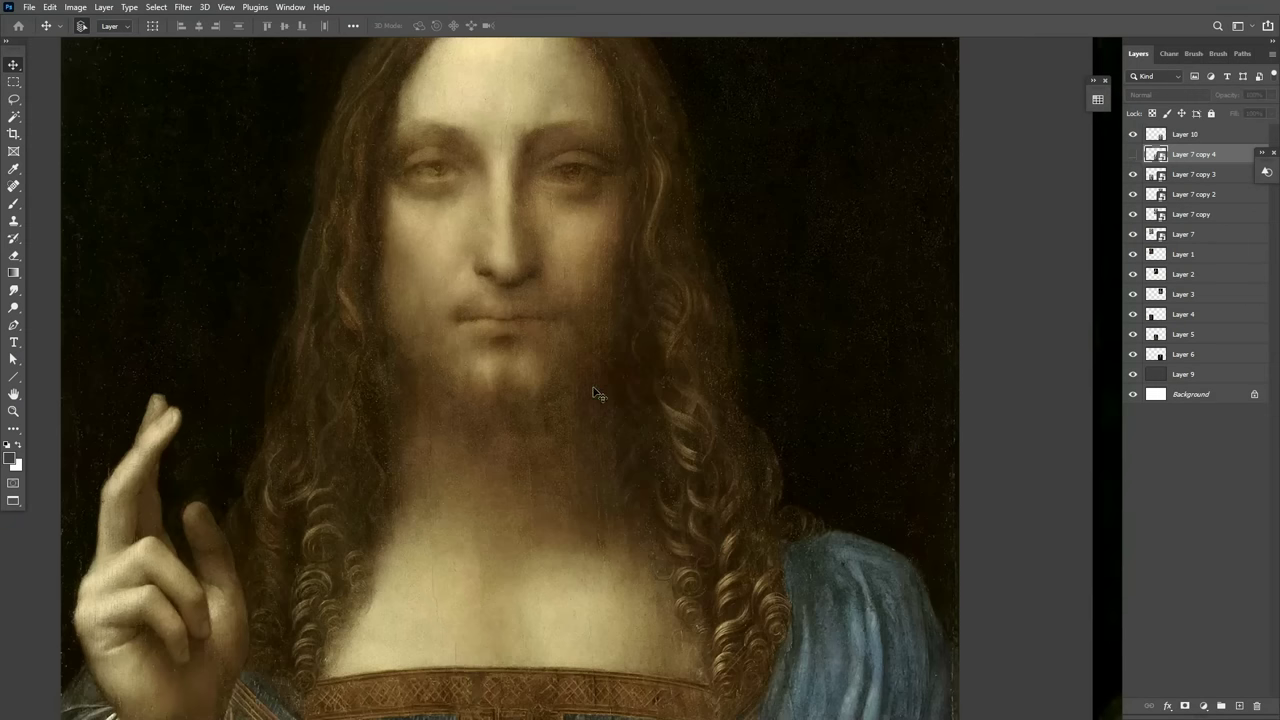
Show Layer 7 copy 4 again and examine its sleeve and crossed bands close up against the blue-robed painting.
scroll(594, 395, "down", 2)
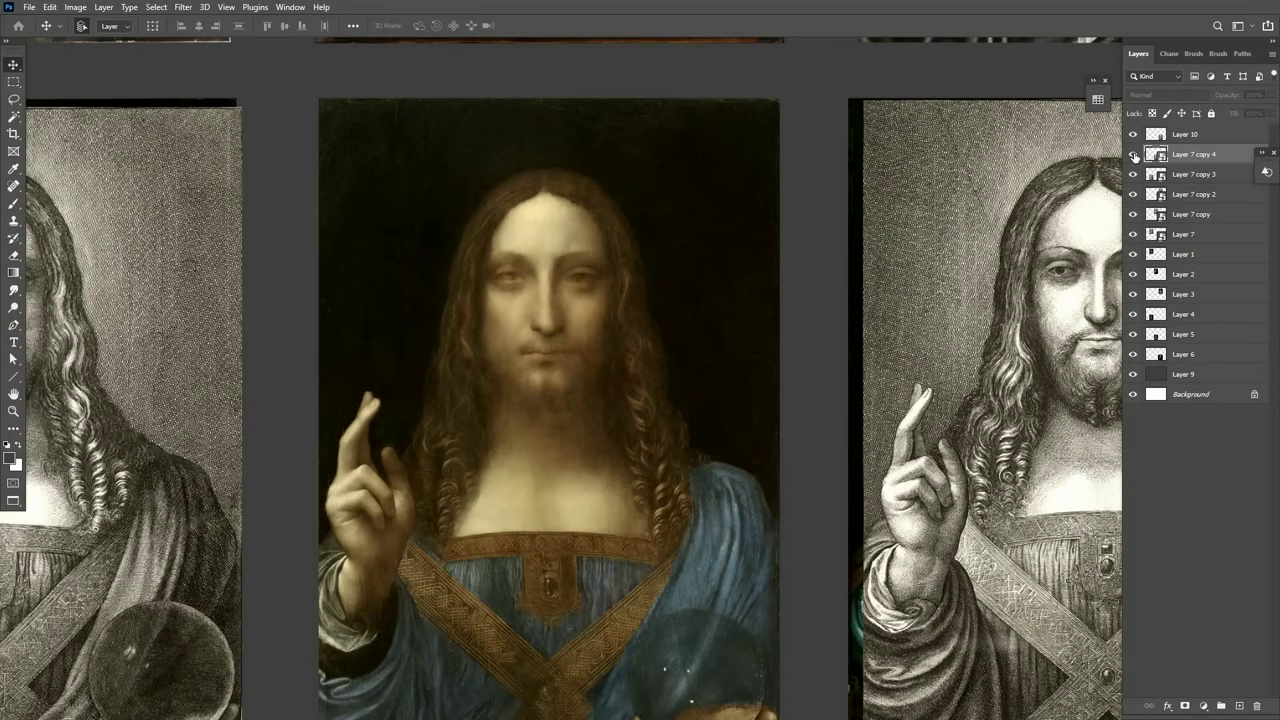
left_click(1134, 156)
scroll(578, 440, "up", 3)
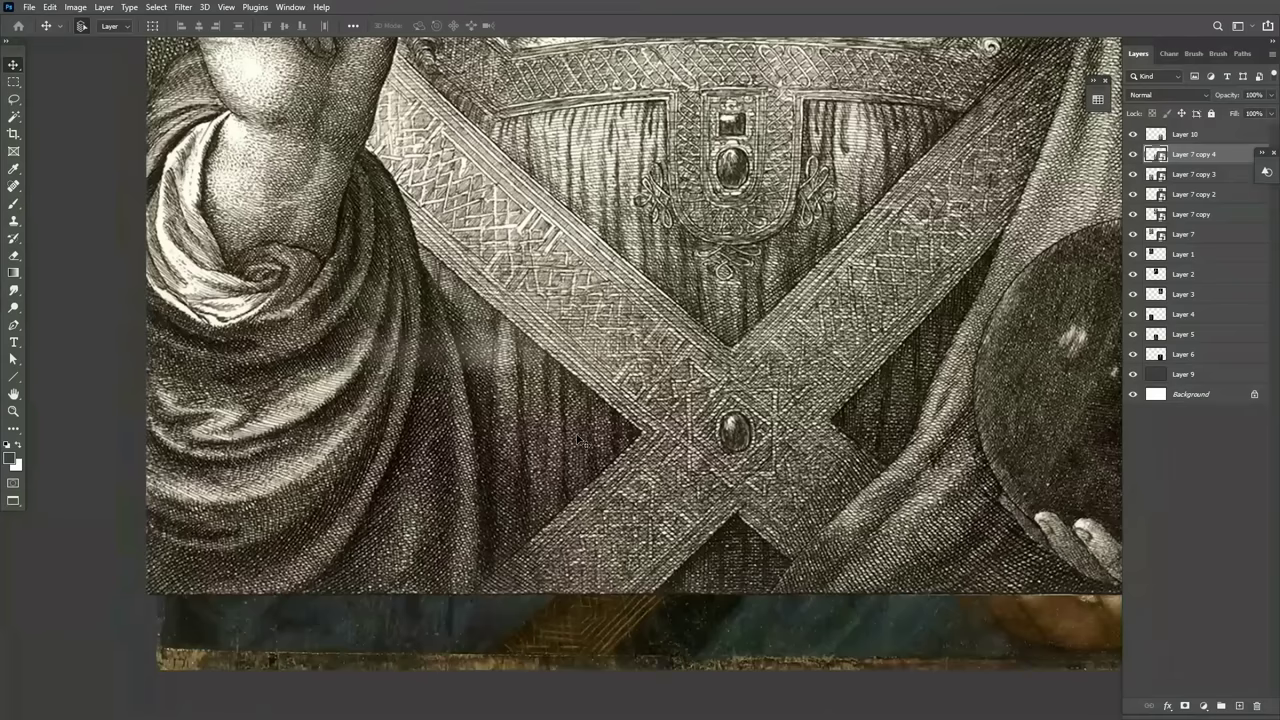
key("ctrl+comma")
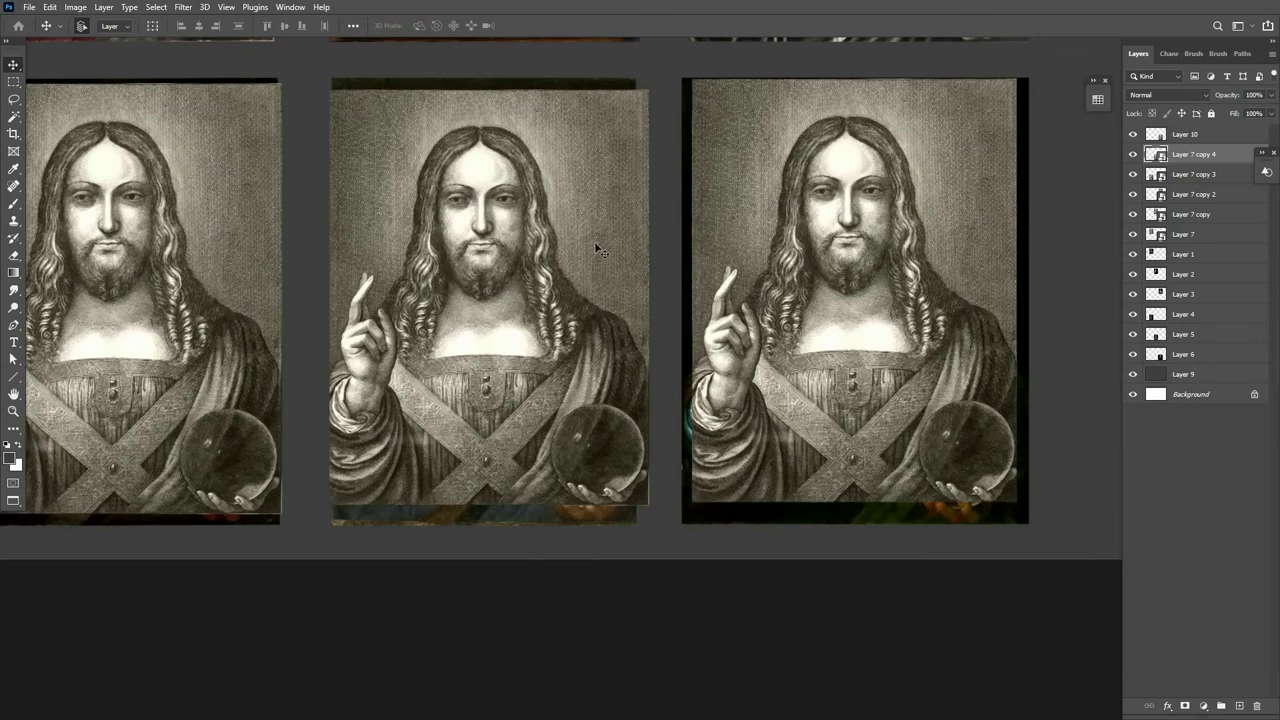
Compare the engraving on Layer 10 with the last painting of the lower row by toggling the layer's visibility, leaving it hidden.
left_click(1185, 134)
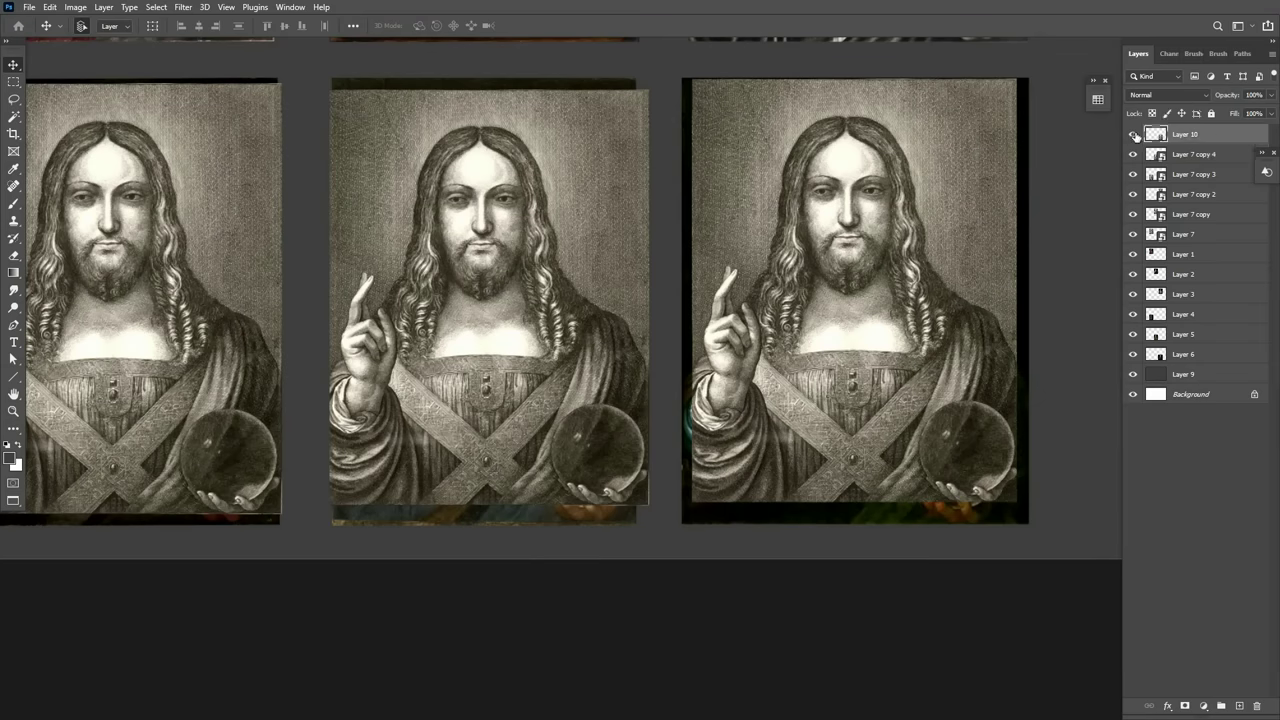
left_click(1135, 135)
left_click(1135, 135)
left_click(1135, 135)
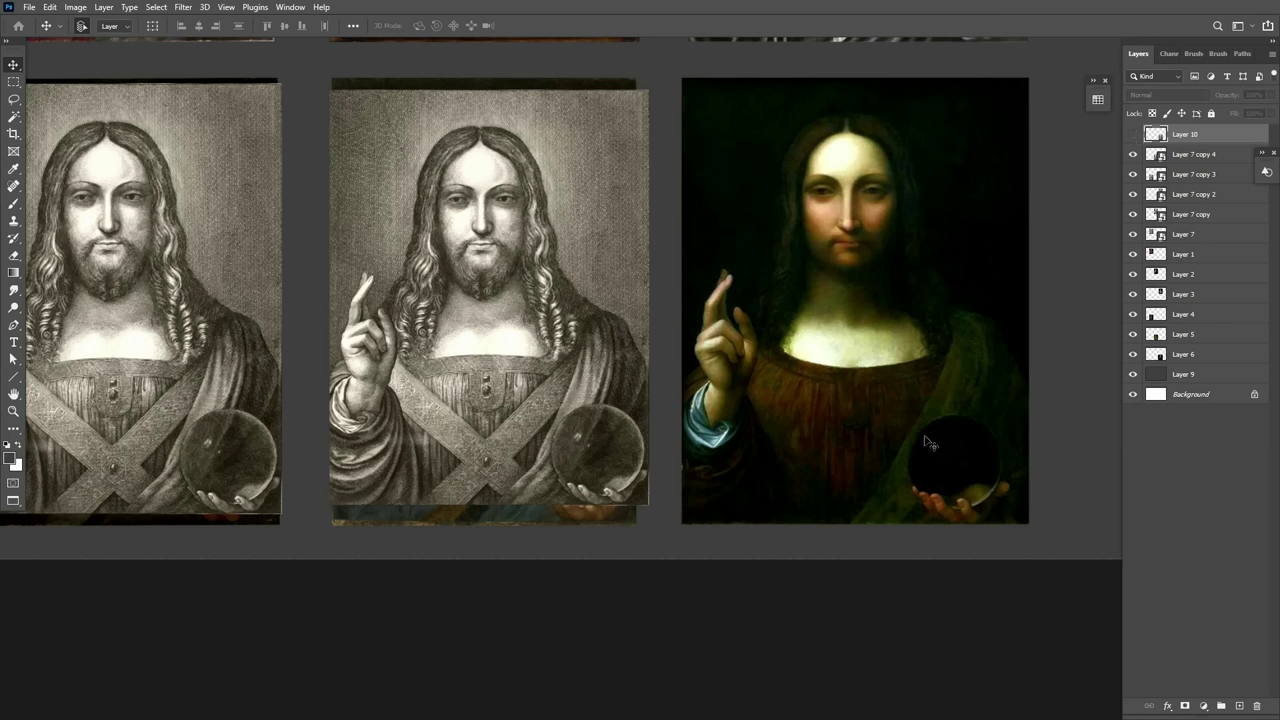
Show Layer 10 again, then toggle Layer 7 copy 4 off and on to compare its engraving with the blue-robed painting.
left_click(1133, 137)
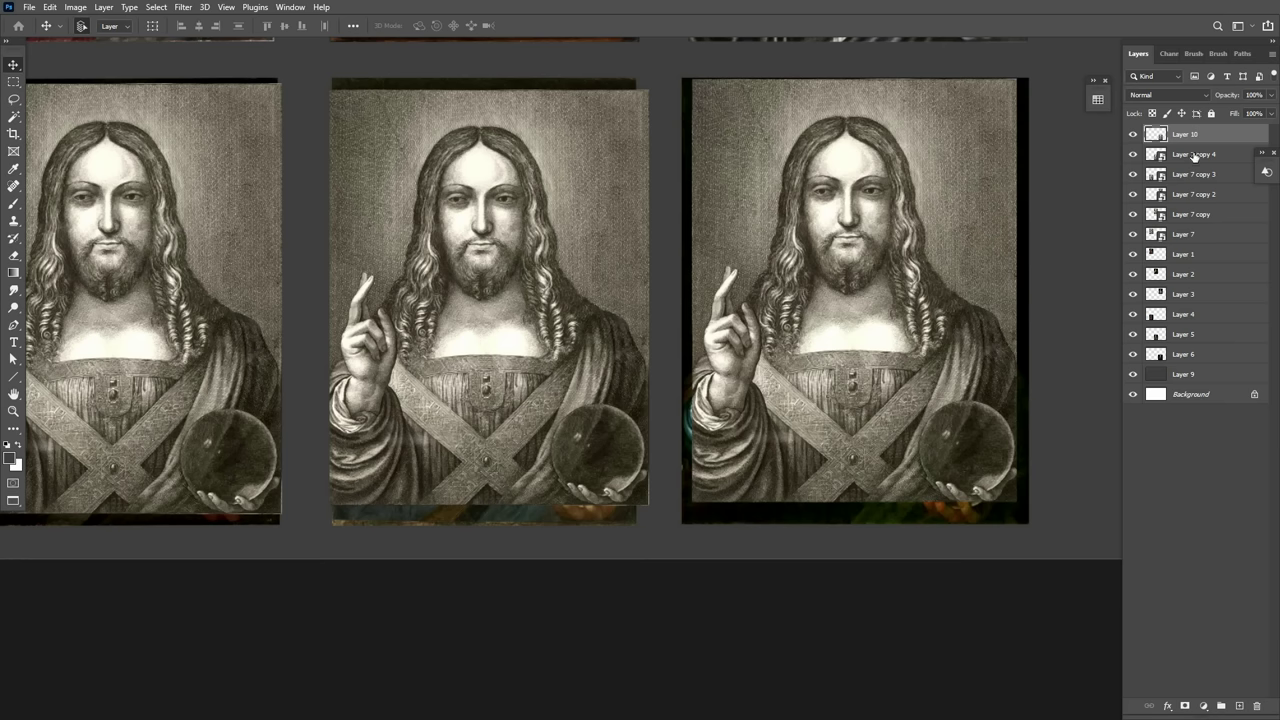
left_click(1133, 156)
left_click(1133, 156)
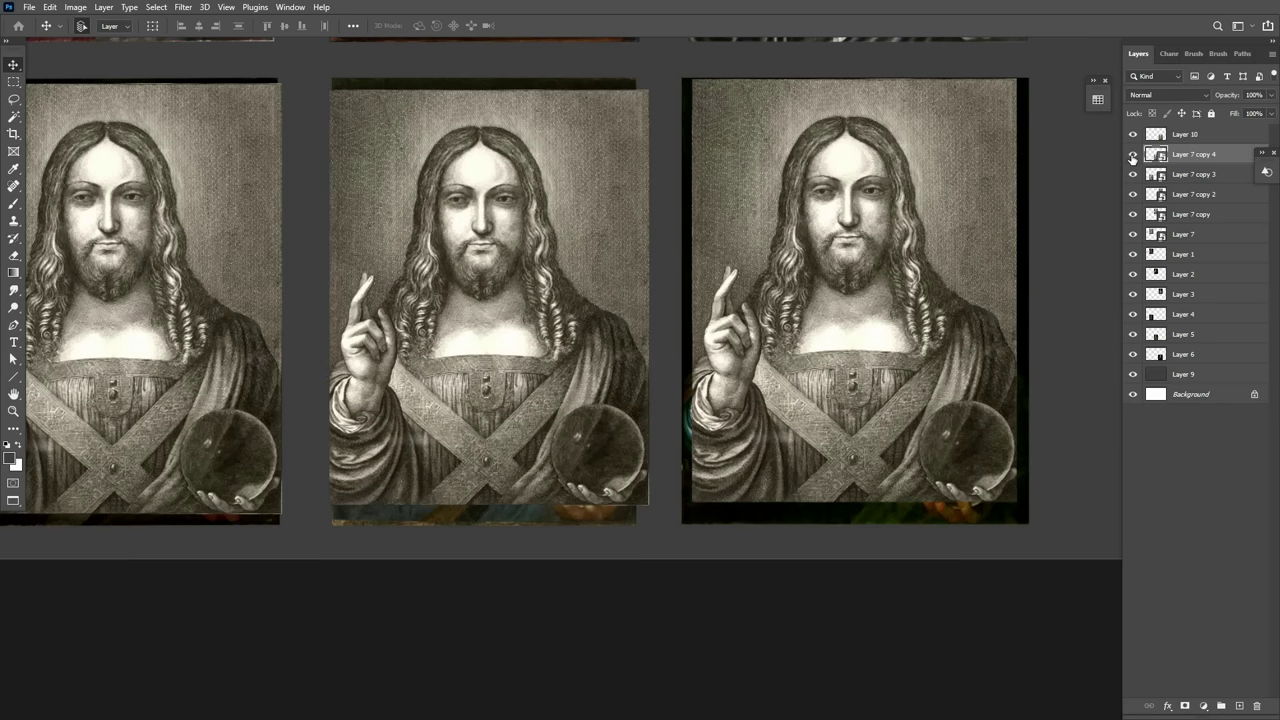
scroll(615, 420, "down", 3)
scroll(515, 262, "up", 2)
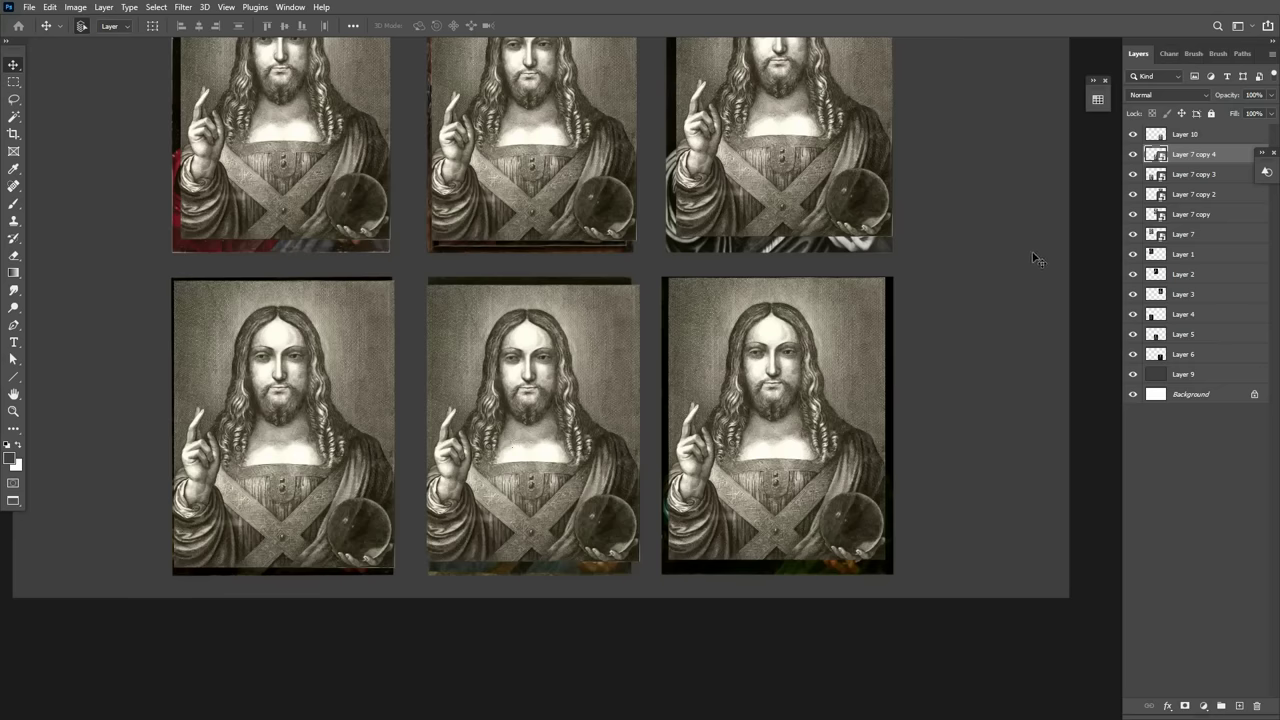
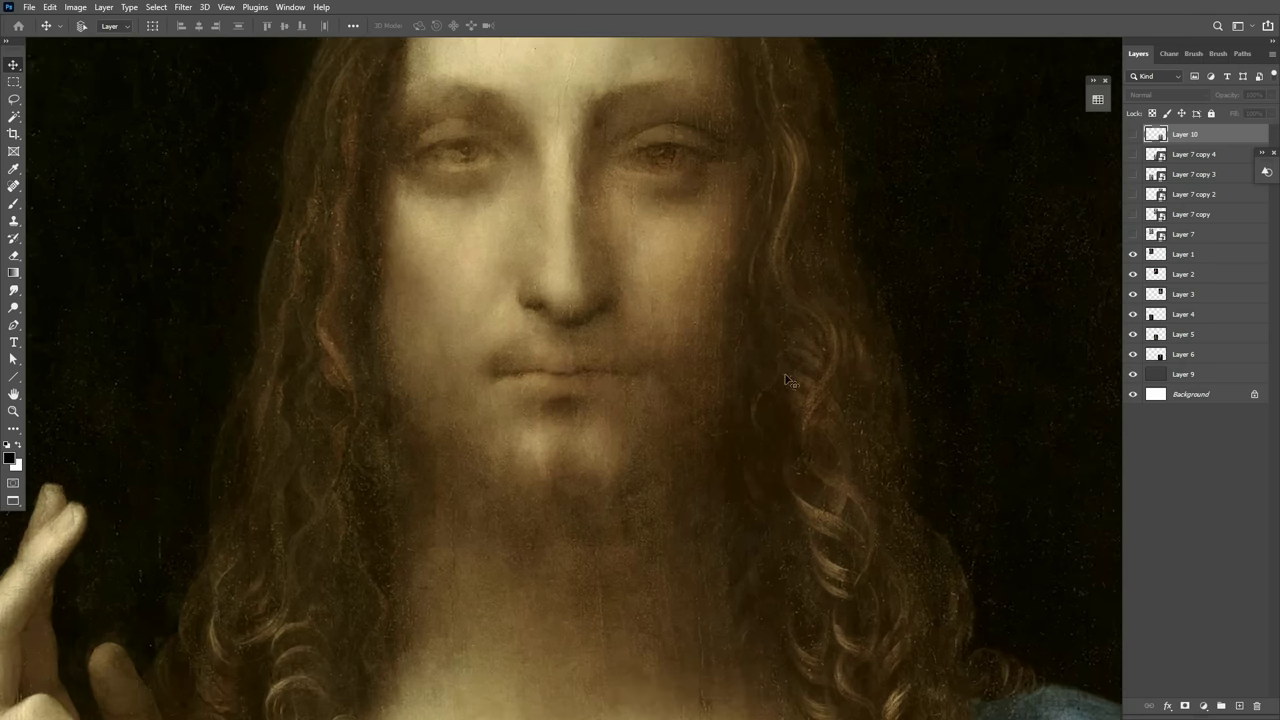
Examine the hair curls of the blue-robed painting close up, followed by those of the red-haired painting with the orange neckline.
left_click_drag(787, 380, 650, 228)
scroll(650, 228, "up", 1)
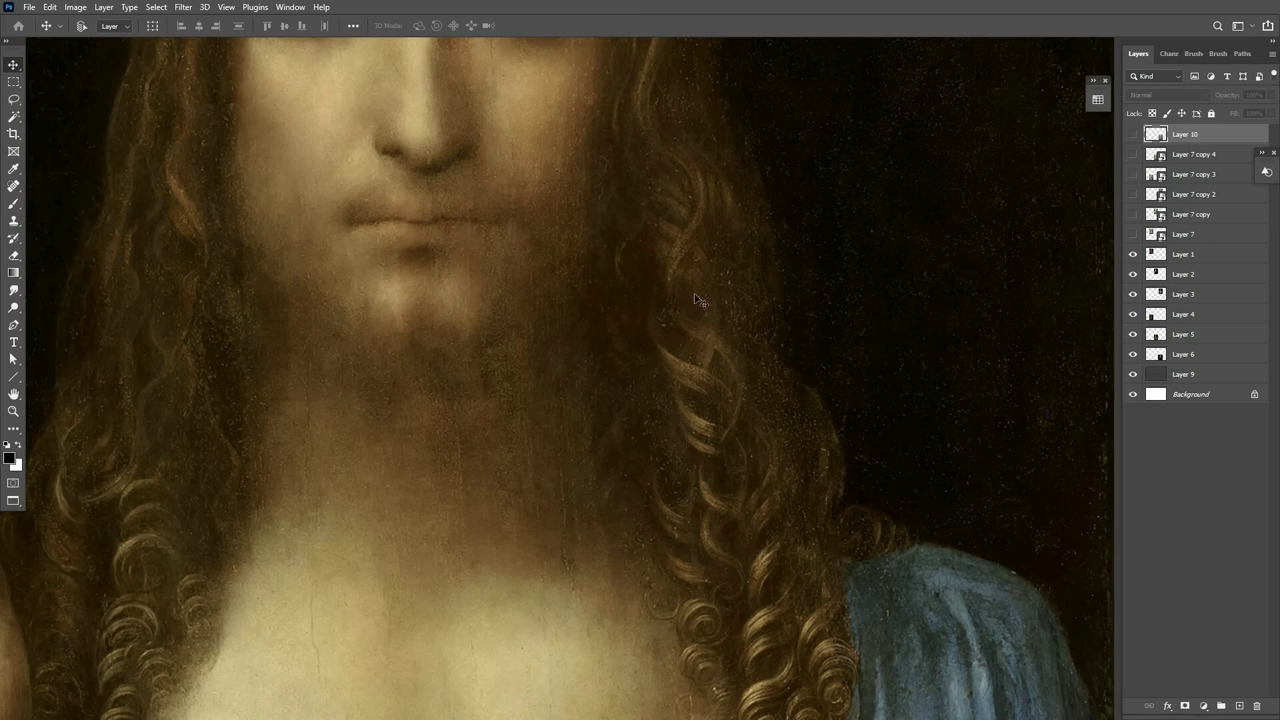
mouse_move(700, 418)
left_mouse_down()
mouse_move(576, 299)
mouse_move(808, 347)
left_mouse_up()
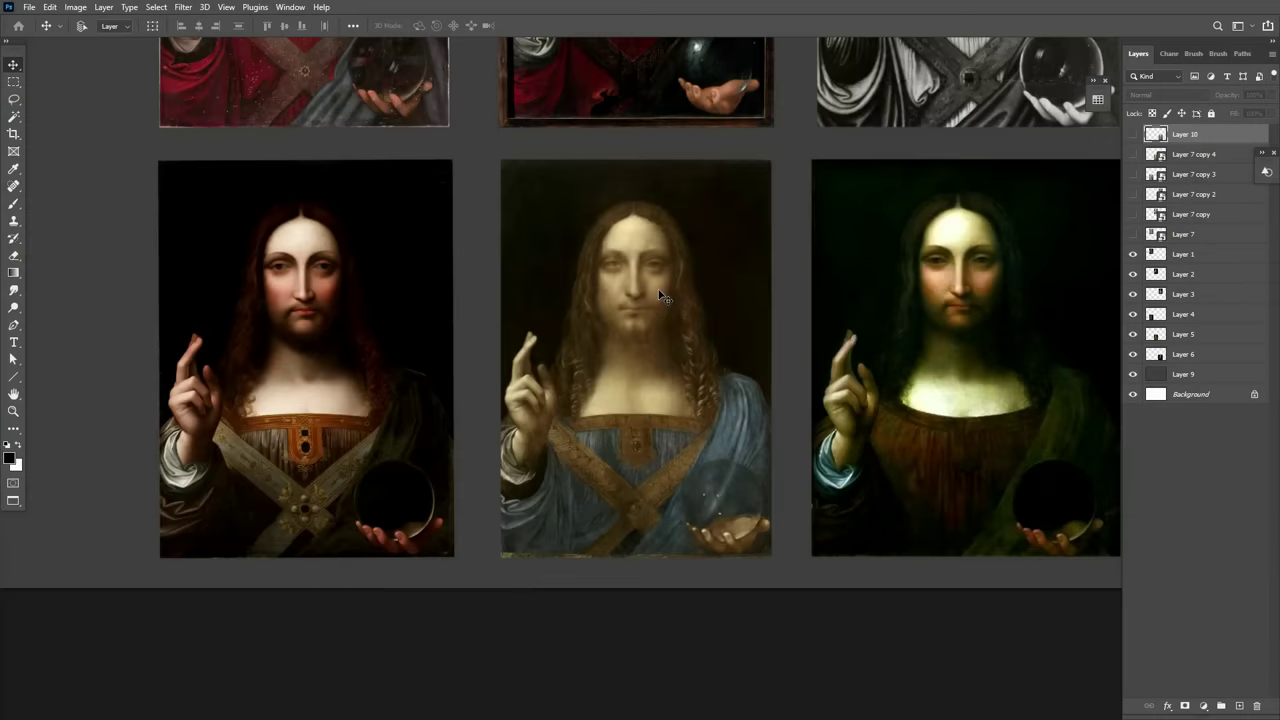
scroll(596, 296, "up", 5)
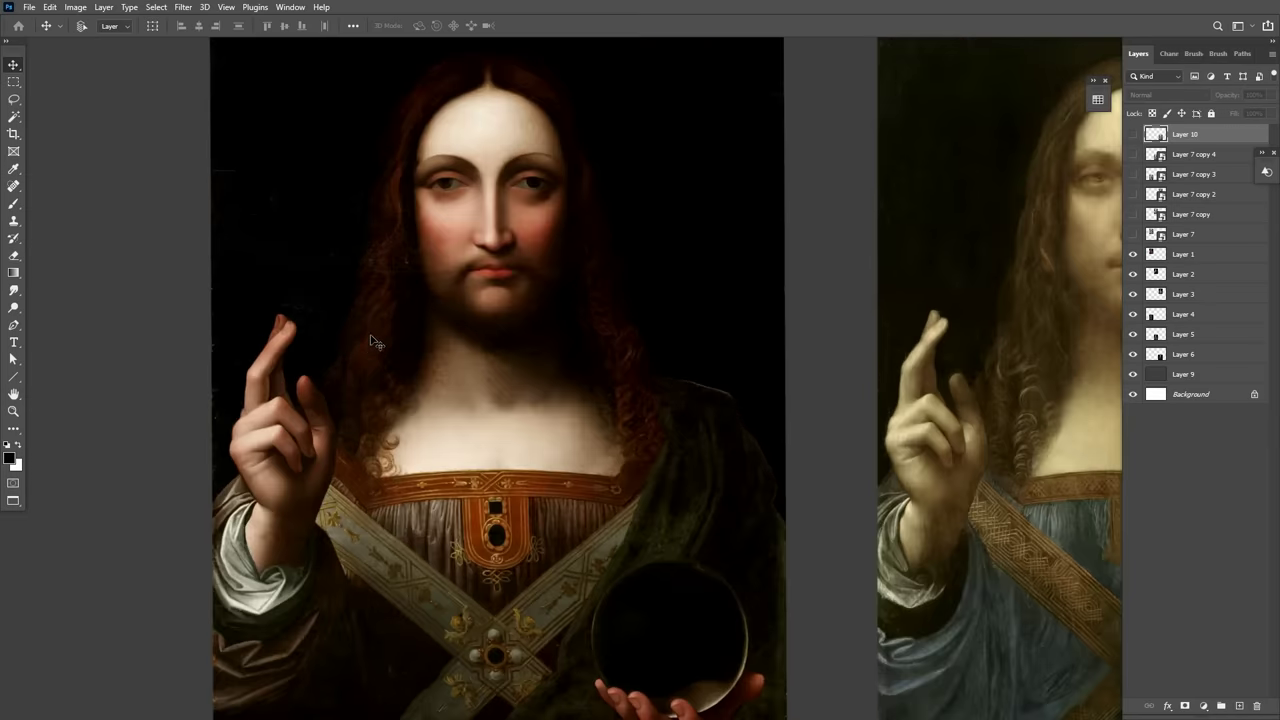
scroll(372, 342, "up", 4)
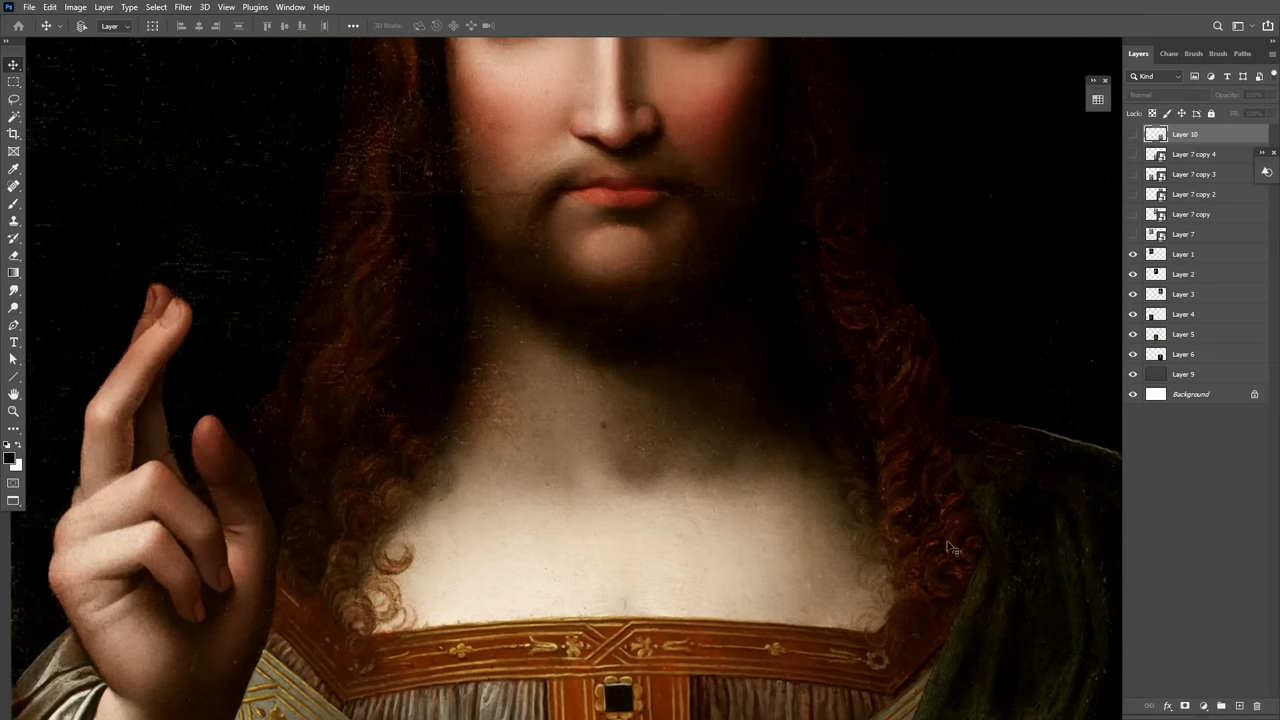
scroll(543, 426, "down", 6)
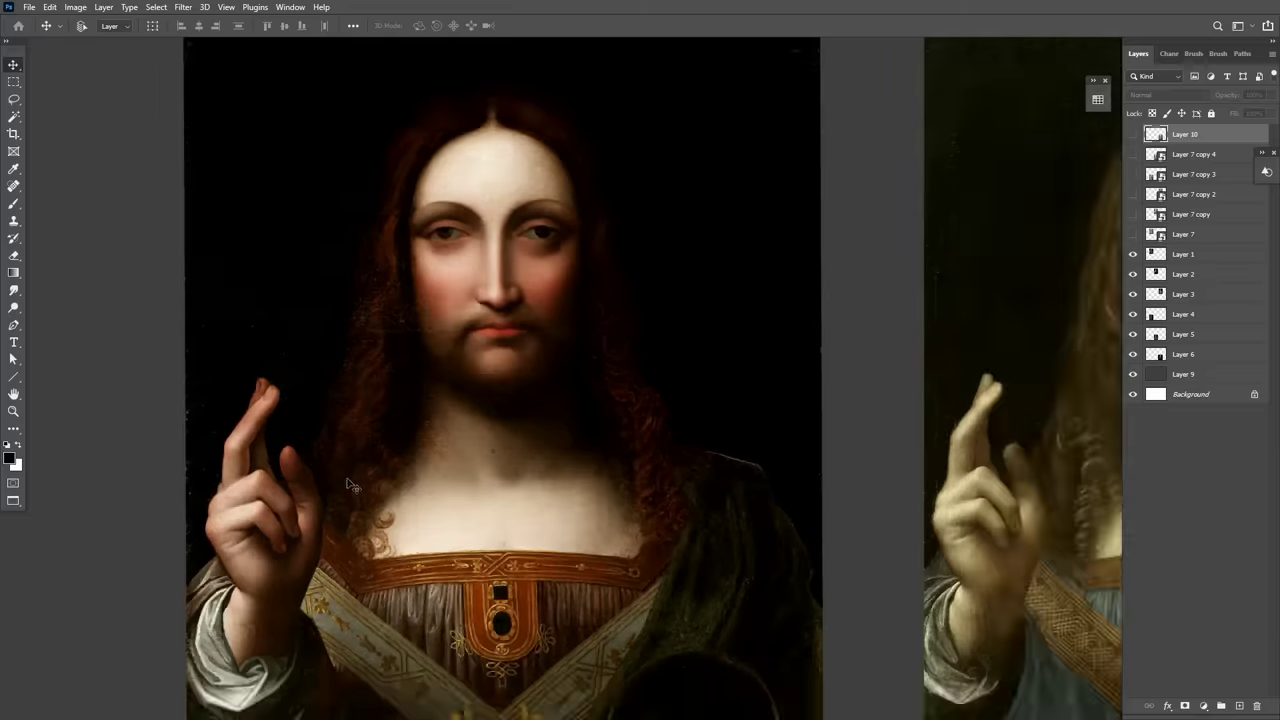
Examine the beard and hair curls of the red-robed painting with the blue mantle in the upper row close up.
scroll(350, 157, "up", 2)
scroll(350, 157, "up", 6)
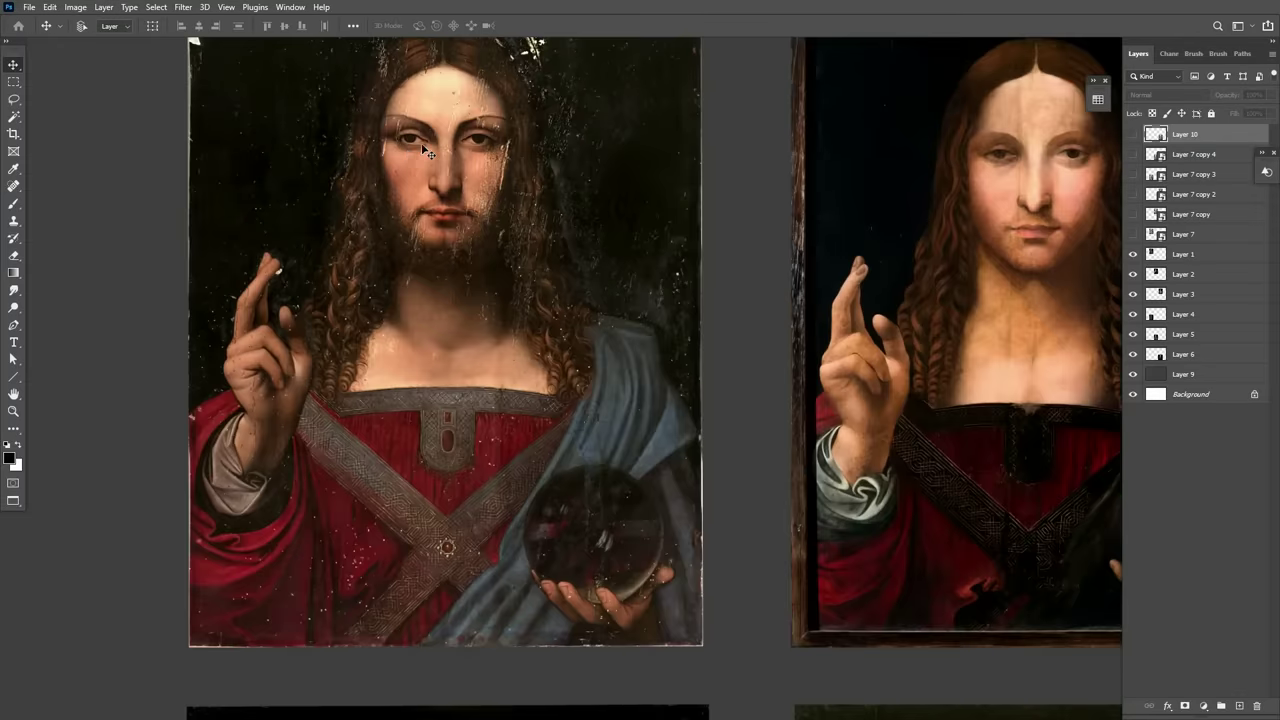
scroll(662, 596, "up", 1)
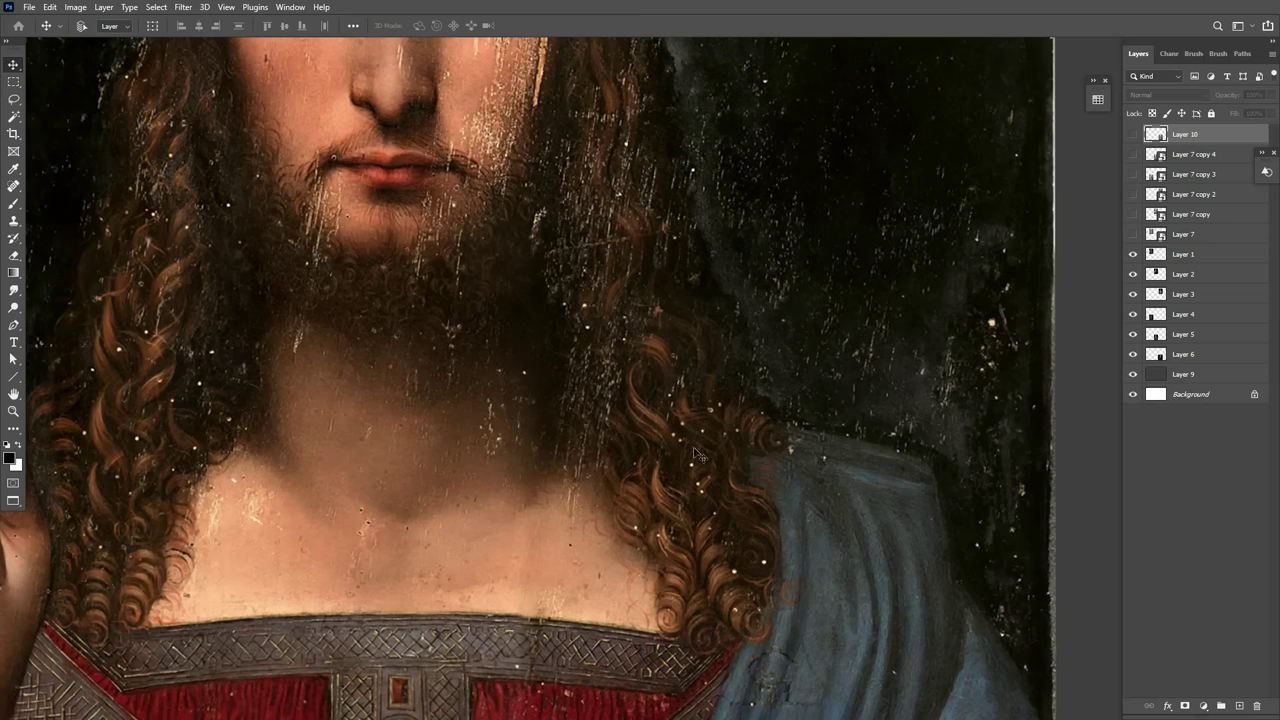
scroll(757, 577, "up", 5)
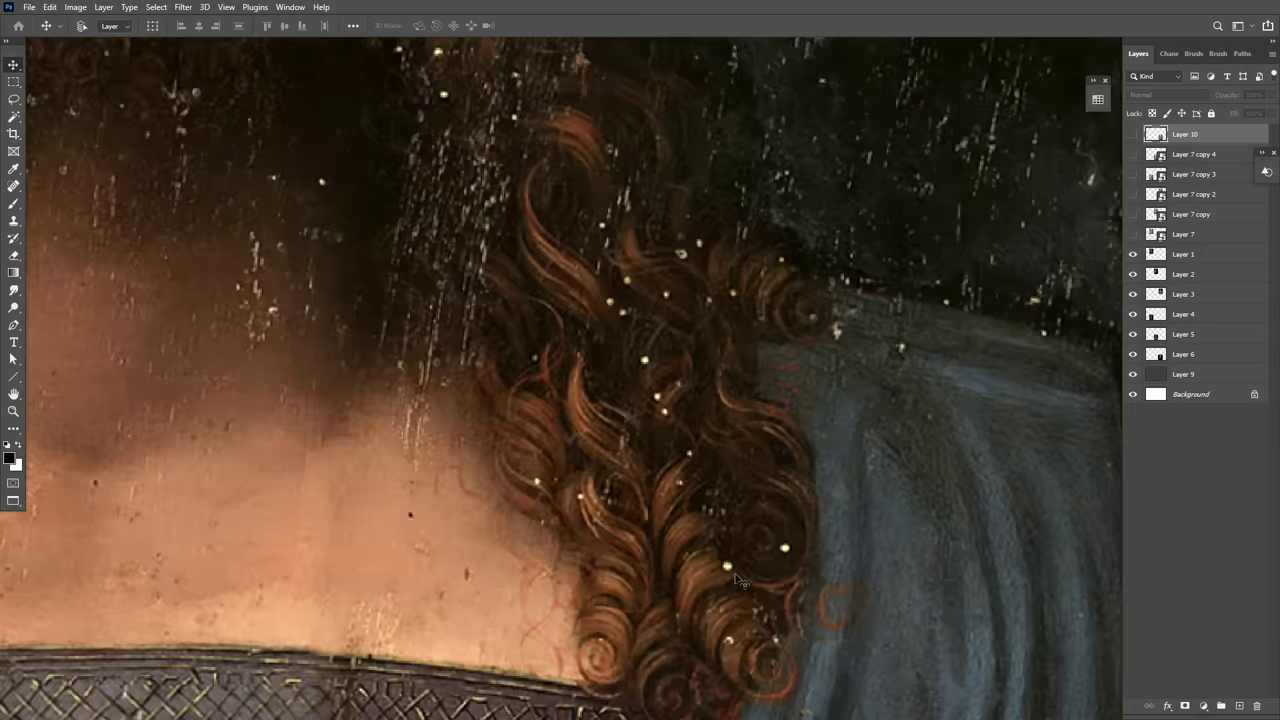
scroll(724, 530, "down", 6)
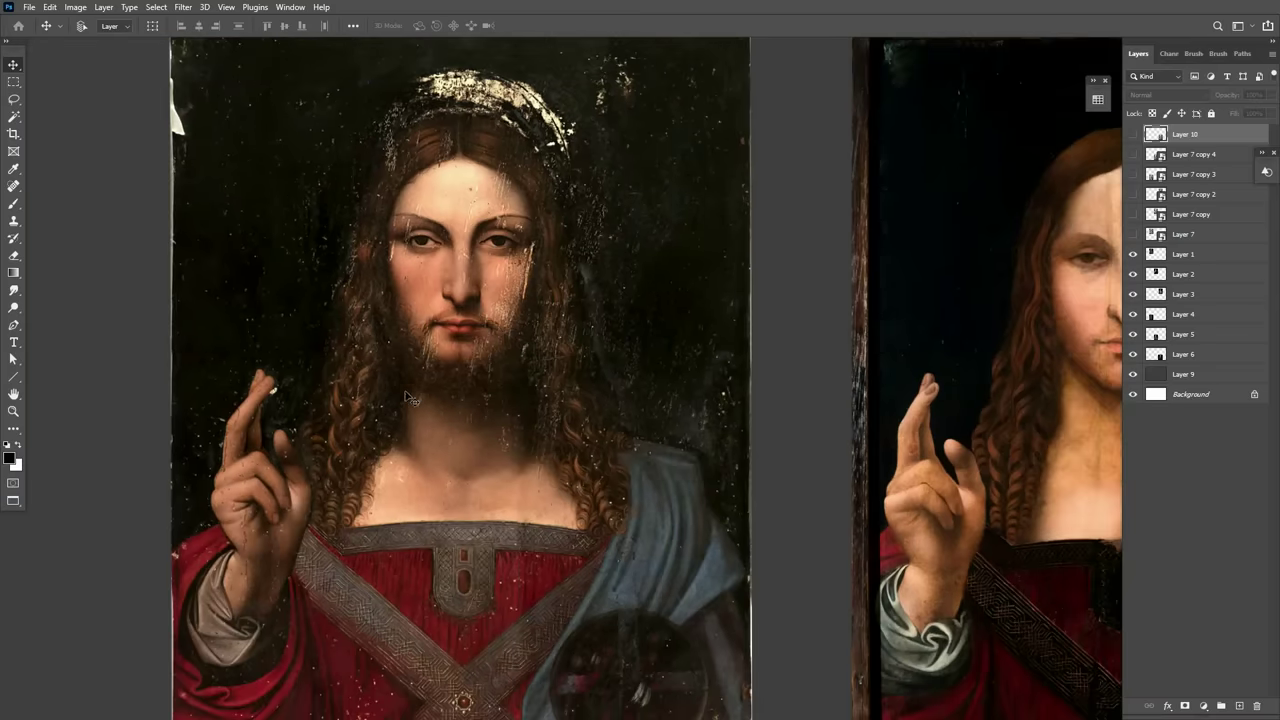
scroll(241, 209, "down", 2)
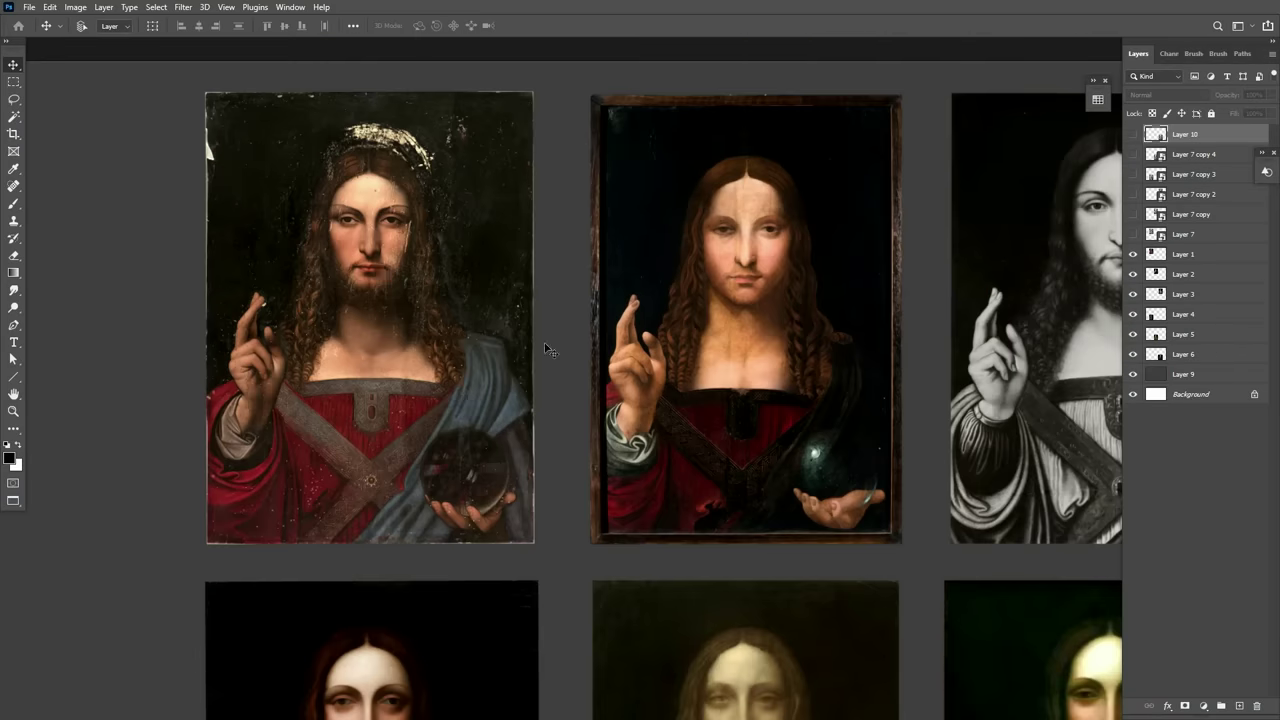
Examine the hair ringlets on both sides of the neck in the framed, beardless painting of the upper row.
scroll(700, 372, "up", 8)
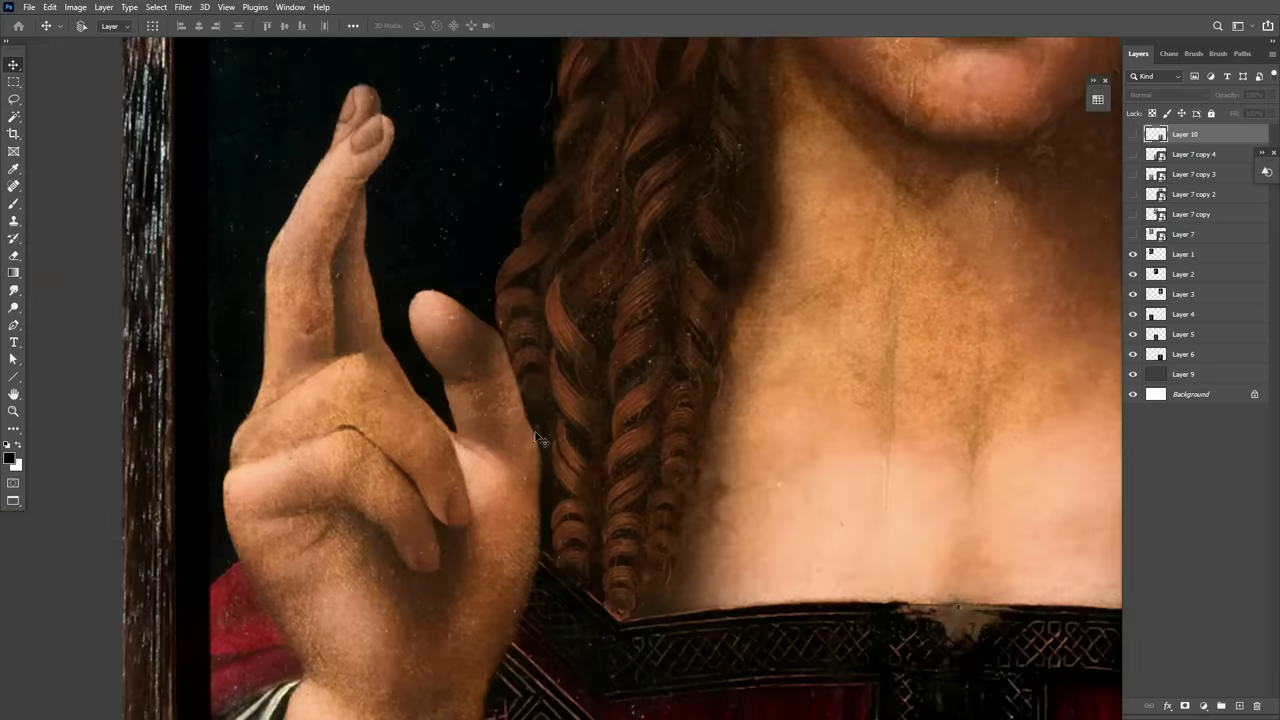
scroll(585, 415, "down", 1)
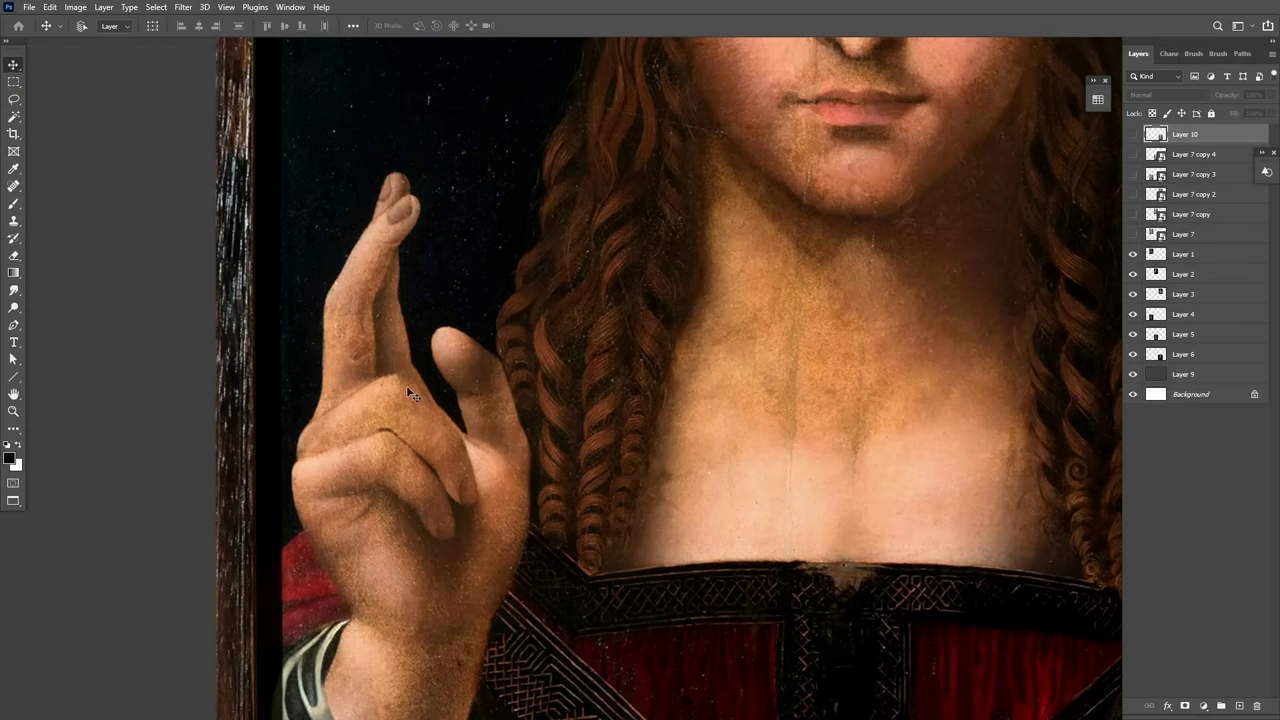
scroll(410, 390, "down", 5)
scroll(866, 407, "up", 4)
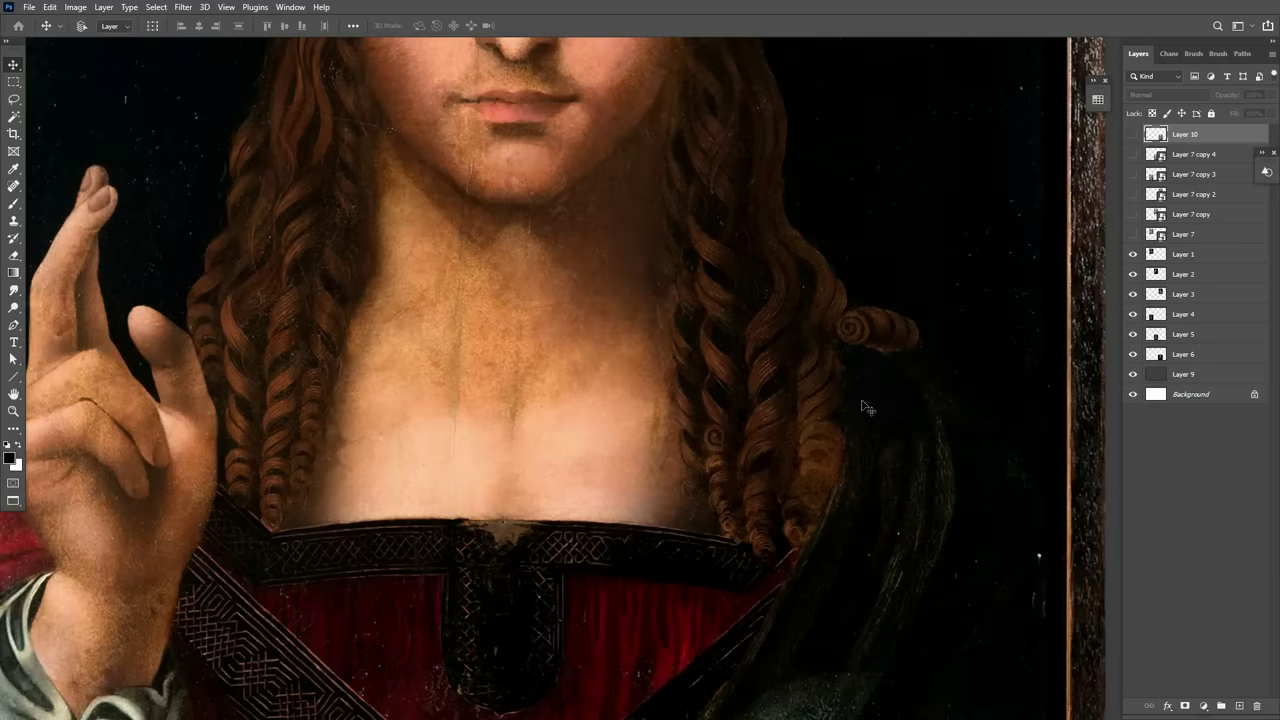
scroll(955, 285, "up", 2)
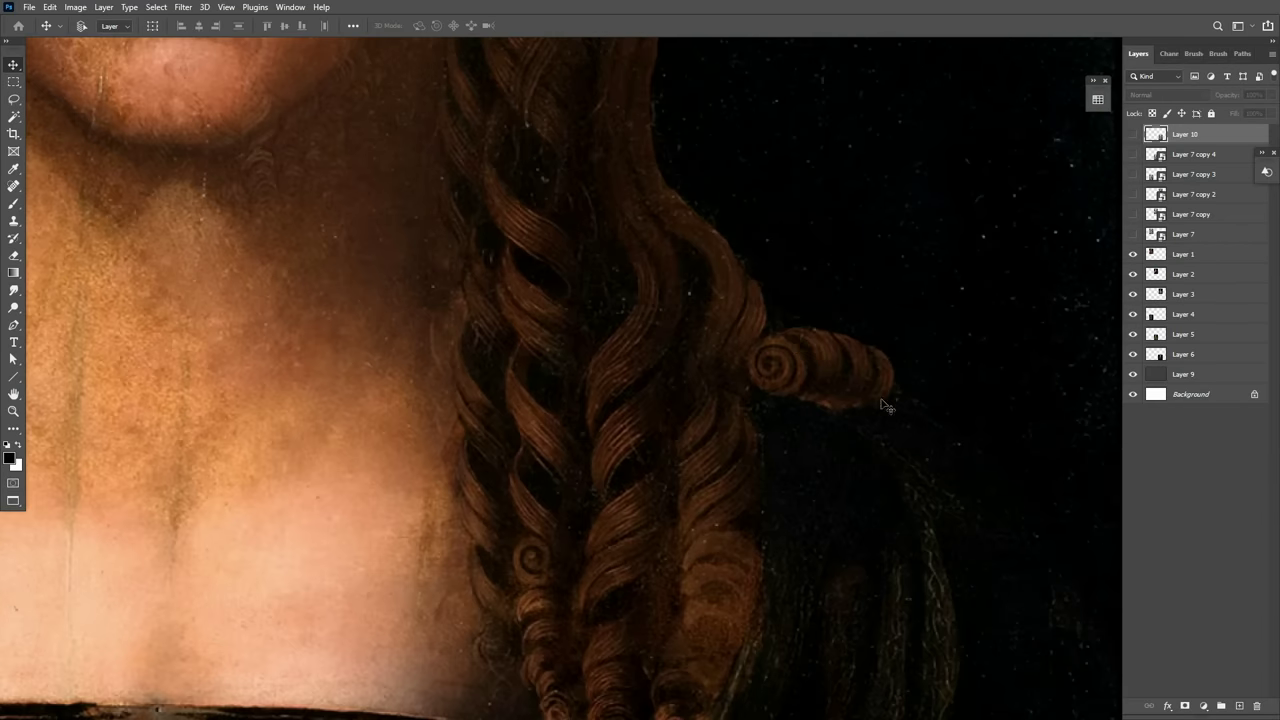
scroll(656, 372, "down", 1)
scroll(656, 372, "down", 1)
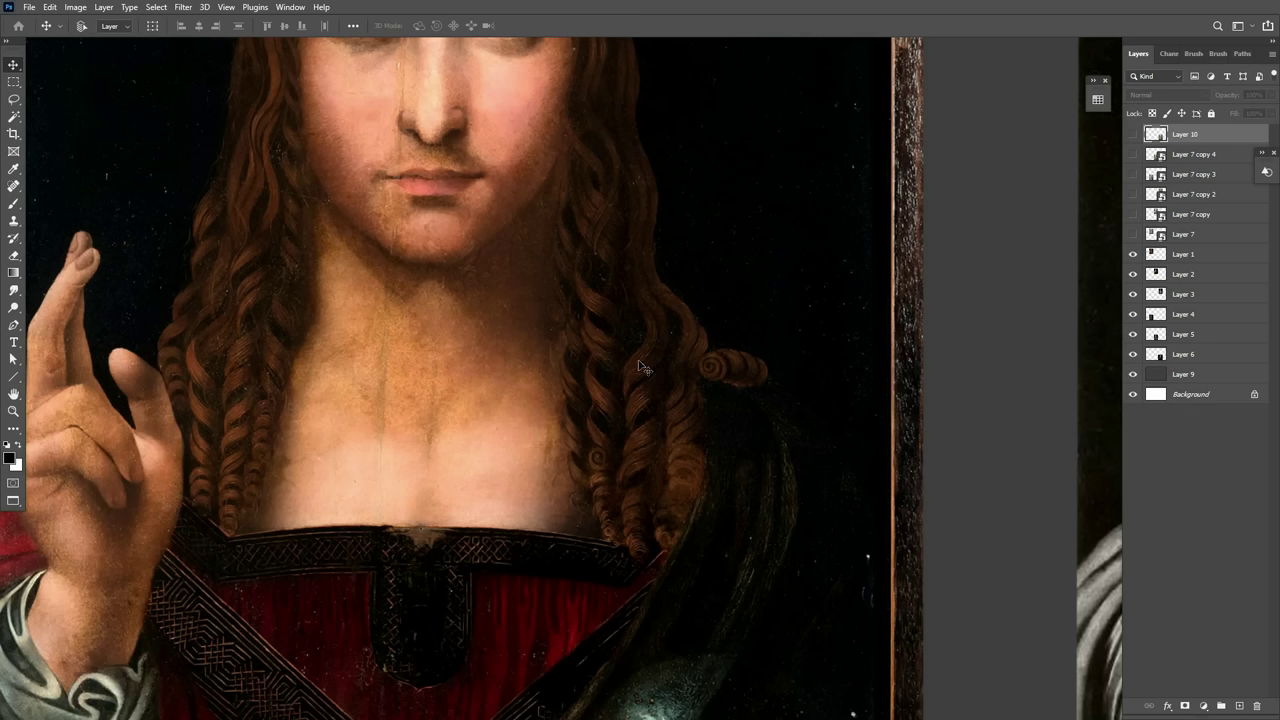
scroll(643, 368, "down", 4)
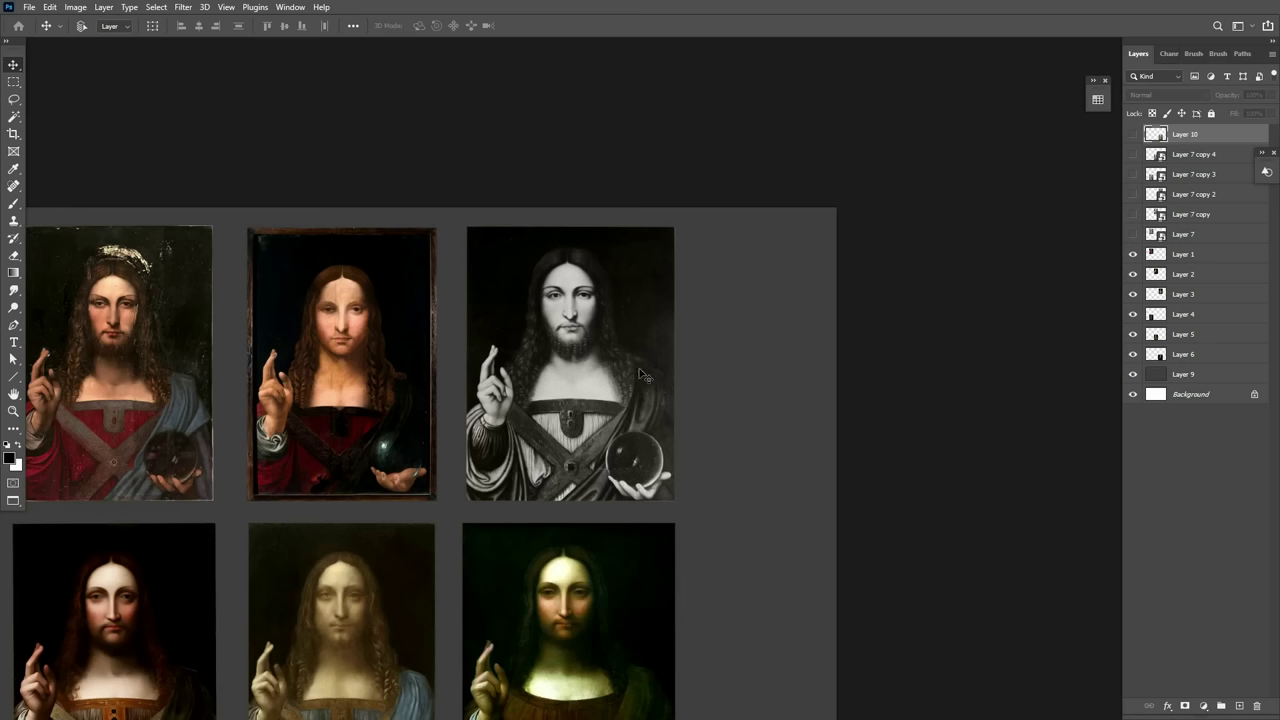
Examine the beard and hair of the black-and-white version and the dark green-toned painting below it.
scroll(531, 362, "up", 3)
scroll(528, 356, "up", 1)
scroll(478, 341, "up", 1)
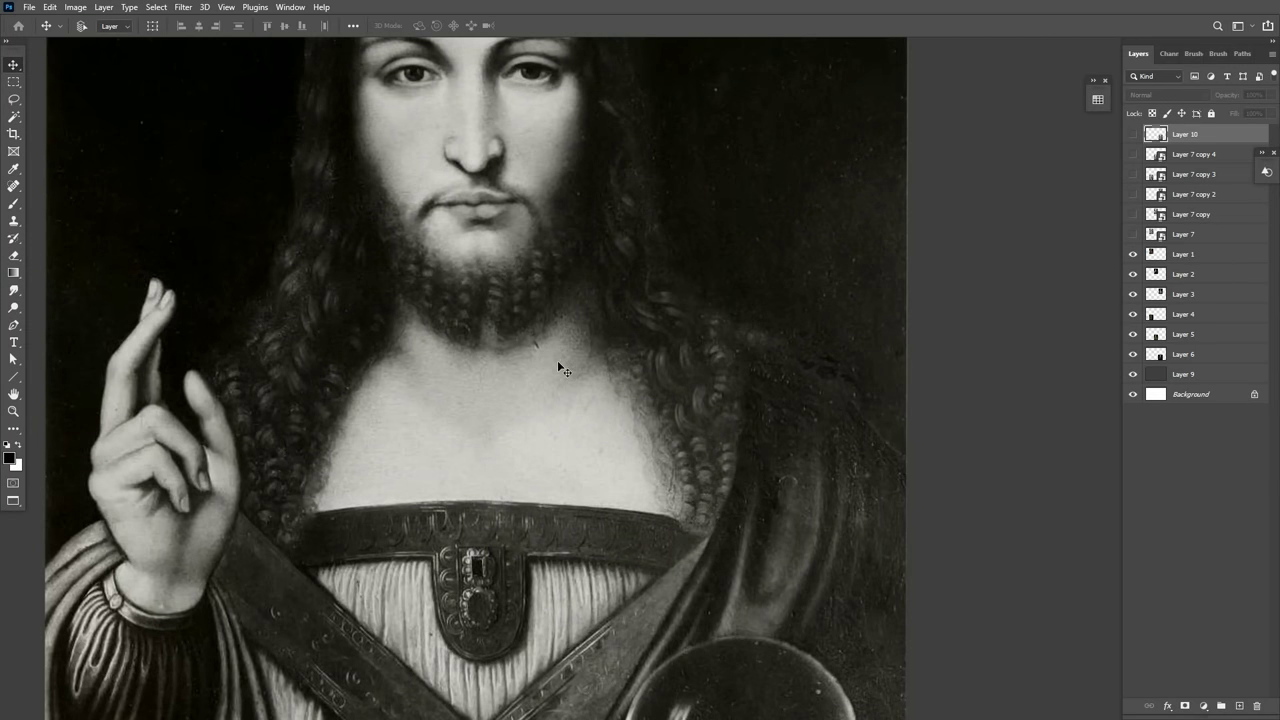
scroll(805, 213, "down", 1)
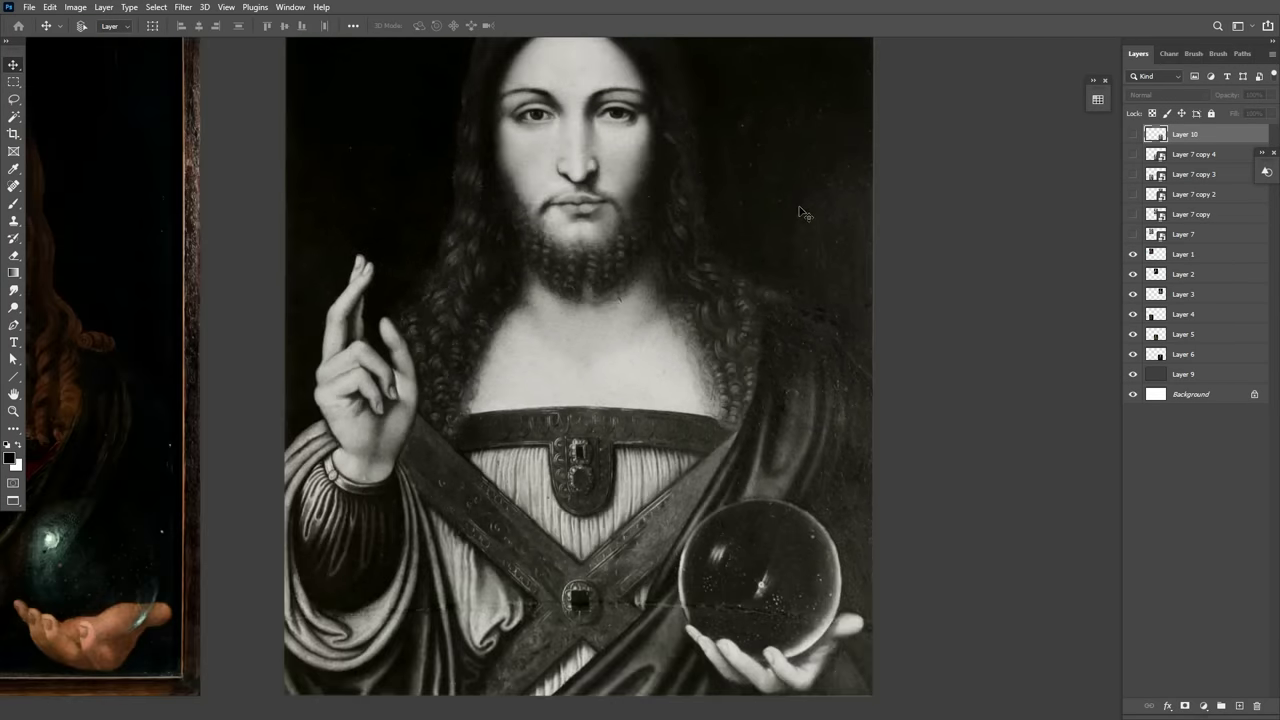
scroll(805, 213, "down", 3)
scroll(668, 453, "up", 4)
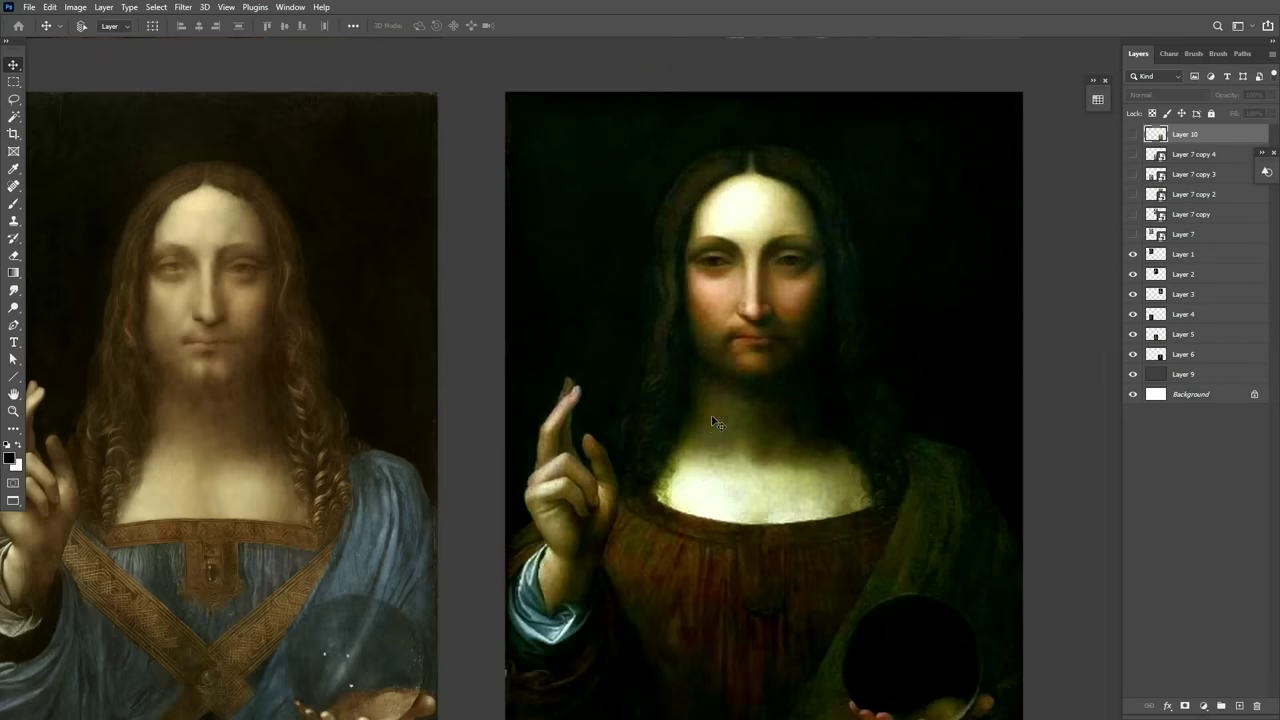
scroll(712, 422, "up", 1)
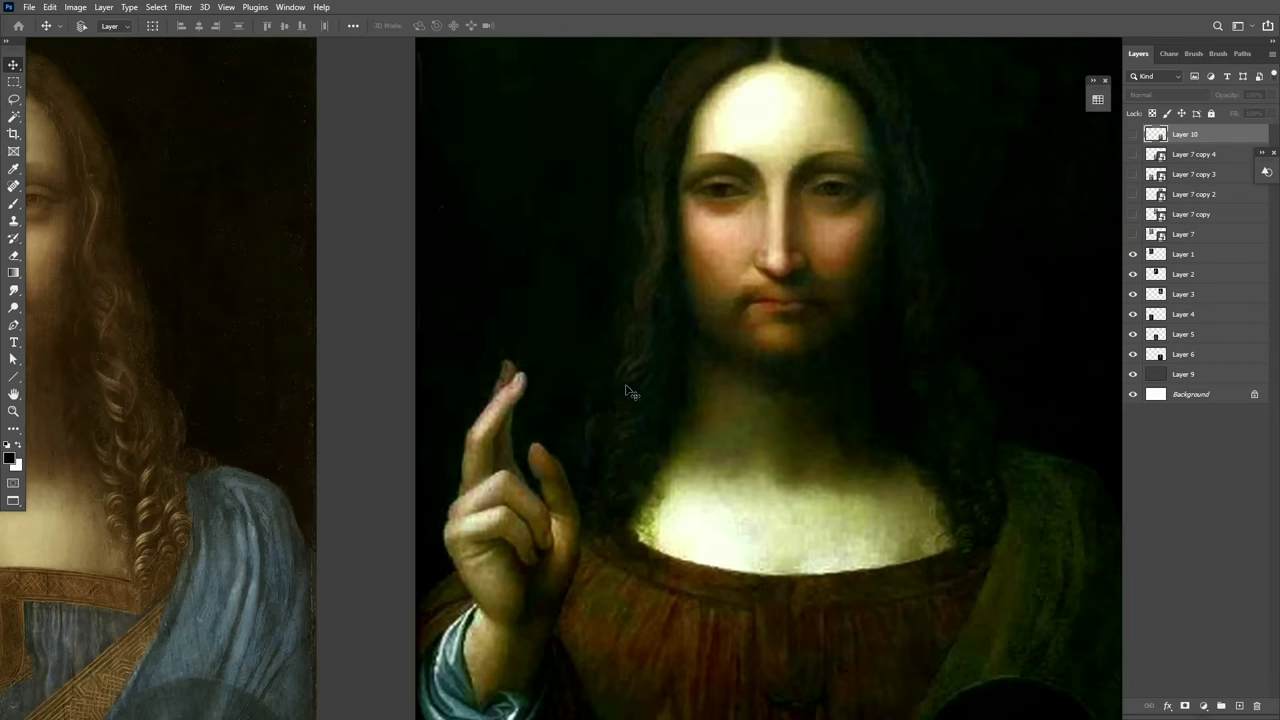
scroll(640, 430, "down", 1)
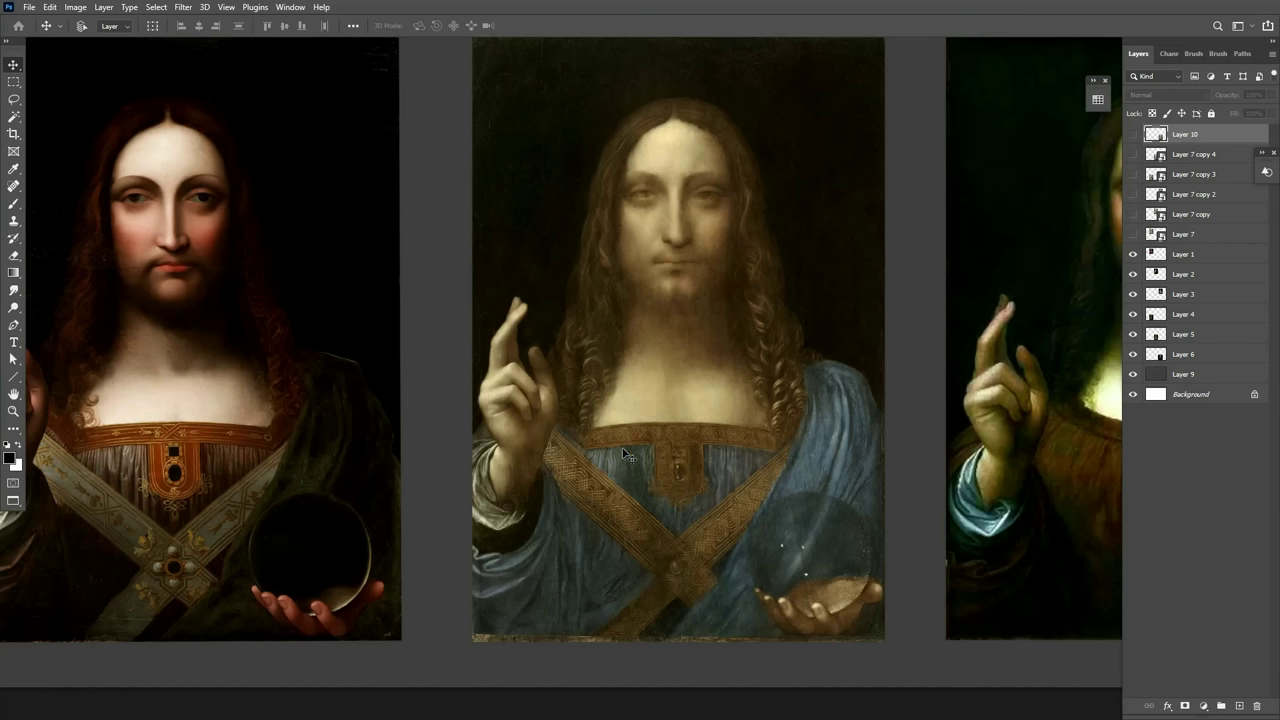
Compare the raised blessing hand in the blue-robed painting with the one in the orange-neckline painting close up.
scroll(442, 530, "up", 2)
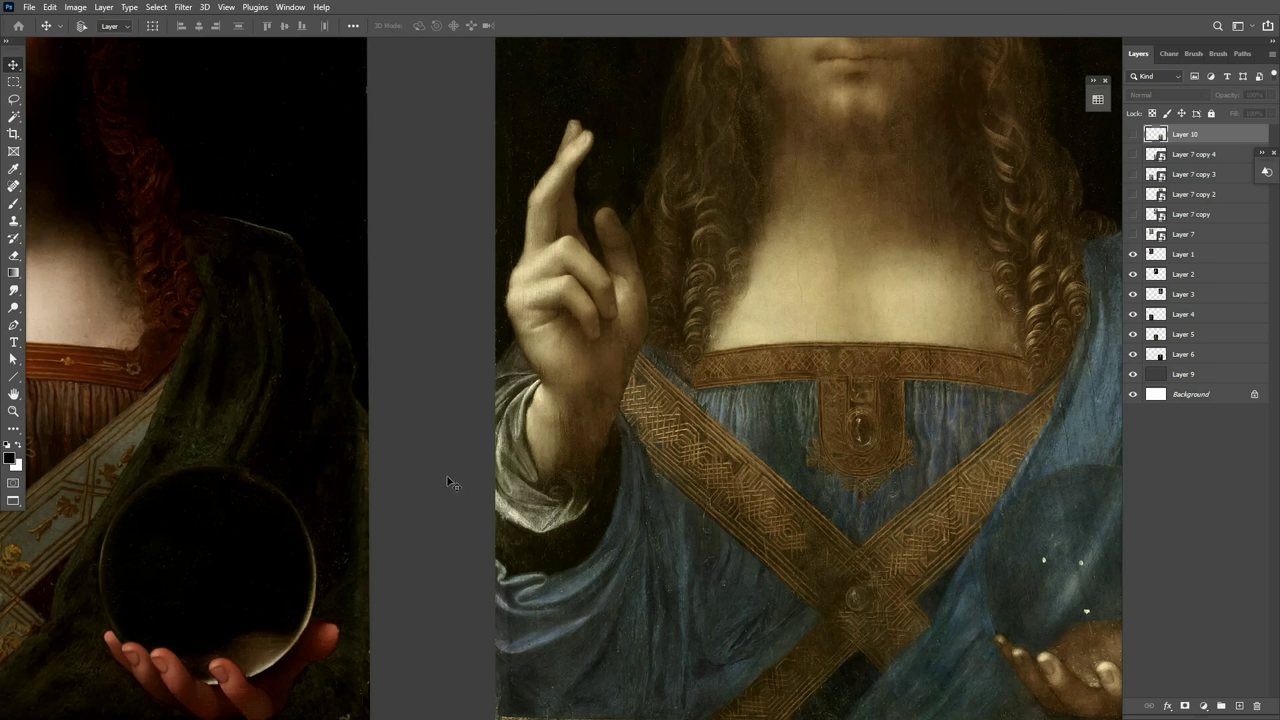
scroll(548, 290, "up", 3)
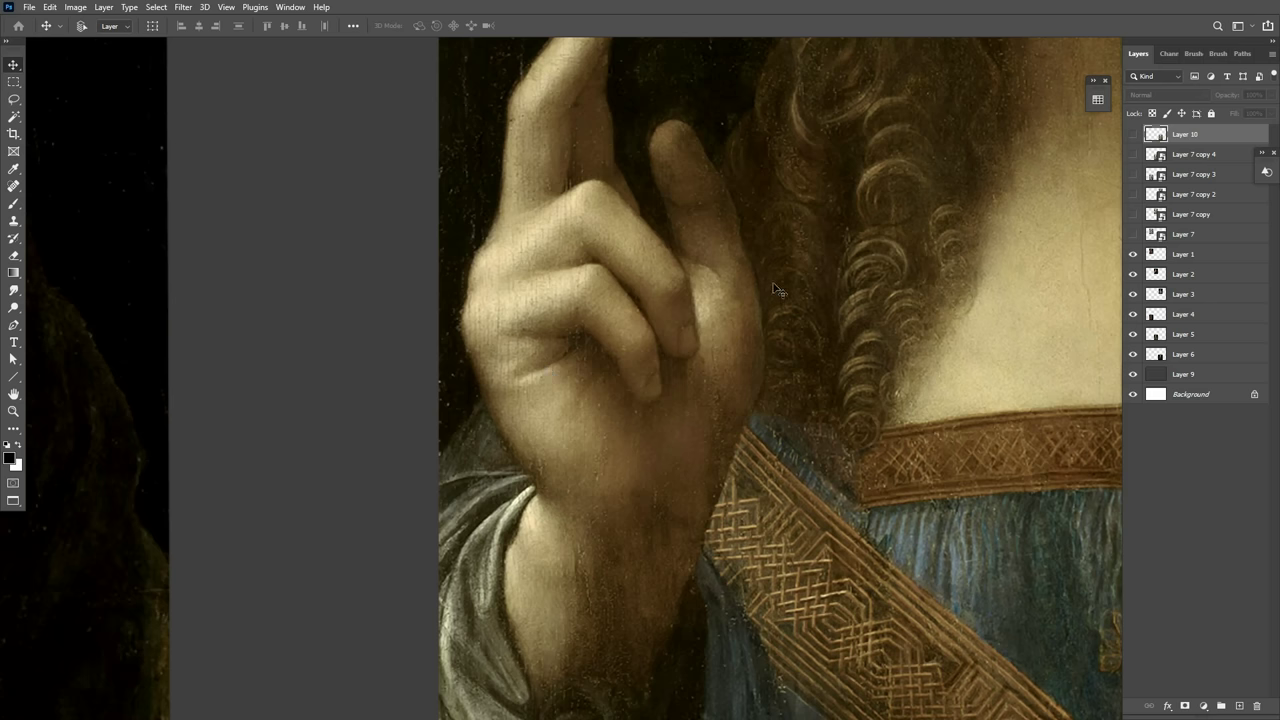
scroll(778, 290, "down", 5)
scroll(302, 328, "up", 4)
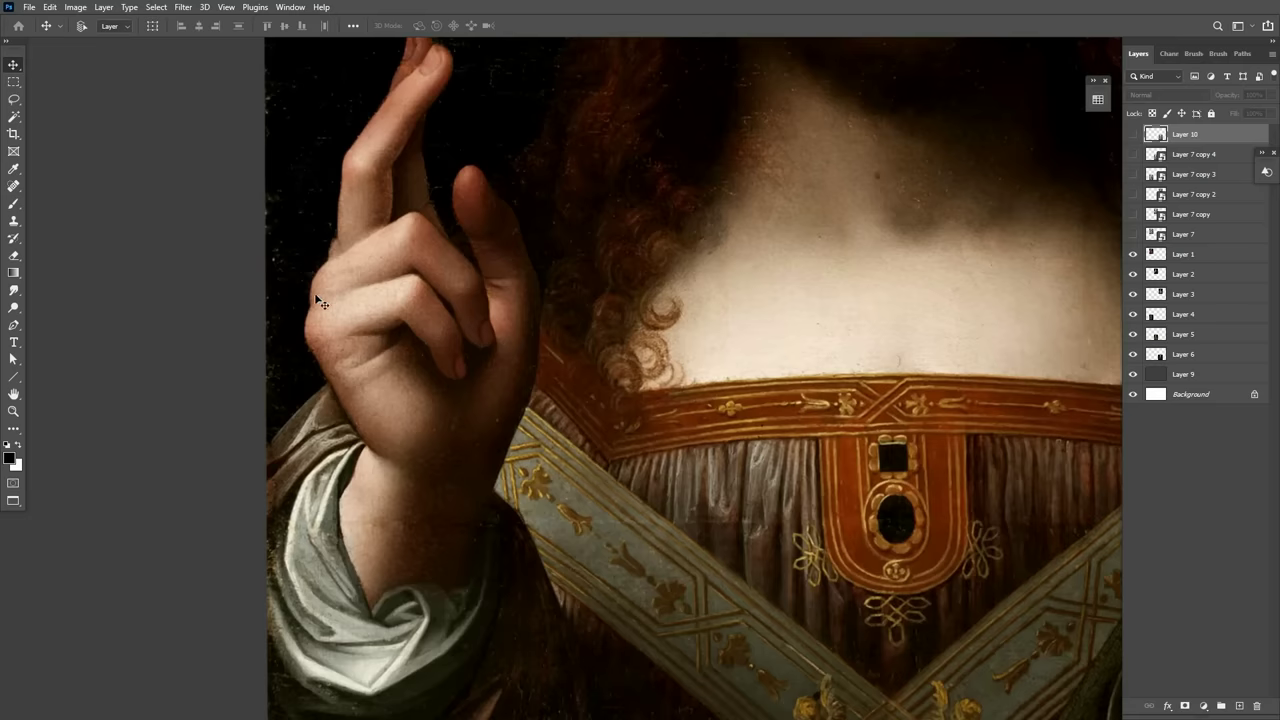
scroll(378, 140, "up", 2)
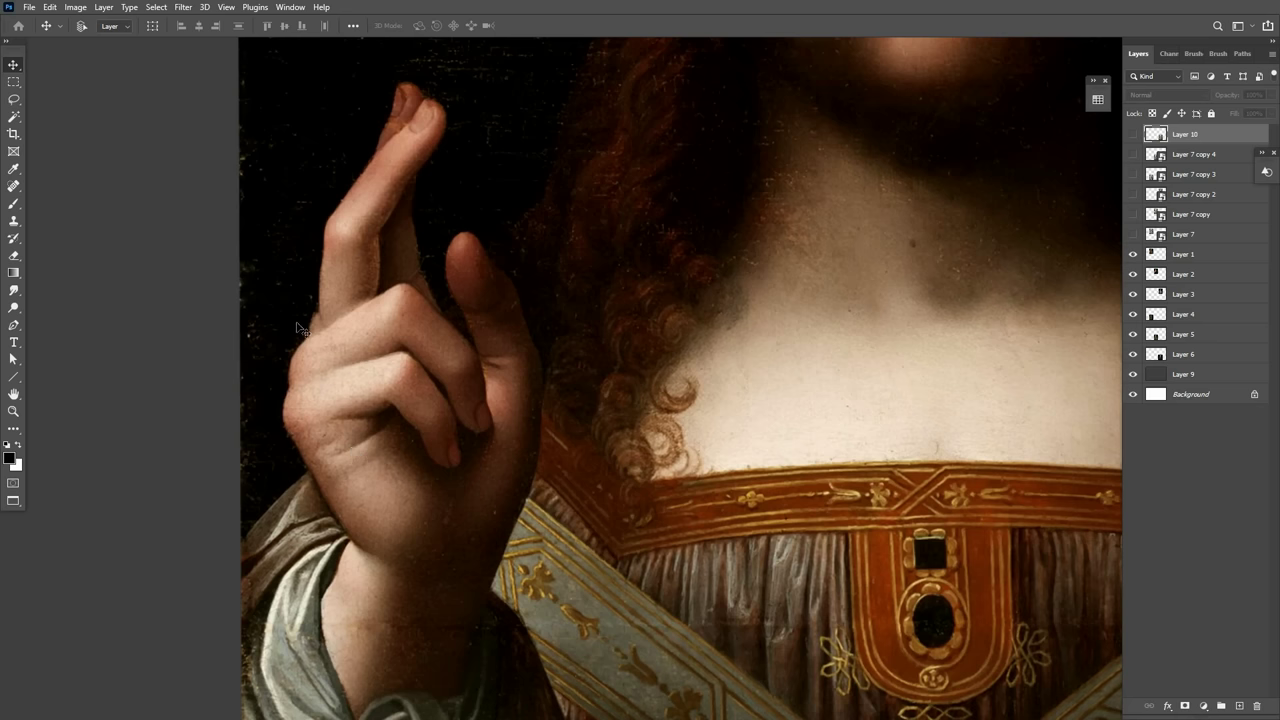
scroll(297, 327, "down", 3)
scroll(290, 347, "down", 4)
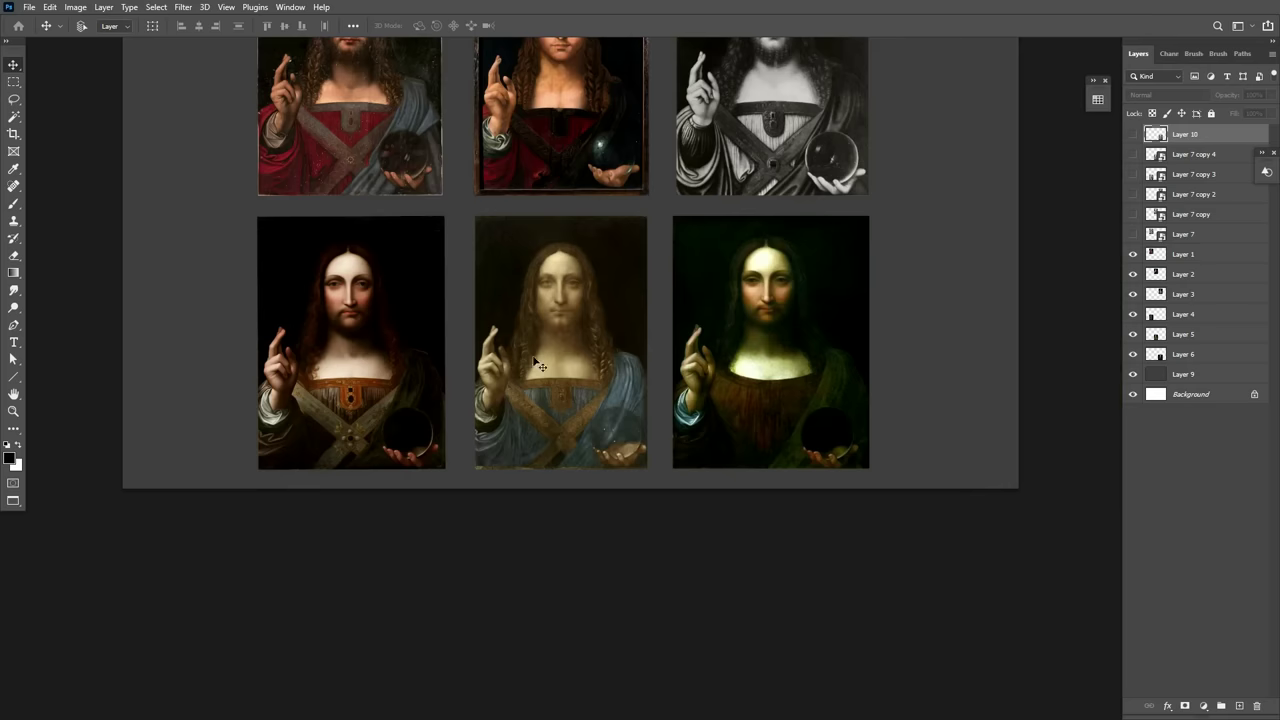
Examine the raised blessing hand in the dark green-toned painting and in the black-and-white version.
scroll(653, 366, "up", 6)
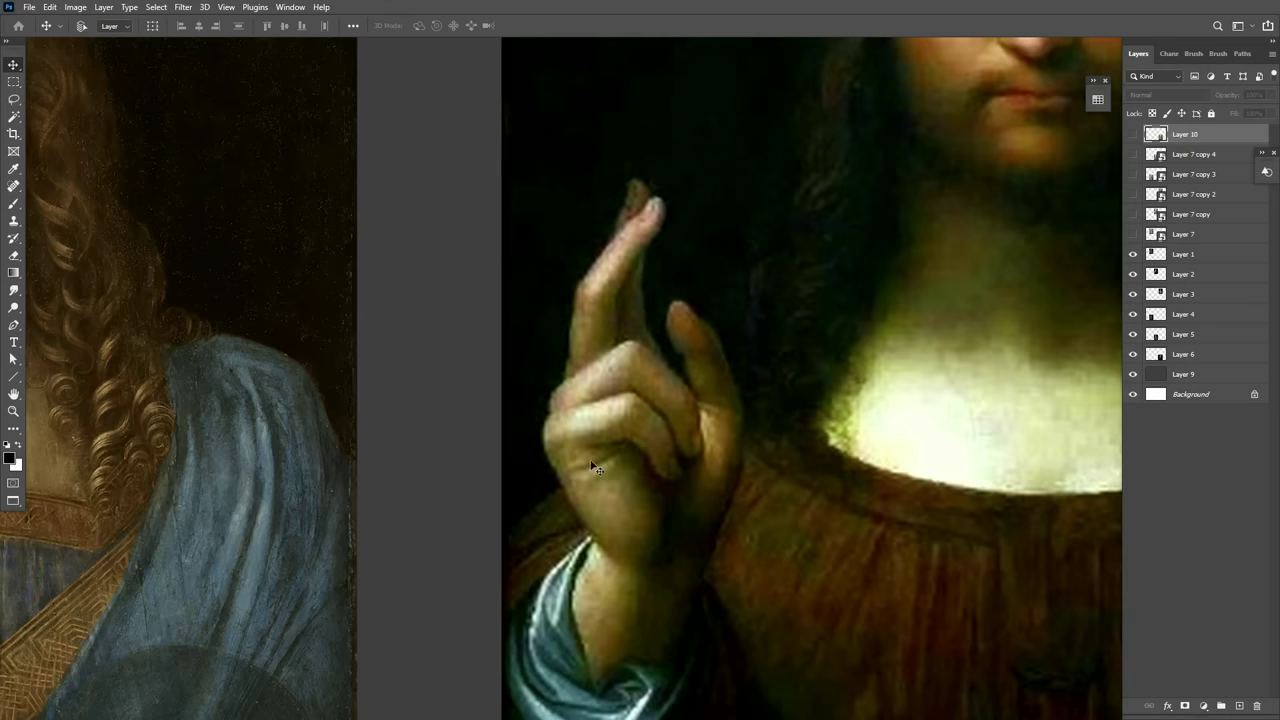
scroll(595, 378, "down", 5)
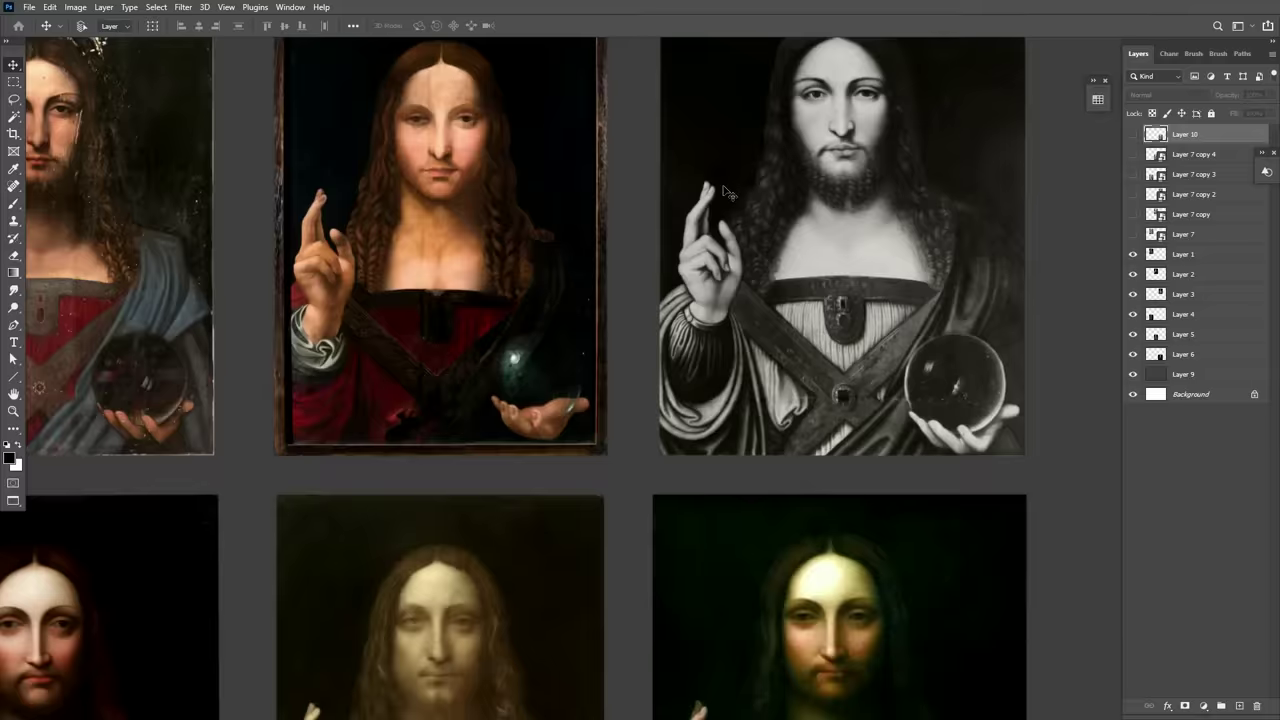
scroll(666, 312, "up", 6)
scroll(834, 88, "up", 1)
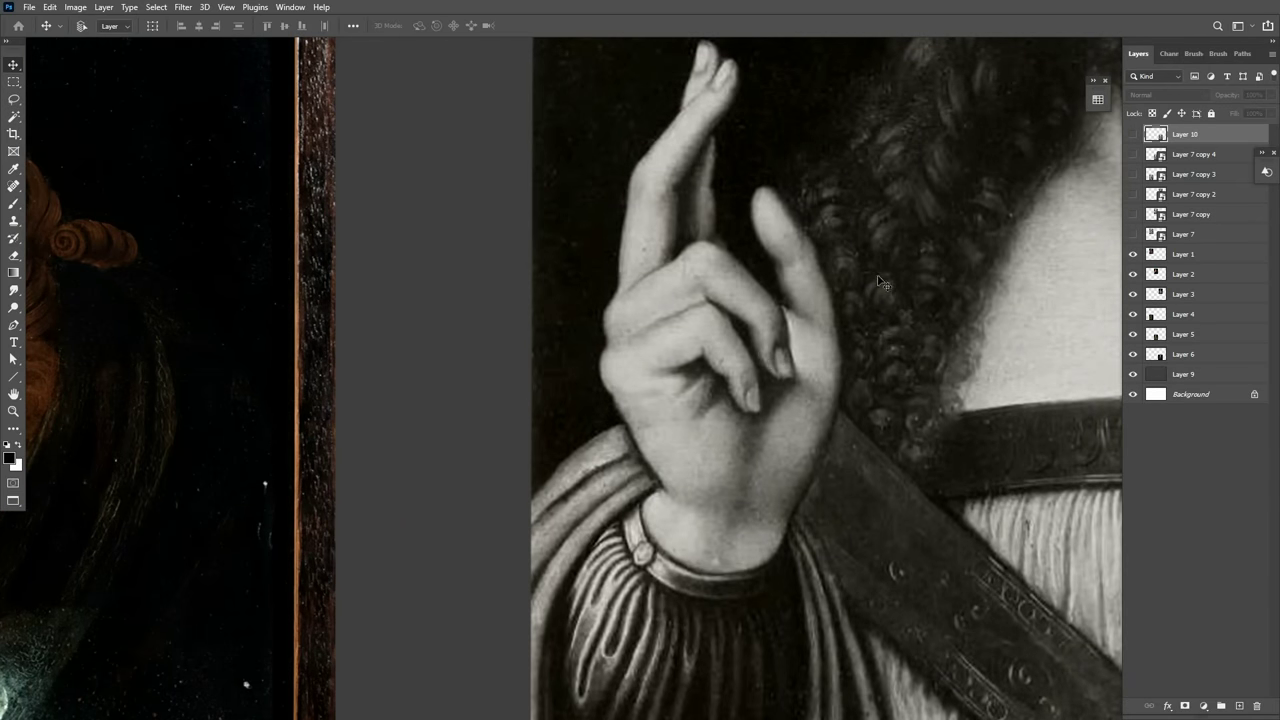
scroll(885, 283, "down", 5)
Examine the raised blessing hand in the framed painting and in the red-robed painting with the blue mantle.
scroll(566, 248, "up", 6)
scroll(566, 248, "up", 1)
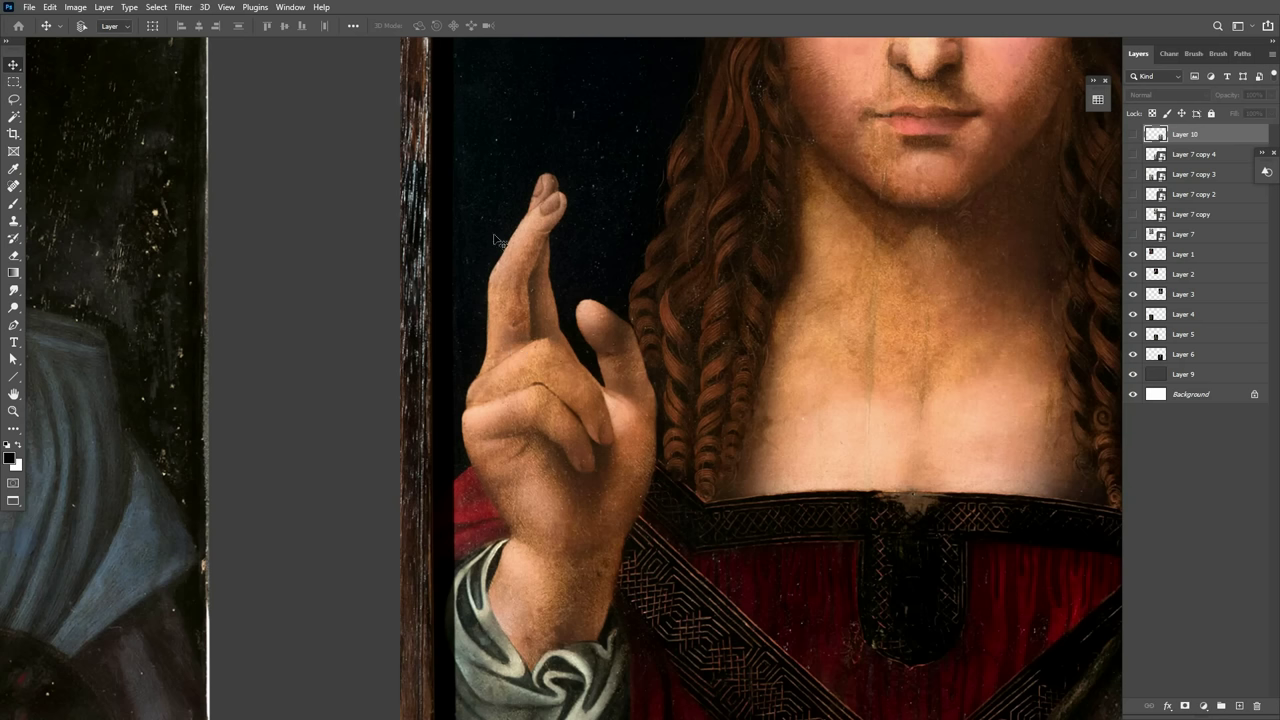
scroll(740, 215, "down", 3)
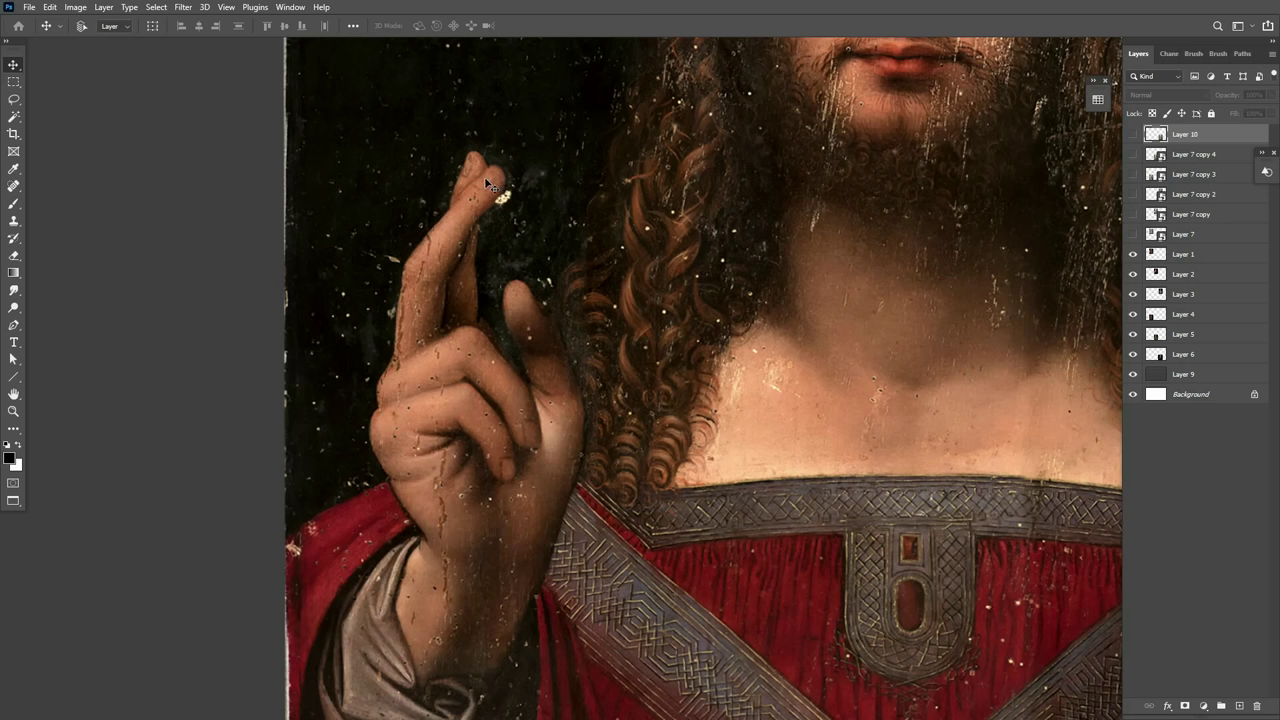
Examine the blessing hand and the ringlets over the shoulder in the blue-robed painting close up.
mouse_move(418, 168)
left_mouse_down()
mouse_move(578, 375)
mouse_move(586, 440)
left_mouse_up()
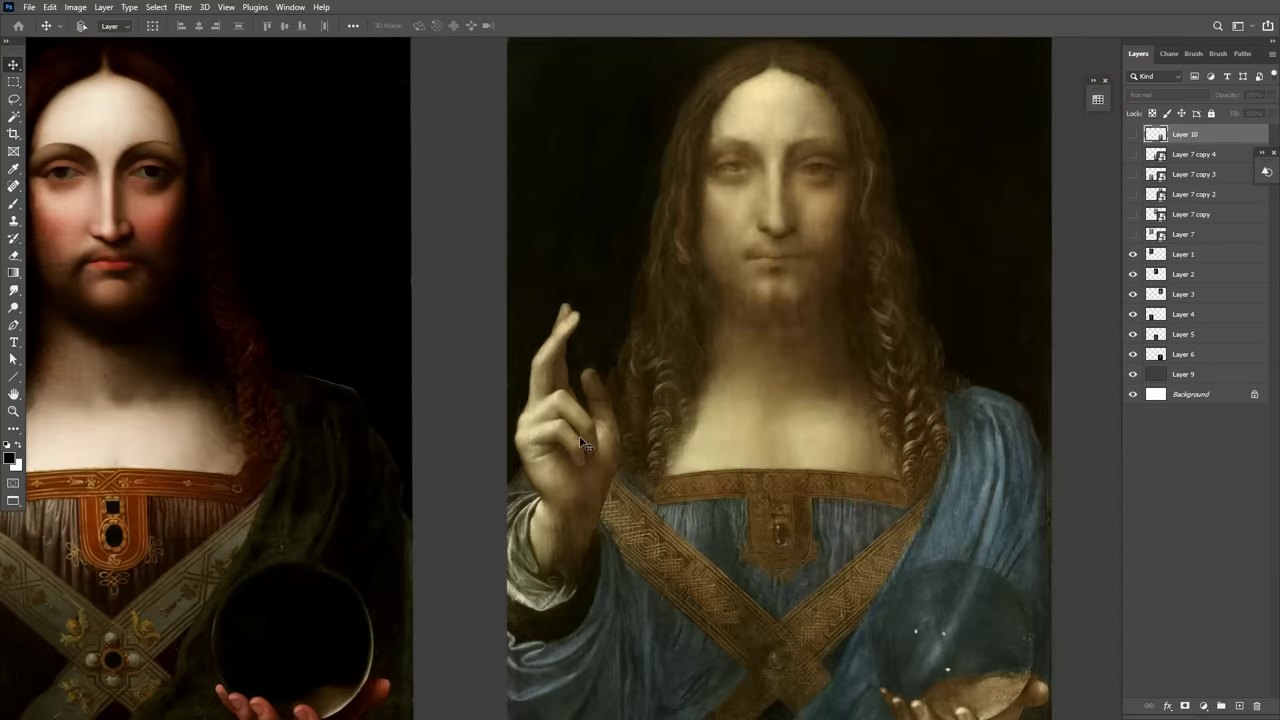
scroll(571, 430, "up", 1)
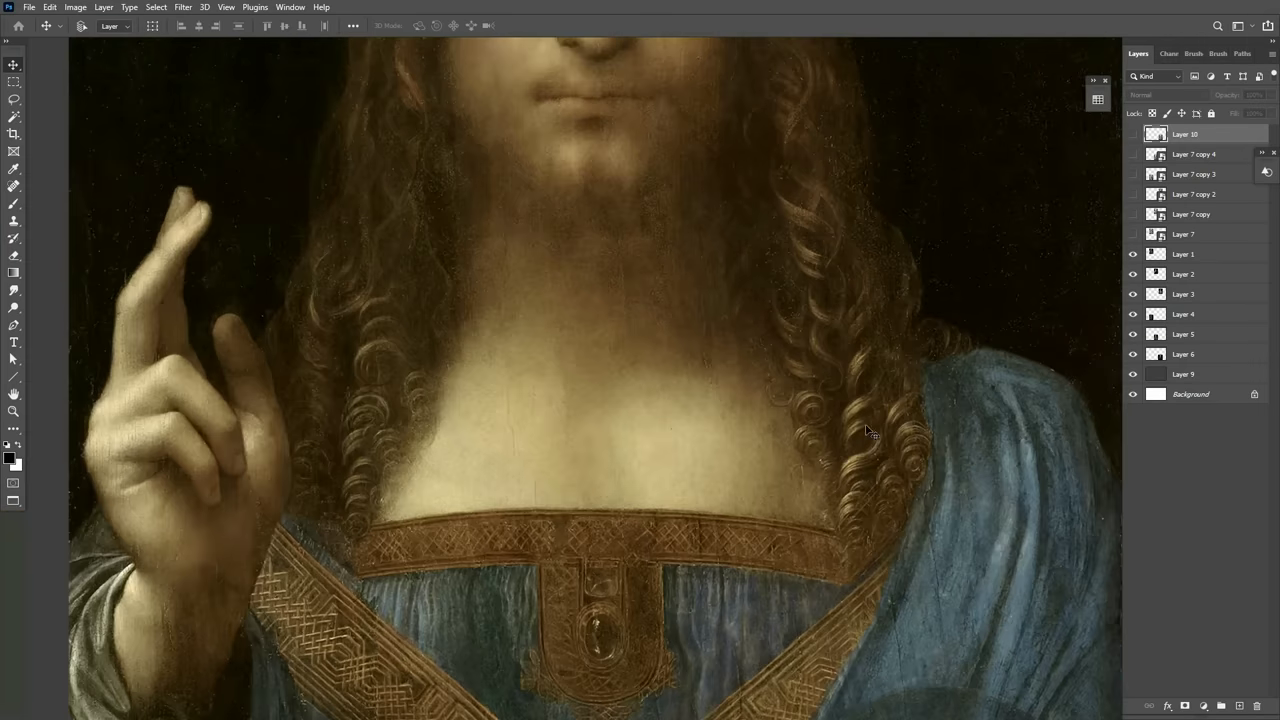
scroll(868, 432, "up", 2)
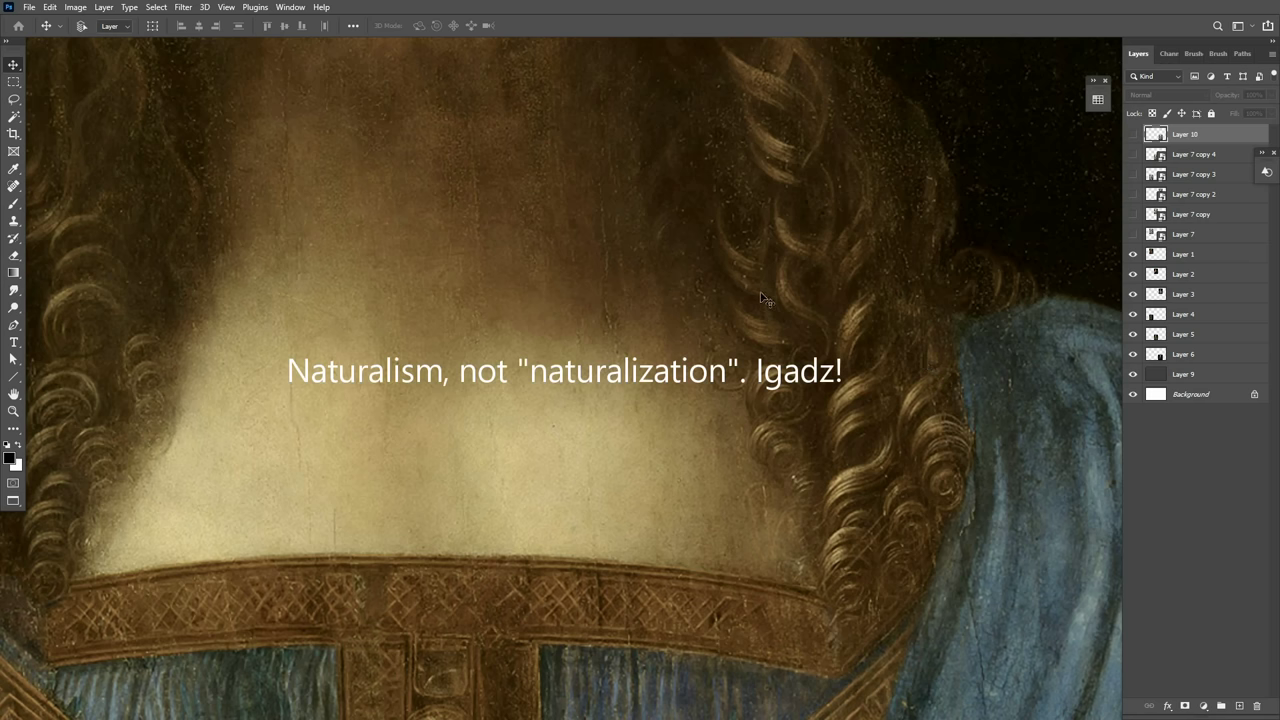
Switch to the reference image board and examine the curls in the two drawn studies of curly-haired heads in profile.
key("alt+Tab")
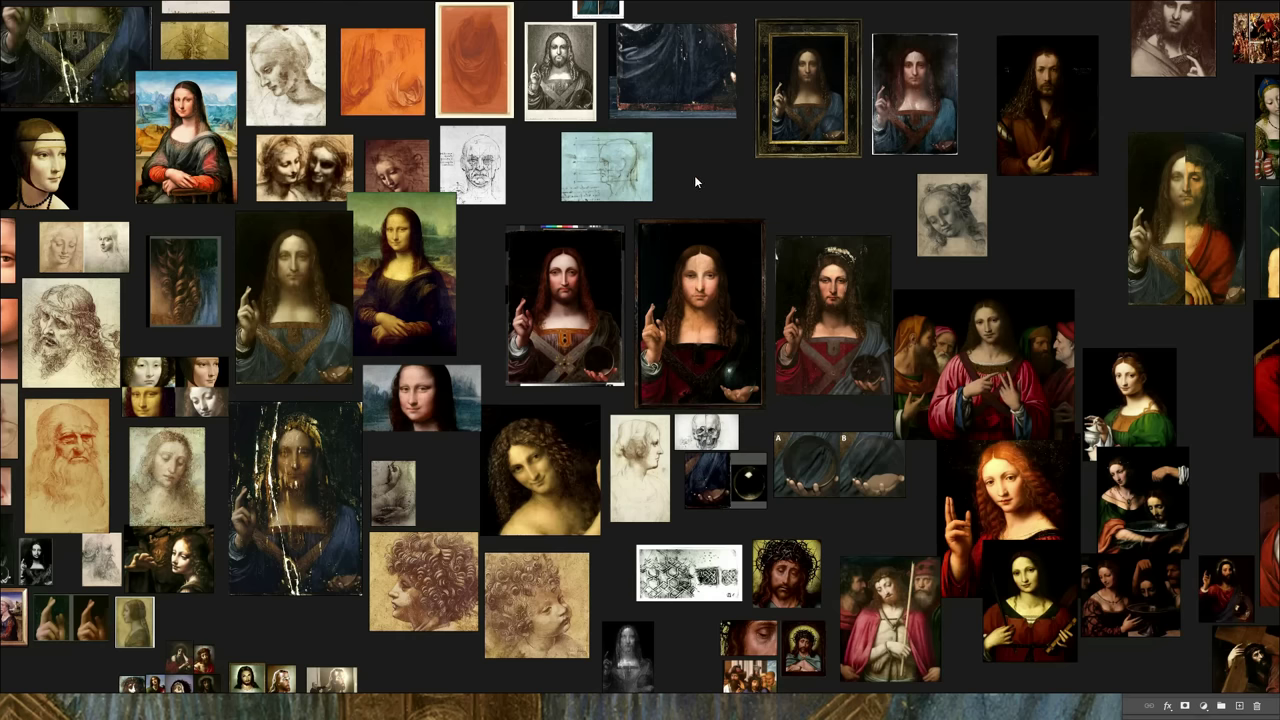
scroll(426, 668, "up", 5)
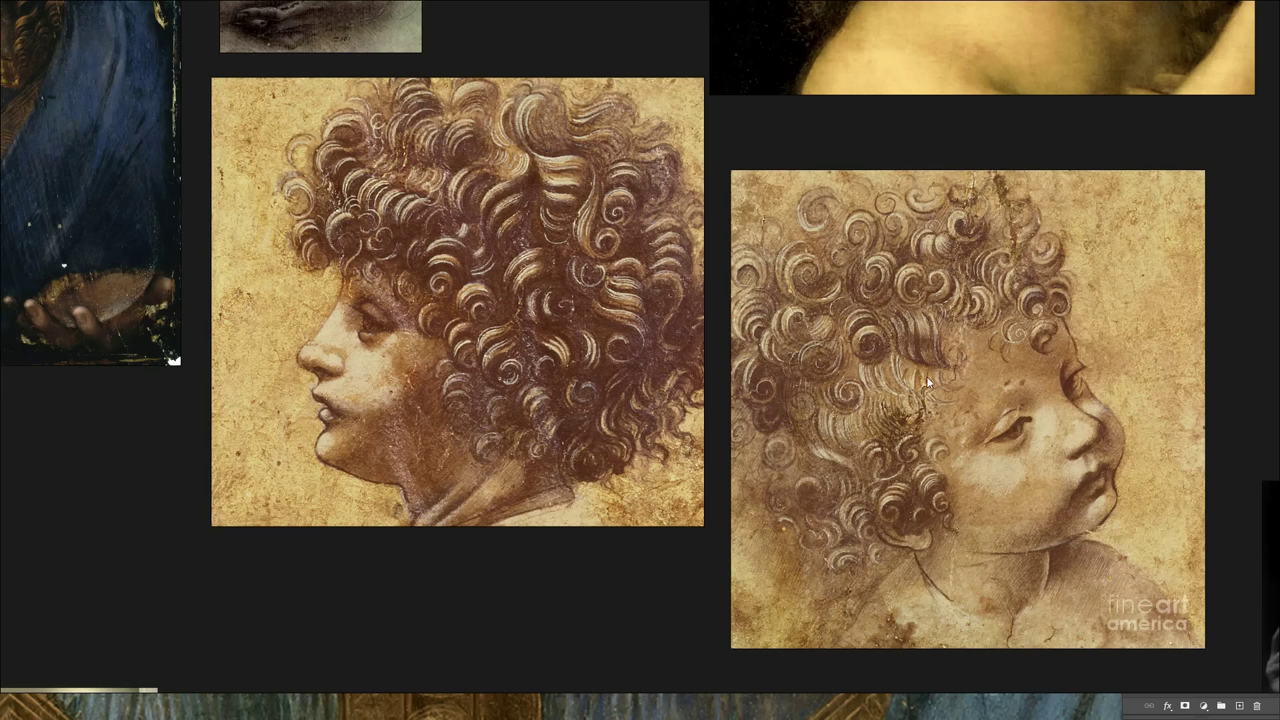
key("Home")
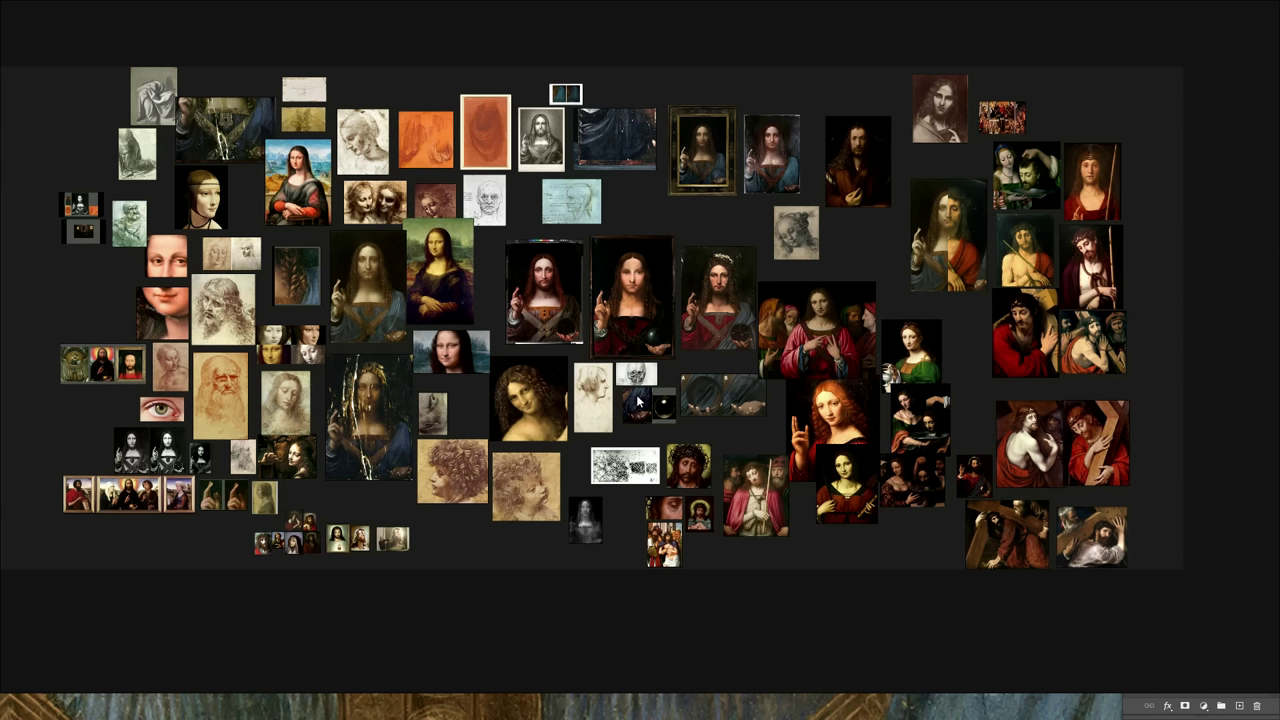
Examine the forehead curls and hair strands of the severed head in the painting of the woman holding a platter.
scroll(869, 117, "up", 15)
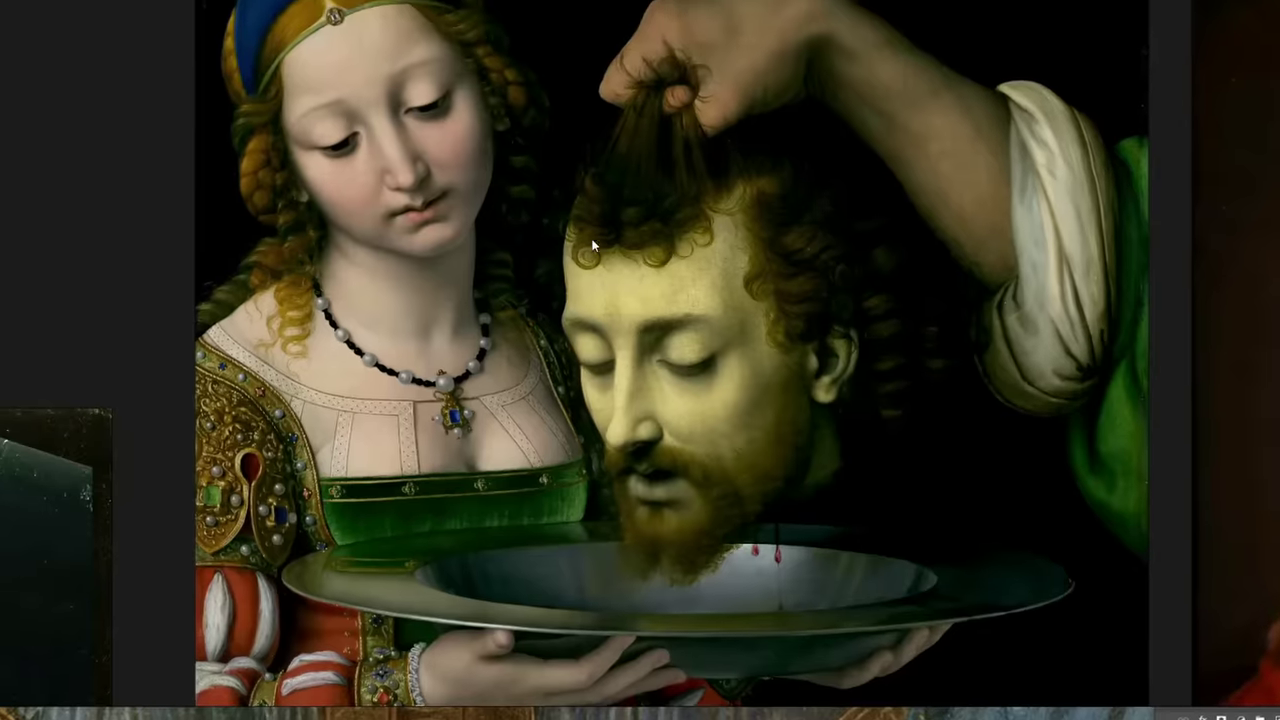
scroll(876, 308, "up", 4)
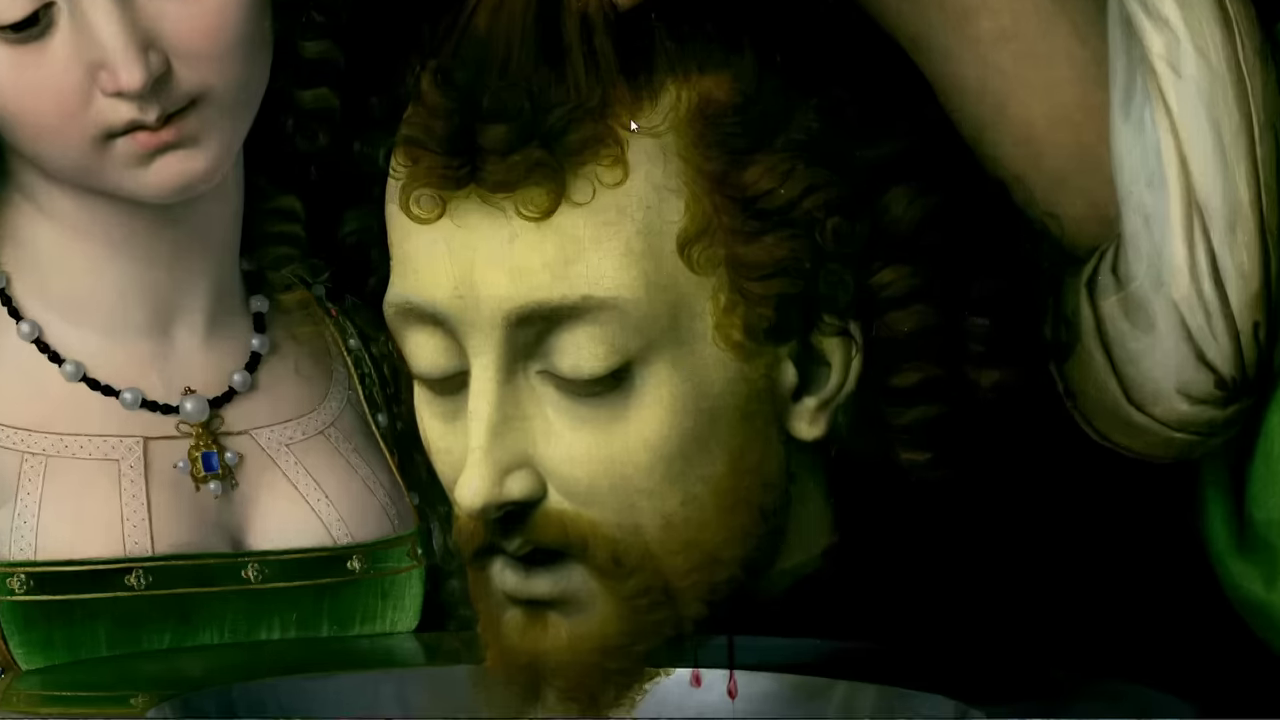
scroll(660, 138, "up", 3)
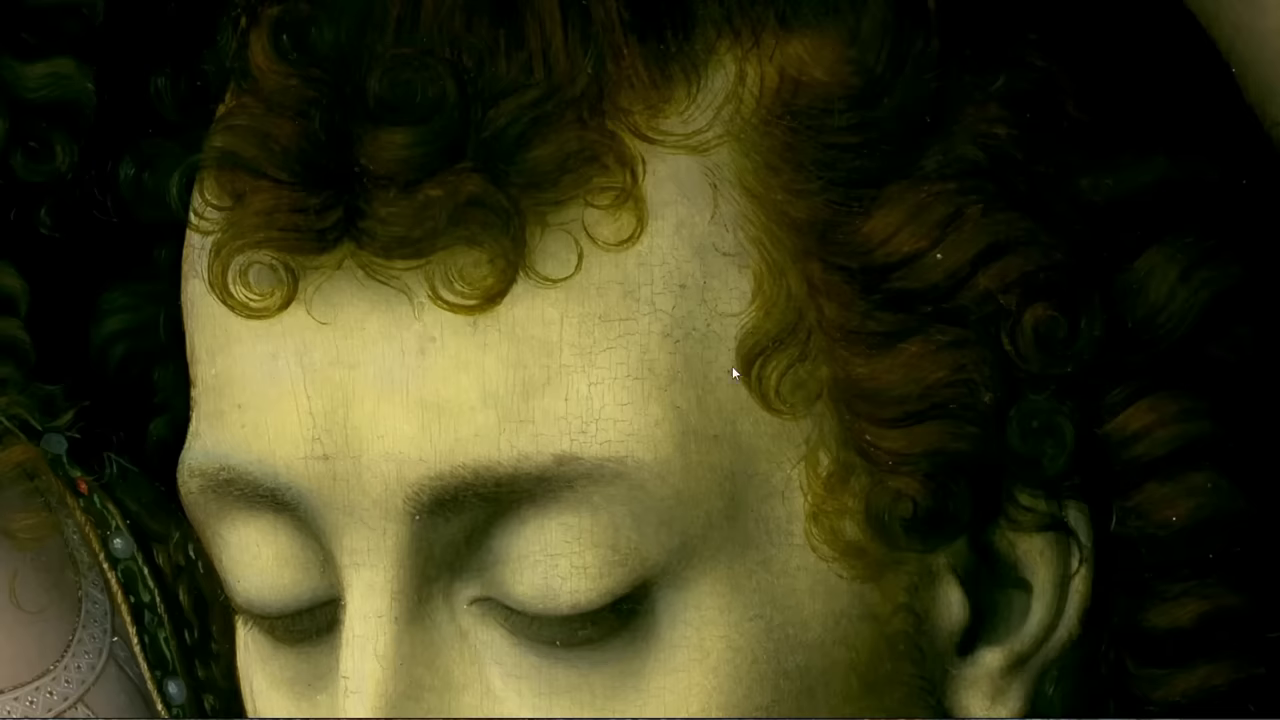
scroll(713, 183, "up", 3)
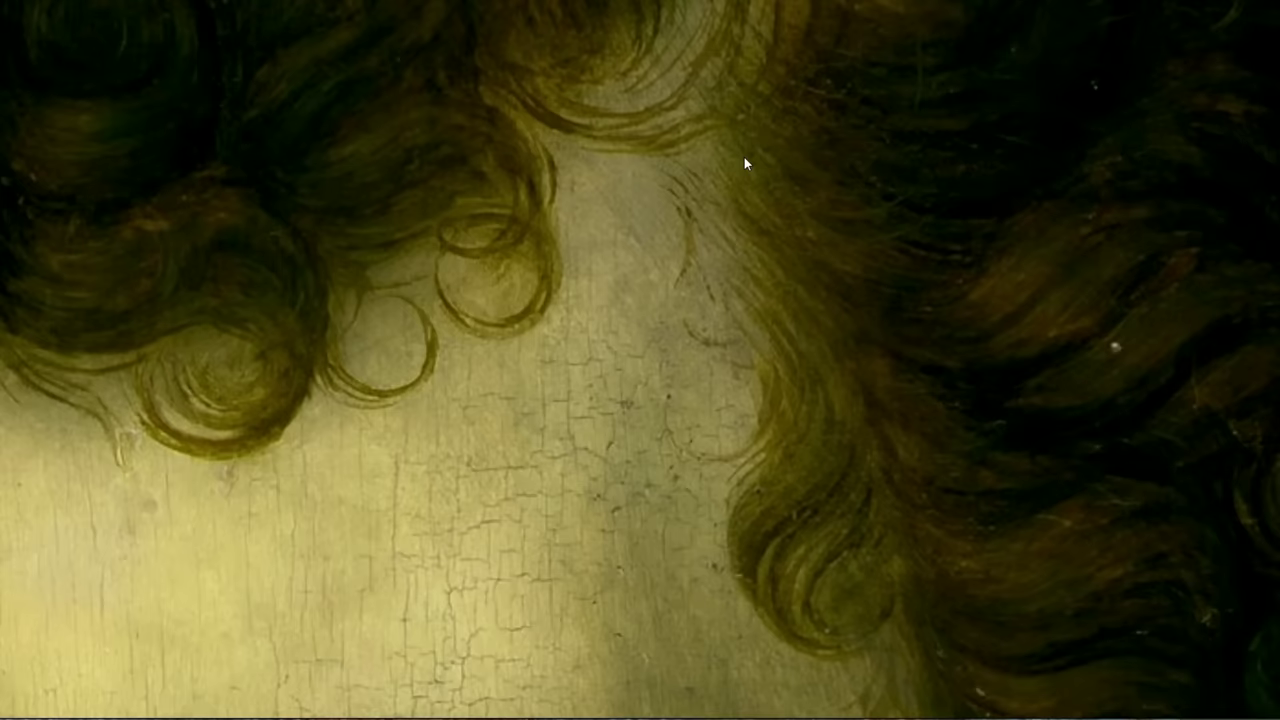
scroll(587, 204, "down", 10)
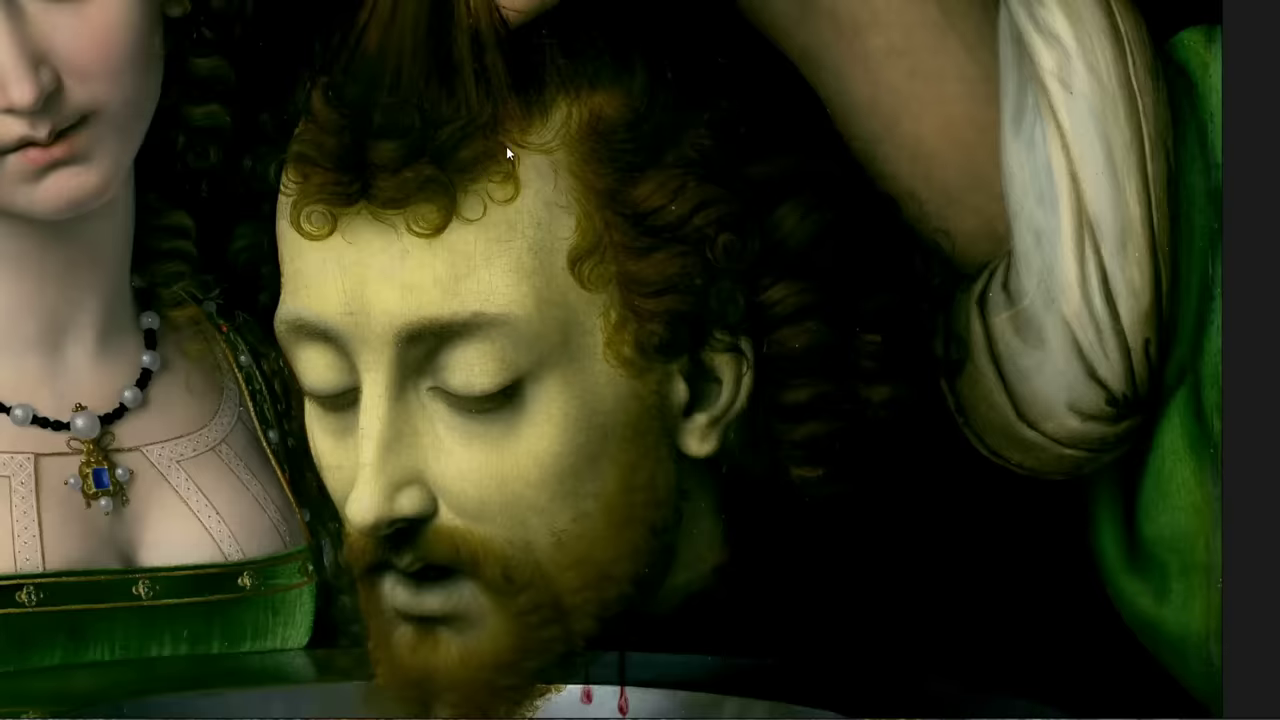
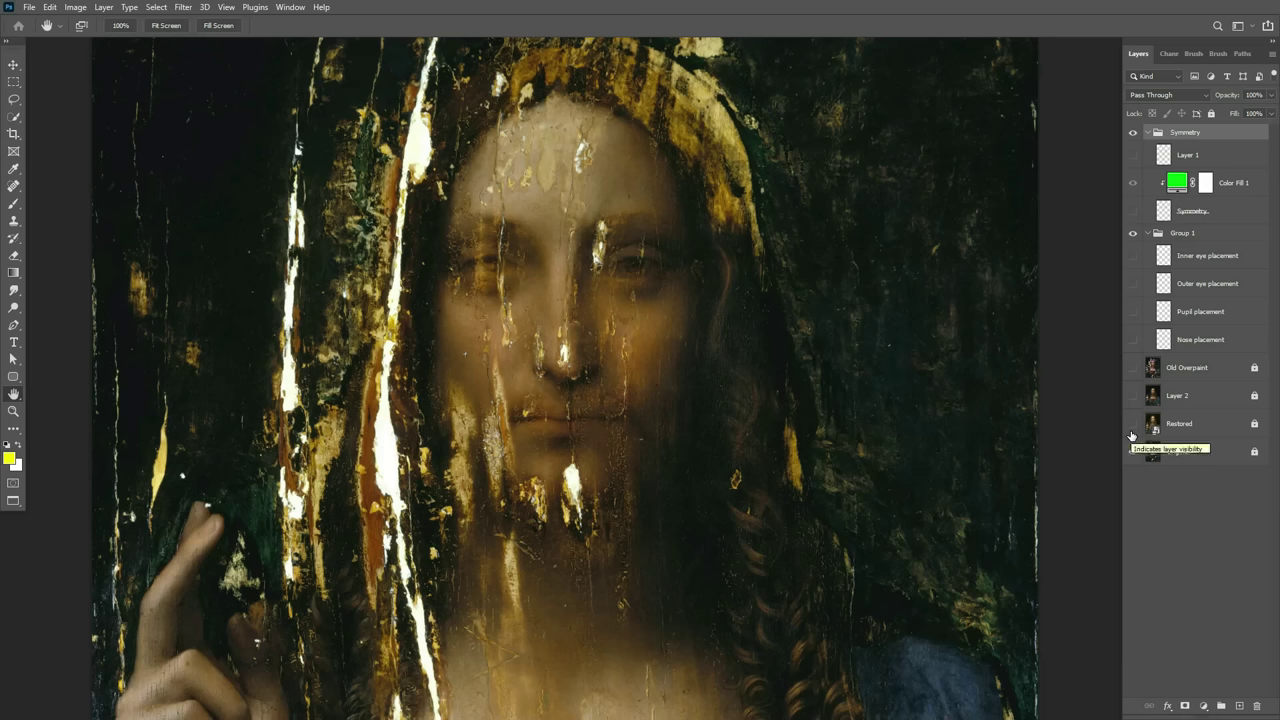
Check the alignment of the eyes and nose in the damaged original painting against the guides, and hide the guides.
key("ctrl+semicolon")
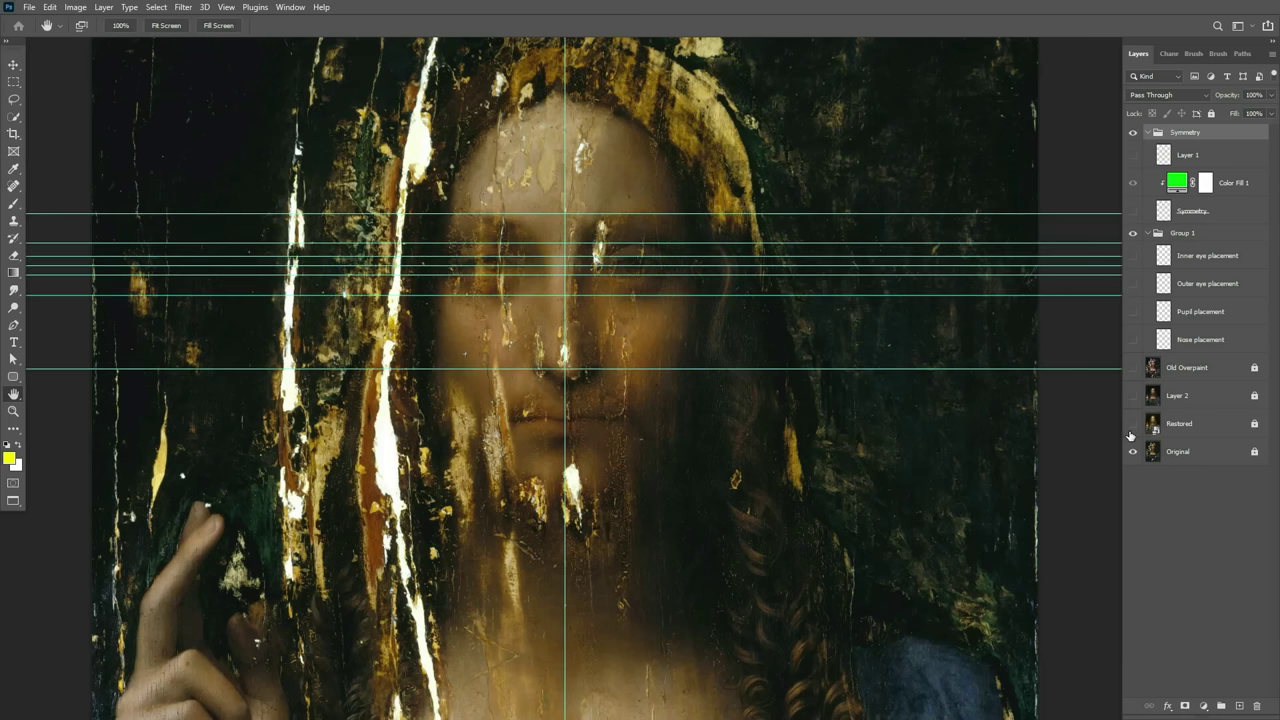
key("ctrl+plus")
scroll(598, 272, "up", 2)
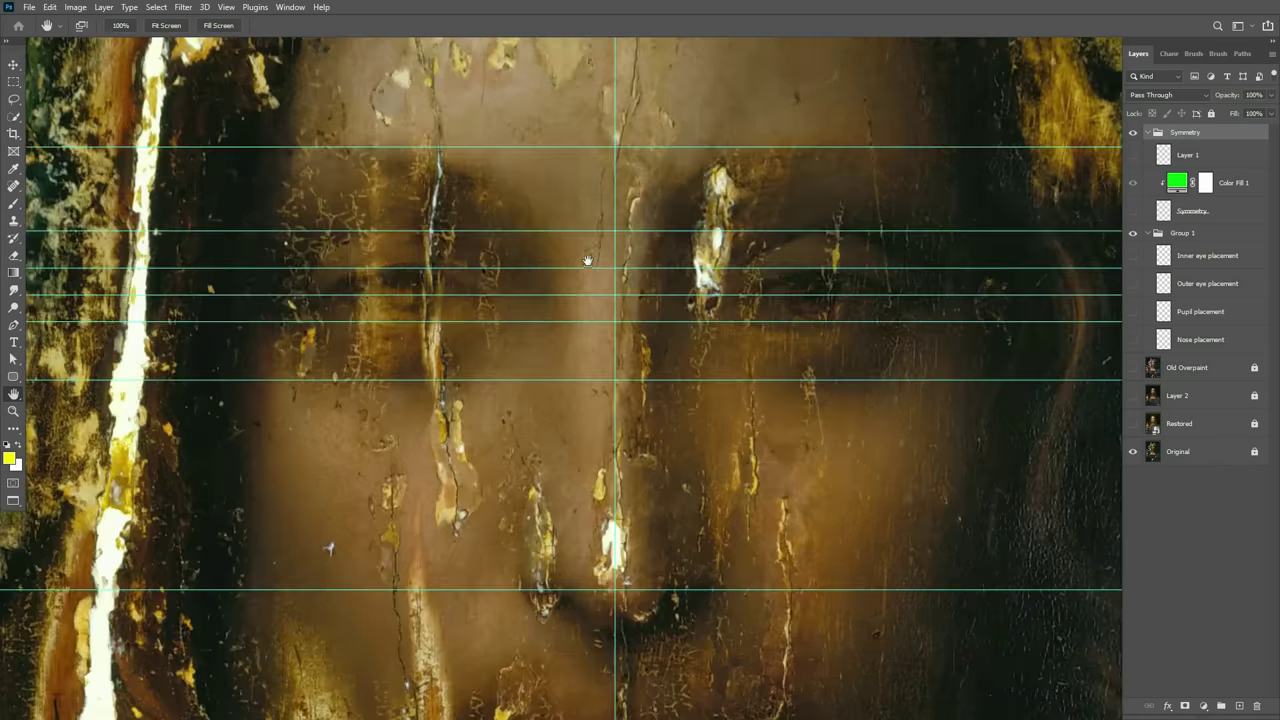
scroll(673, 280, "up", 1)
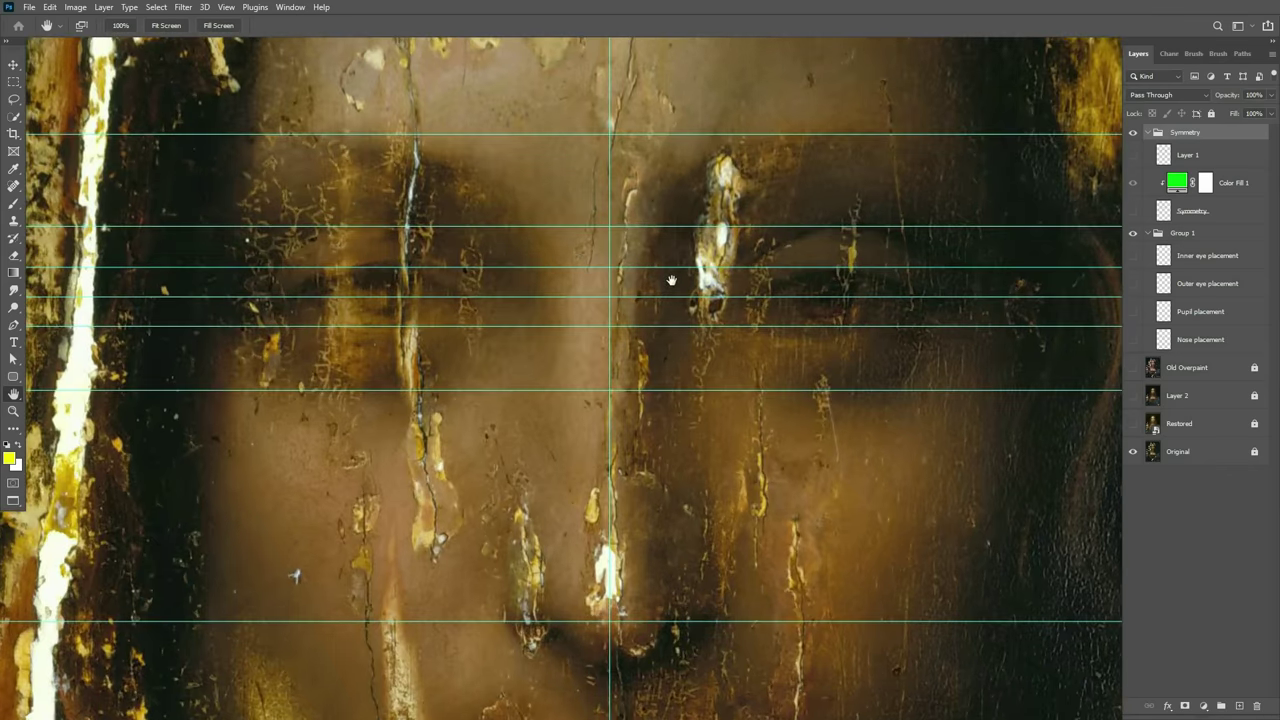
scroll(671, 280, "up", 1)
key("ctrl+semicolon")
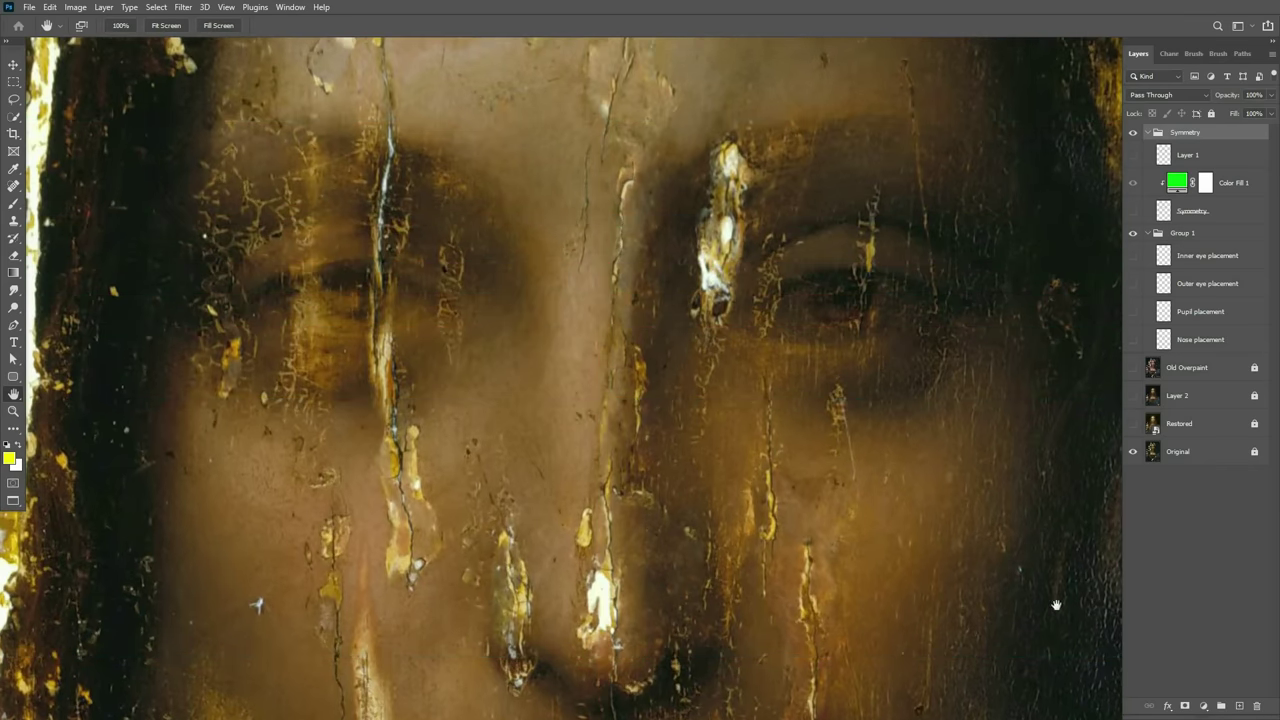
Compare the Restored layer with the Original beneath it, and bring the guides back over the face.
left_click(1133, 424)
left_click(1133, 424)
key("ctrl+semicolon")
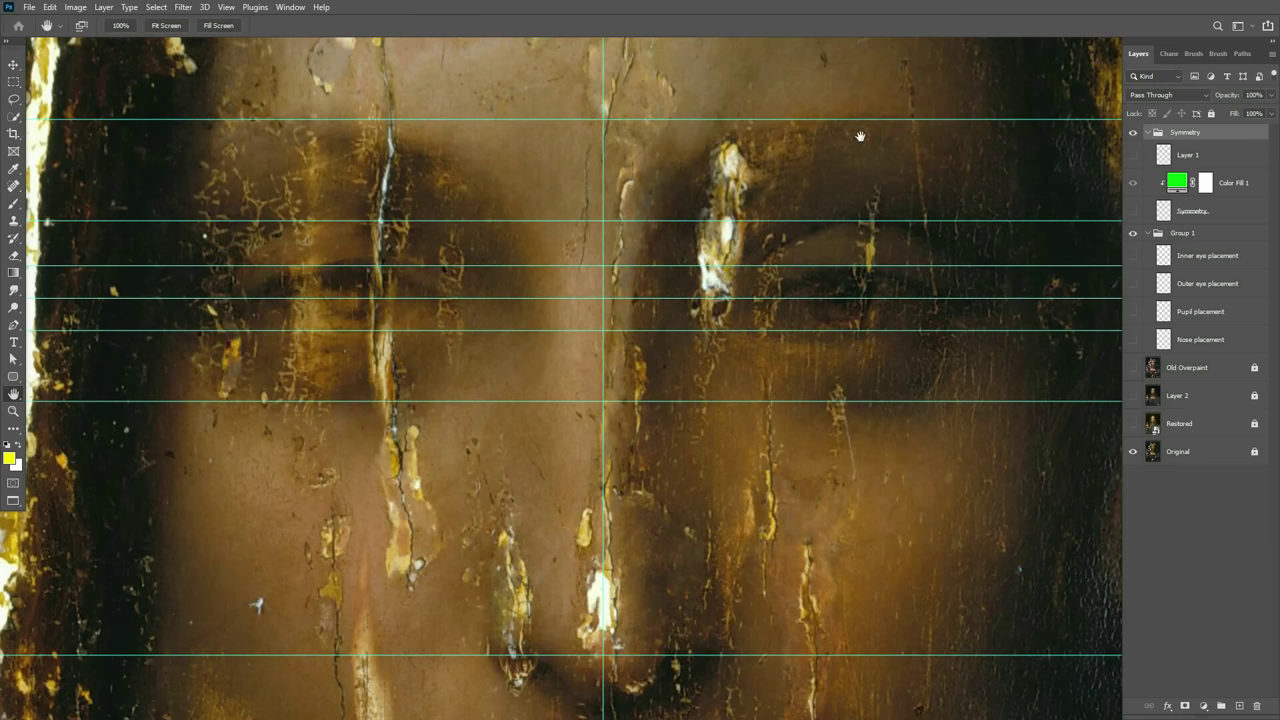
scroll(581, 330, "down", 1)
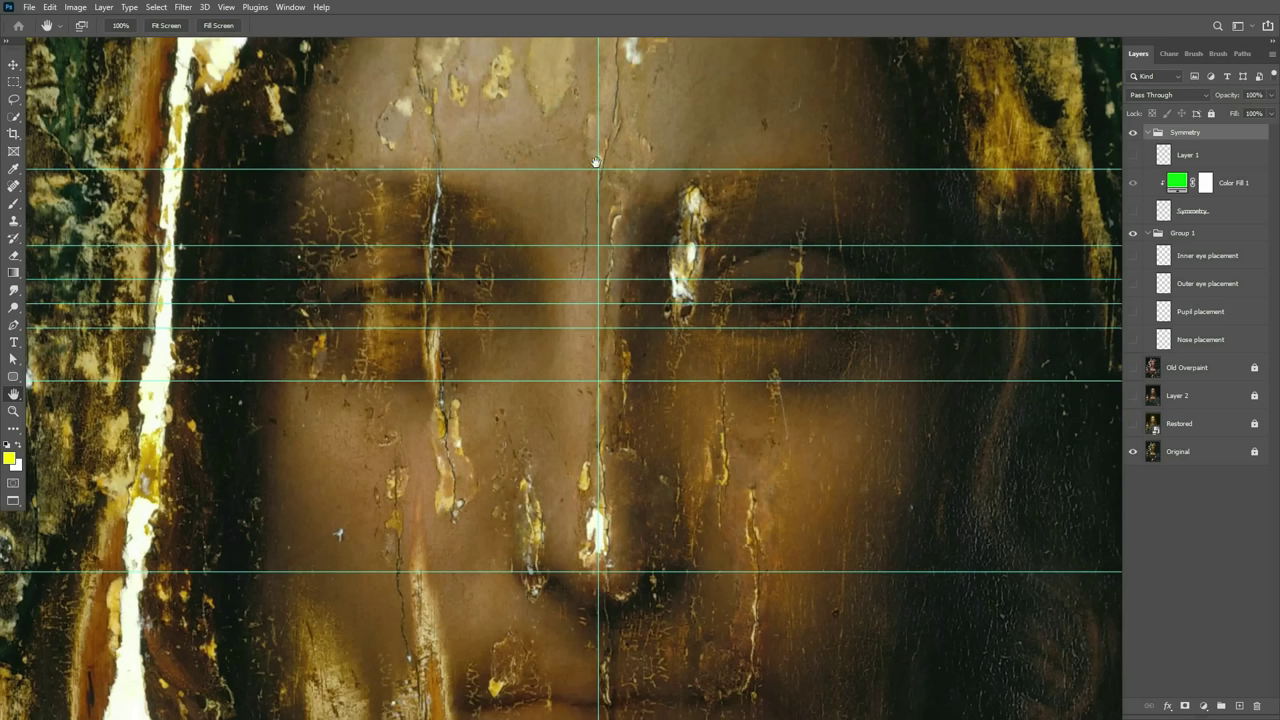
Show the Nose placement, Pupil placement and Outer eye placement overlays on the original face.
left_click(1133, 341)
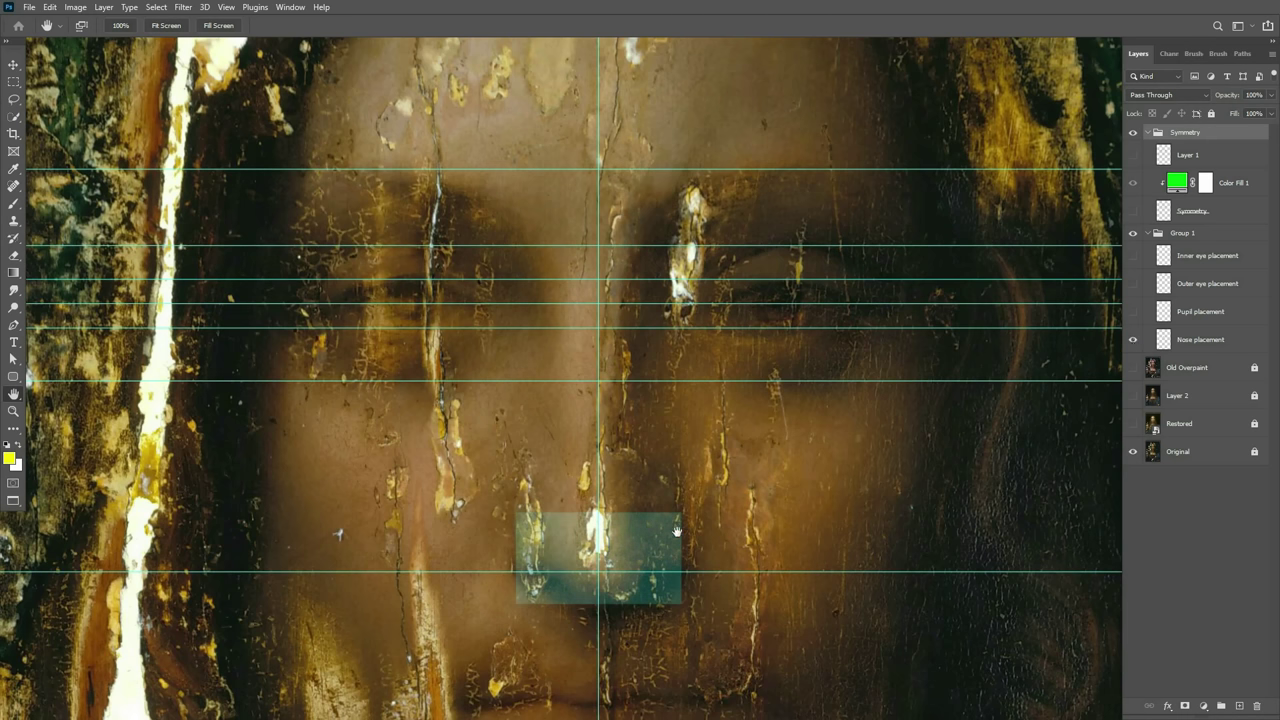
left_click(1133, 312)
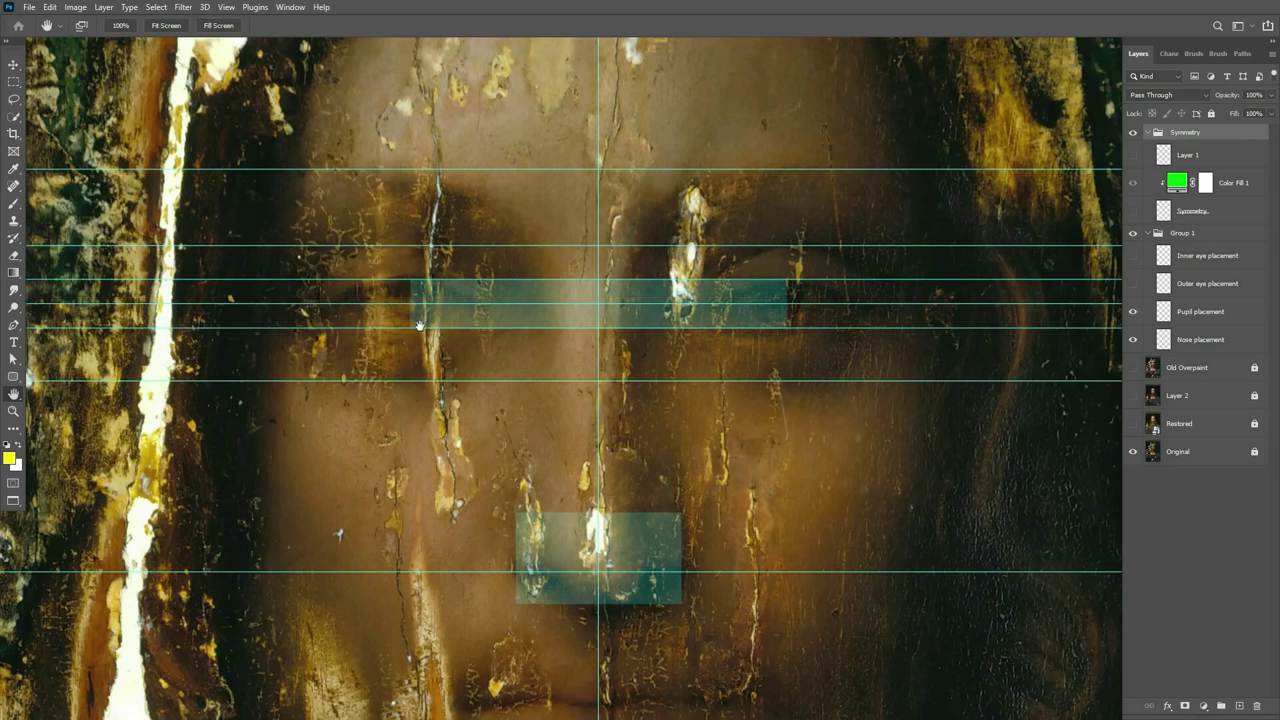
scroll(786, 300, "up", 1)
key("ctrl+comma")
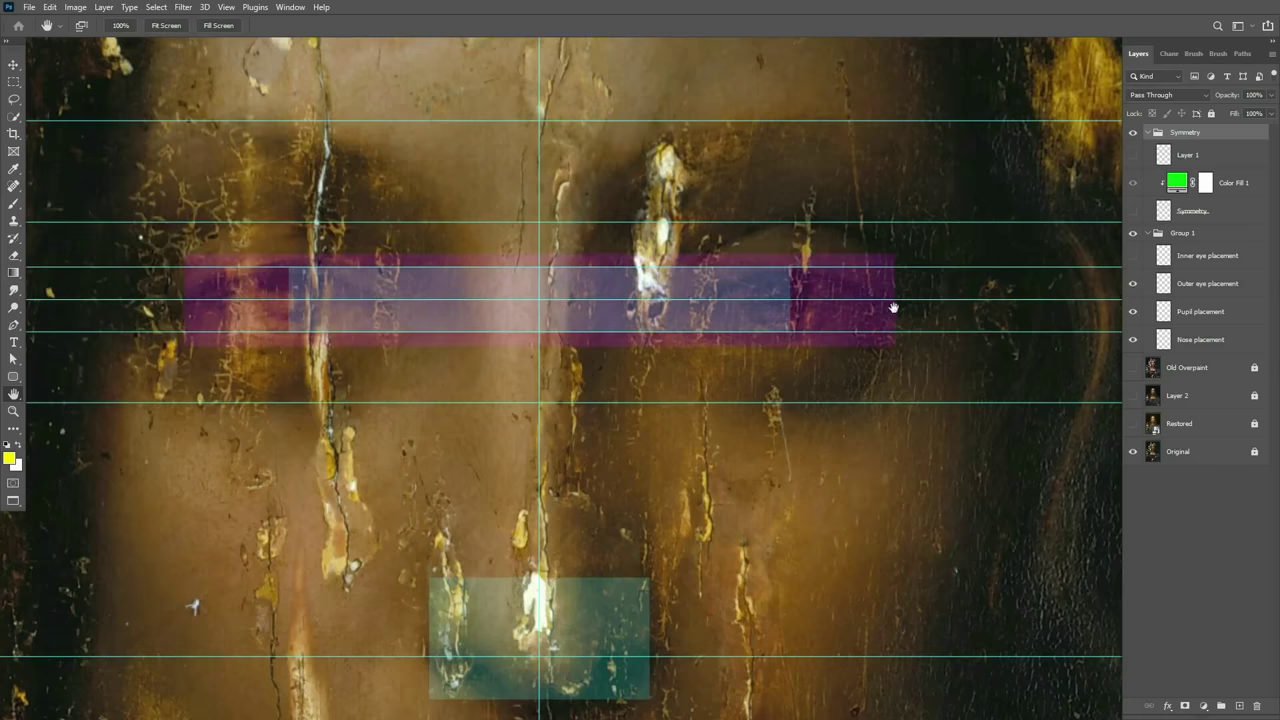
Replace the pupil and outer eye overlays with Inner eye placement, and clear it and the nose overlay after checking it.
left_click(1133, 283)
left_click(1133, 311)
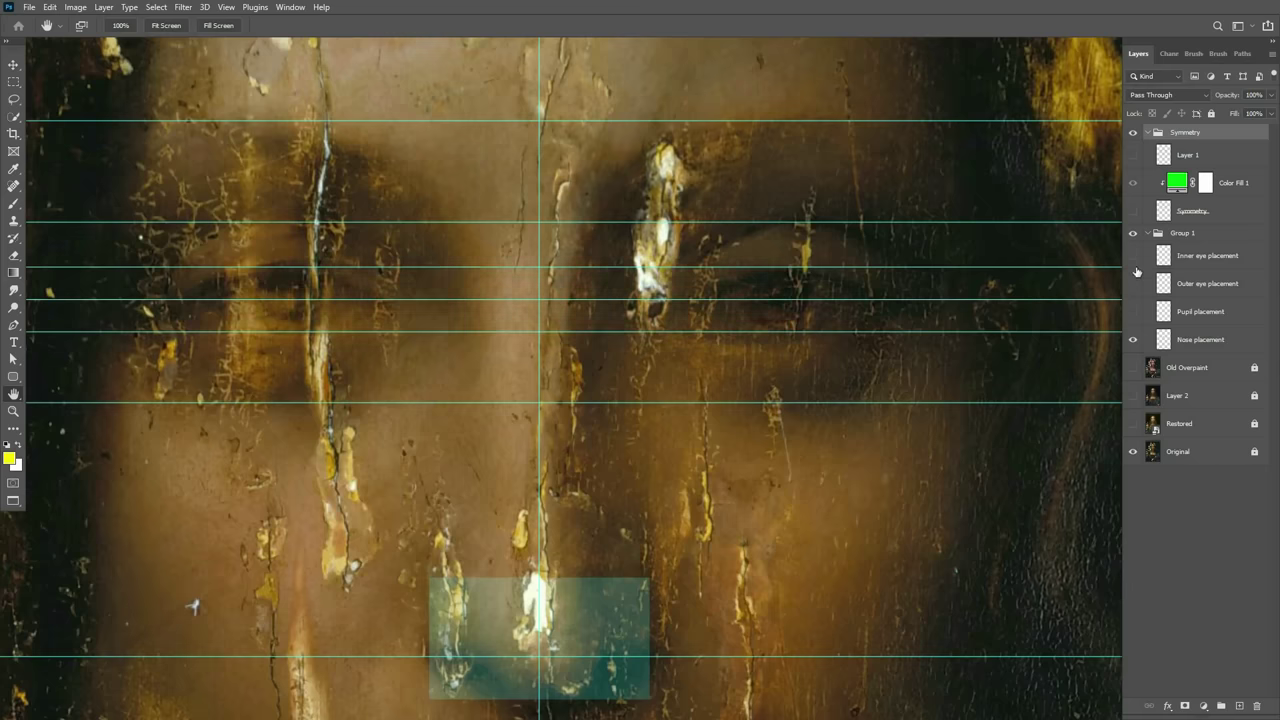
left_click(1132, 256)
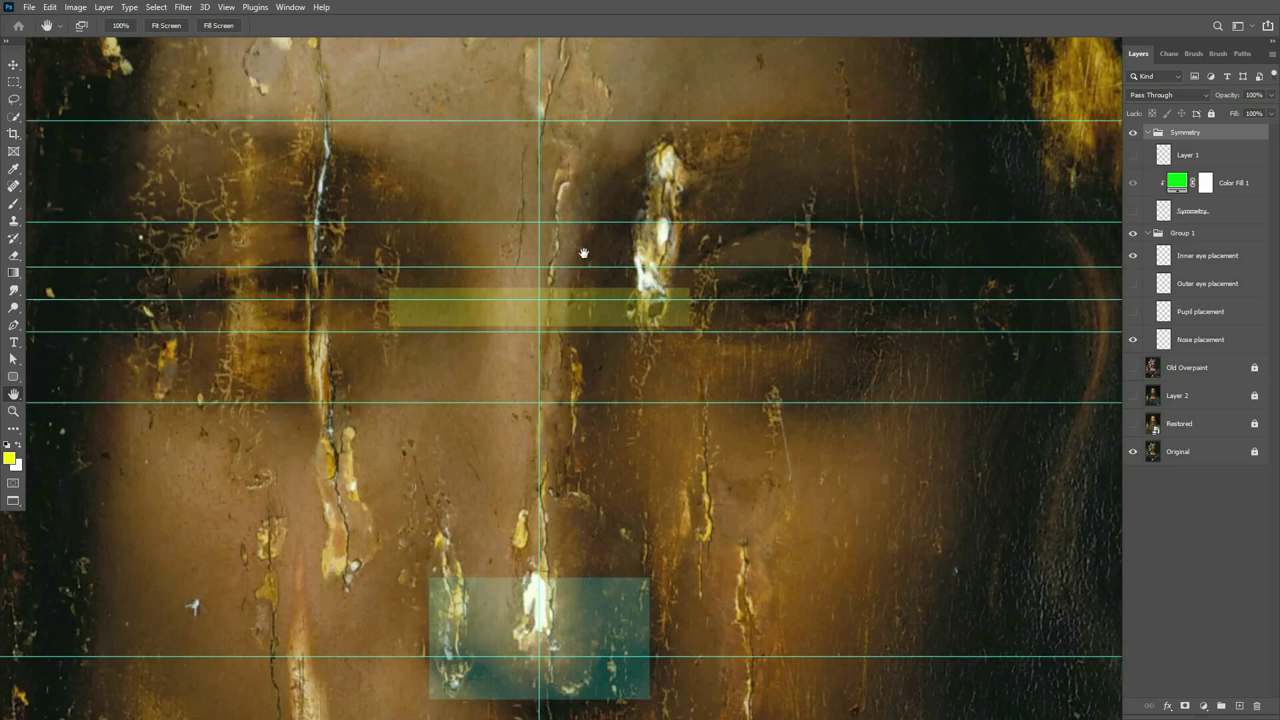
scroll(582, 251, "down", 2)
left_click(1133, 256)
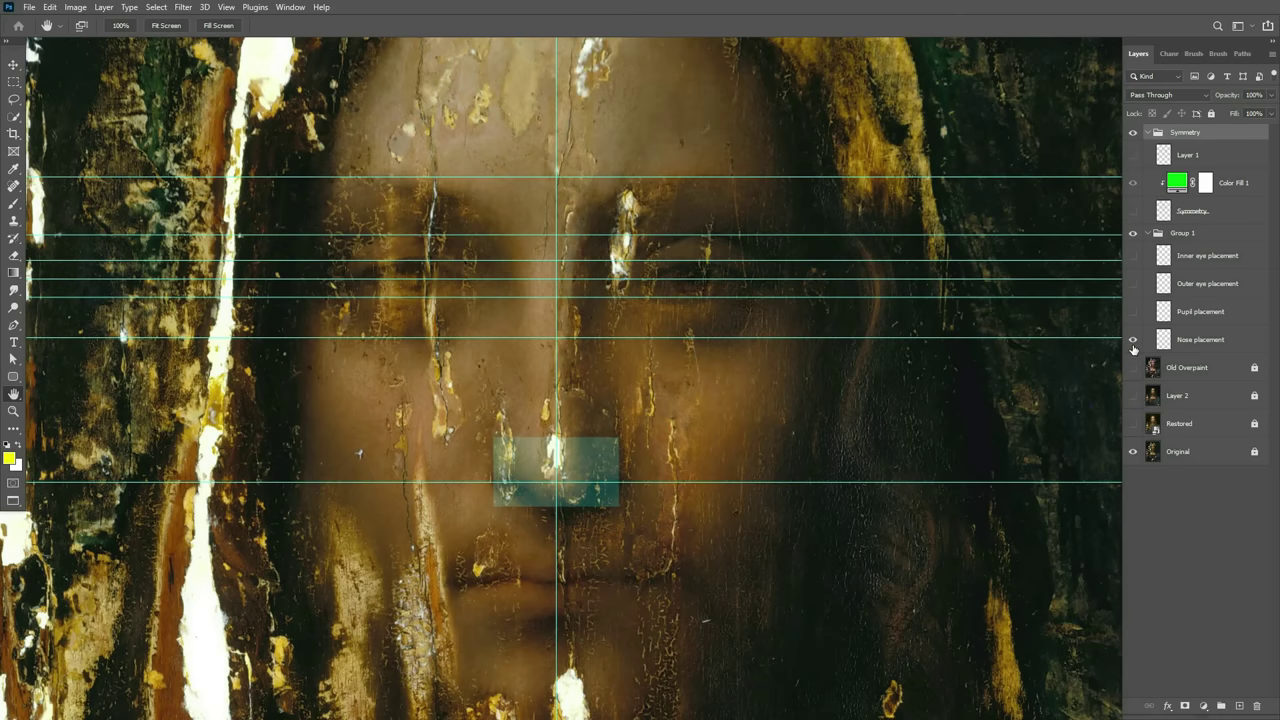
left_click(1133, 339)
View the Restored face against the guides, and inspect the original's eyes with the guides off and on.
left_click(1133, 424)
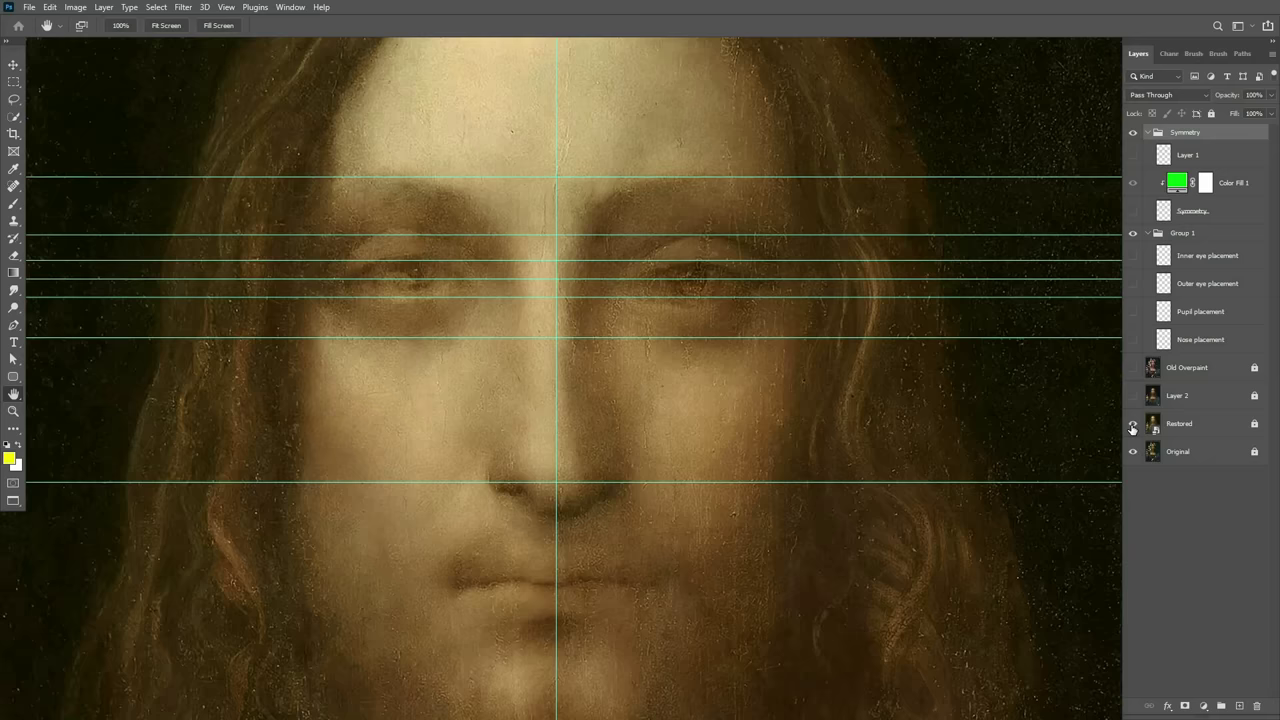
scroll(406, 243, "up", 3)
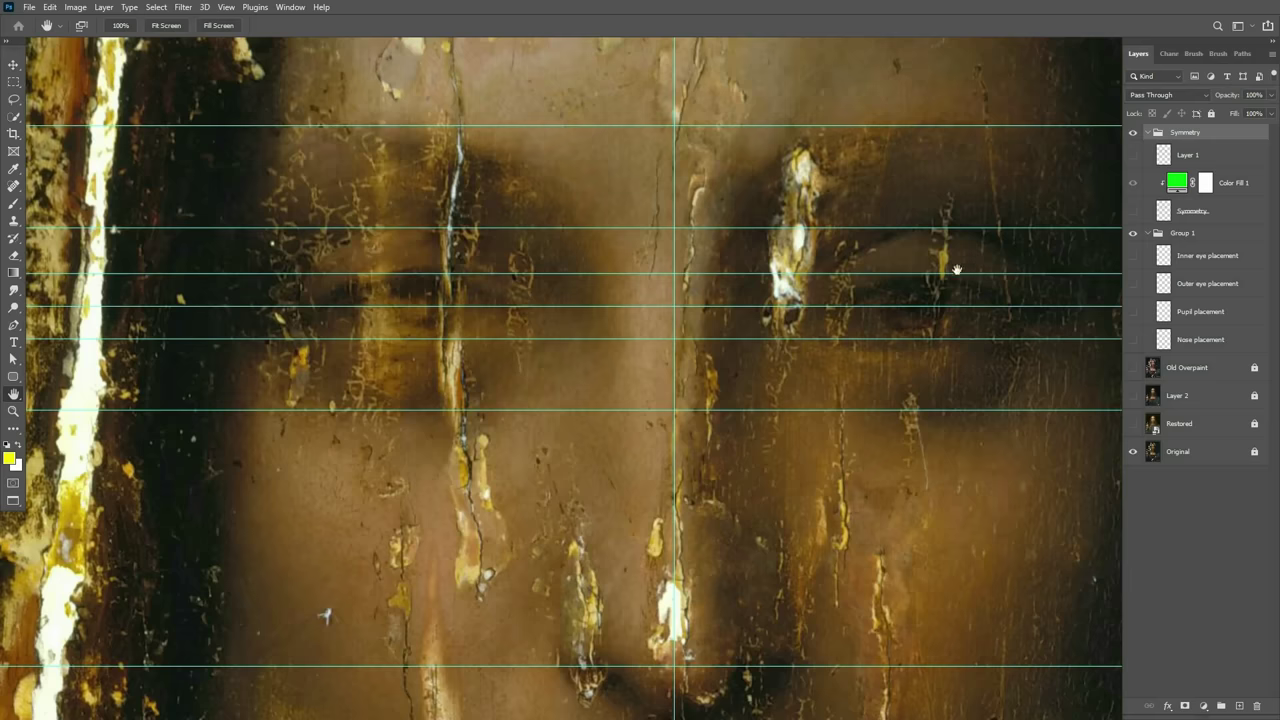
key("ctrl+semicolon")
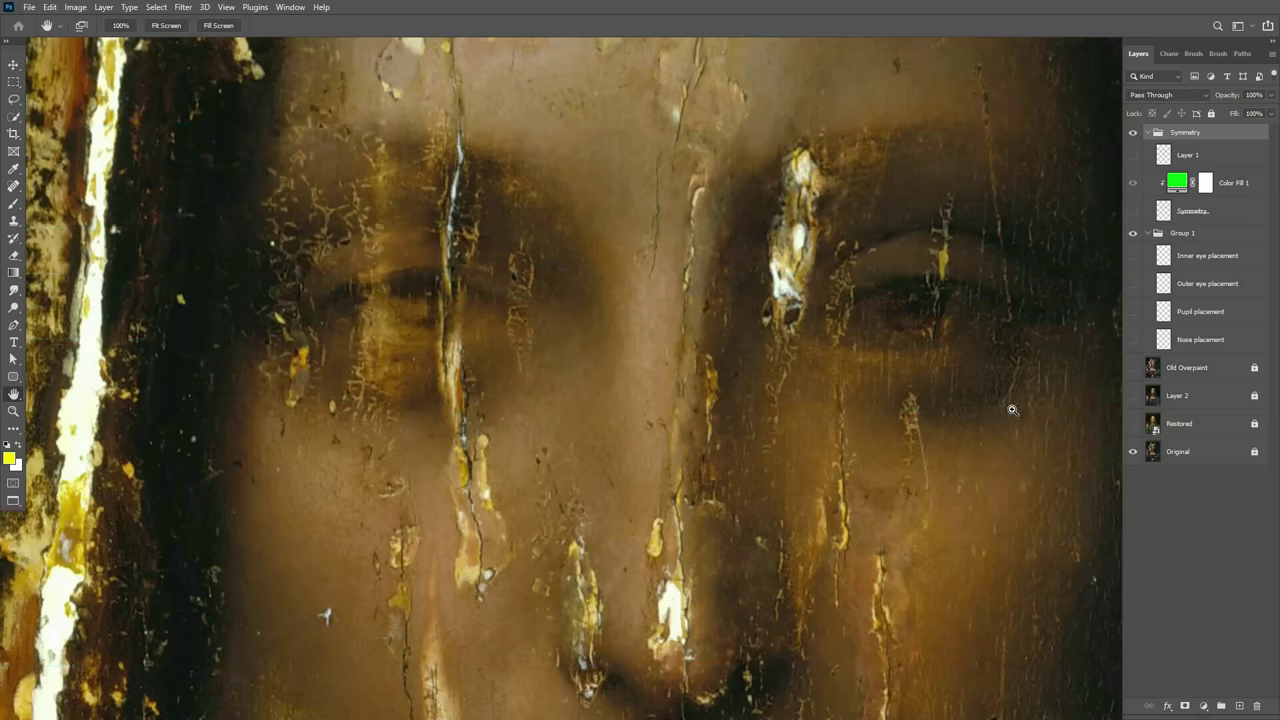
key("ctrl+semicolon")
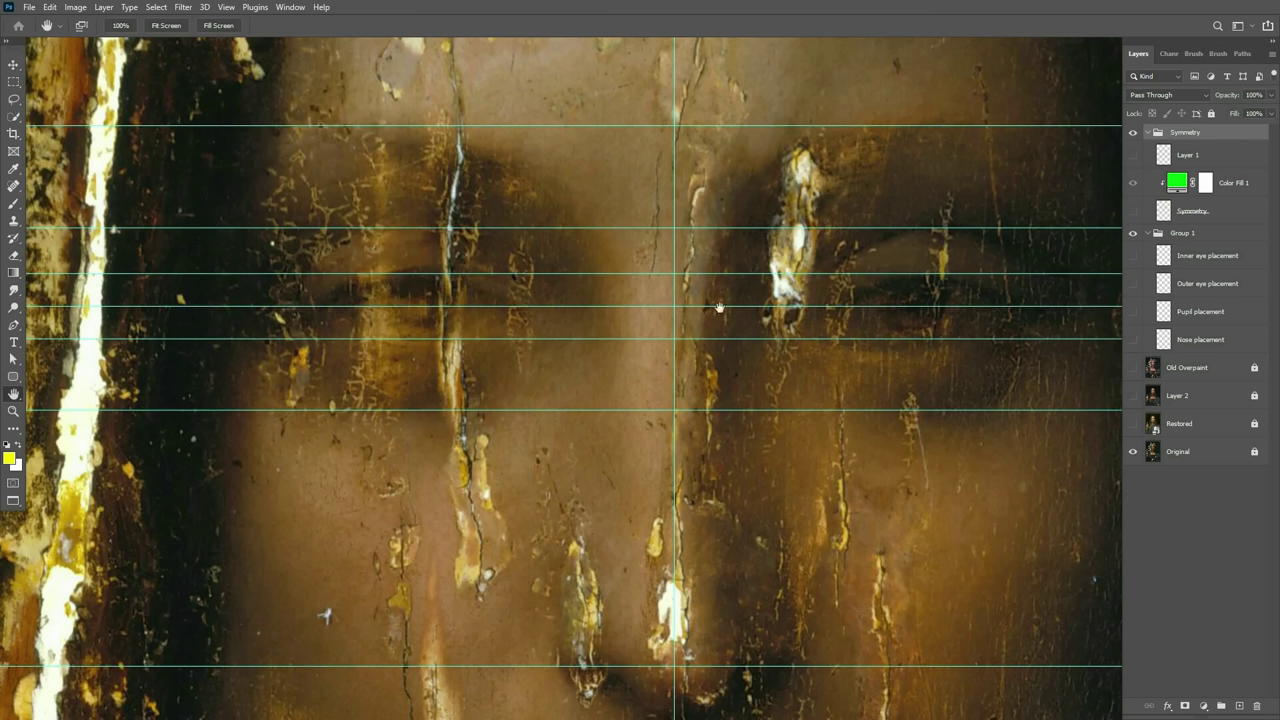
Compare the eyes in the Restored and Original layers against the guides, and view the original without guides.
left_click(1132, 423)
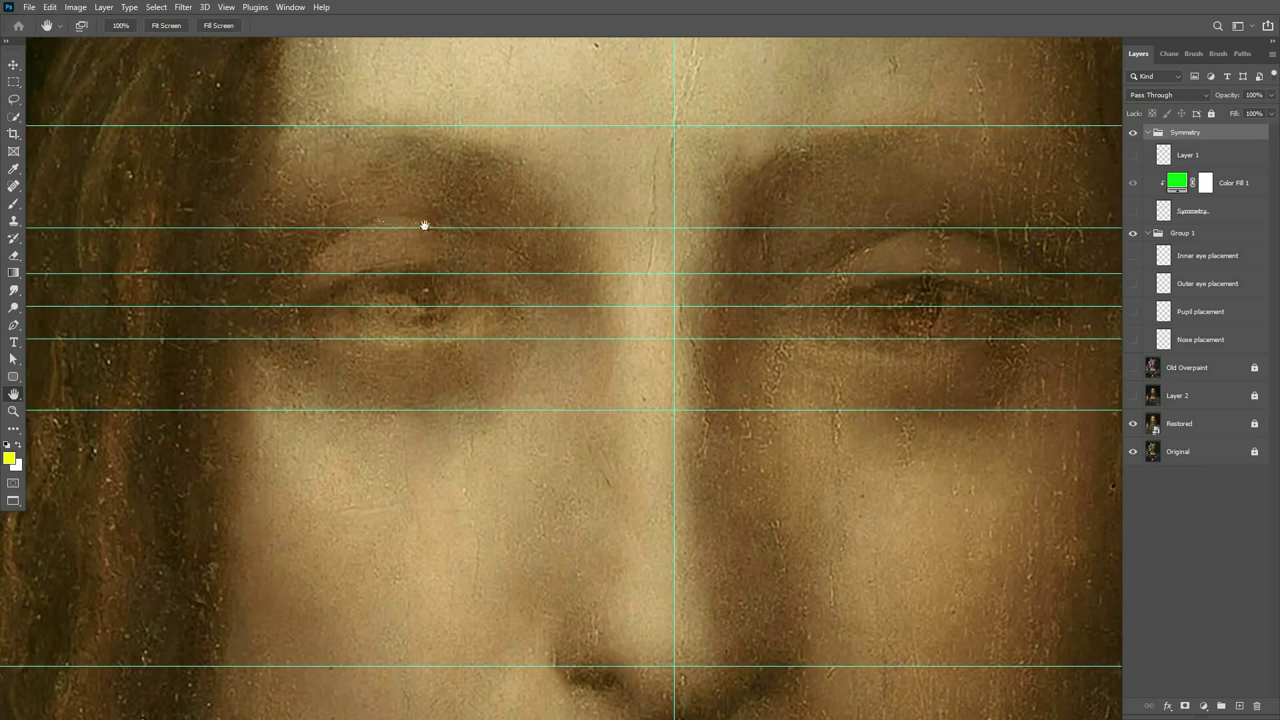
left_click(1132, 423)
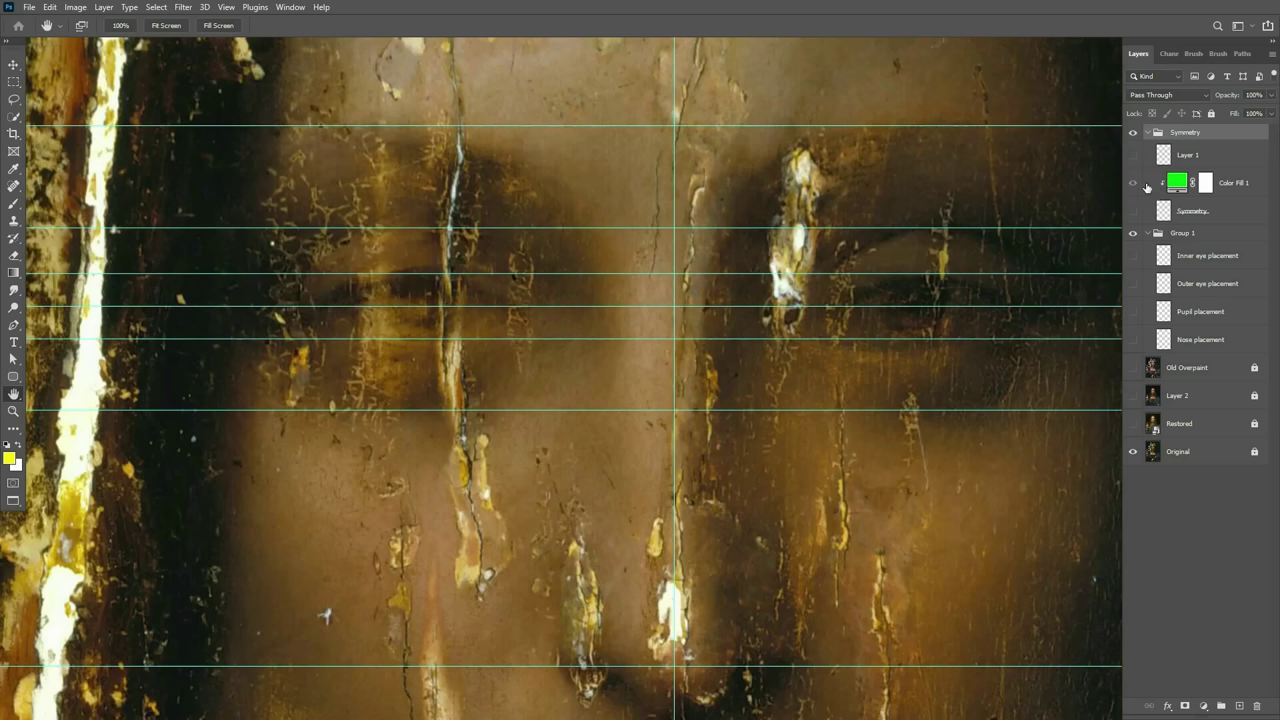
key("ctrl+semicolon")
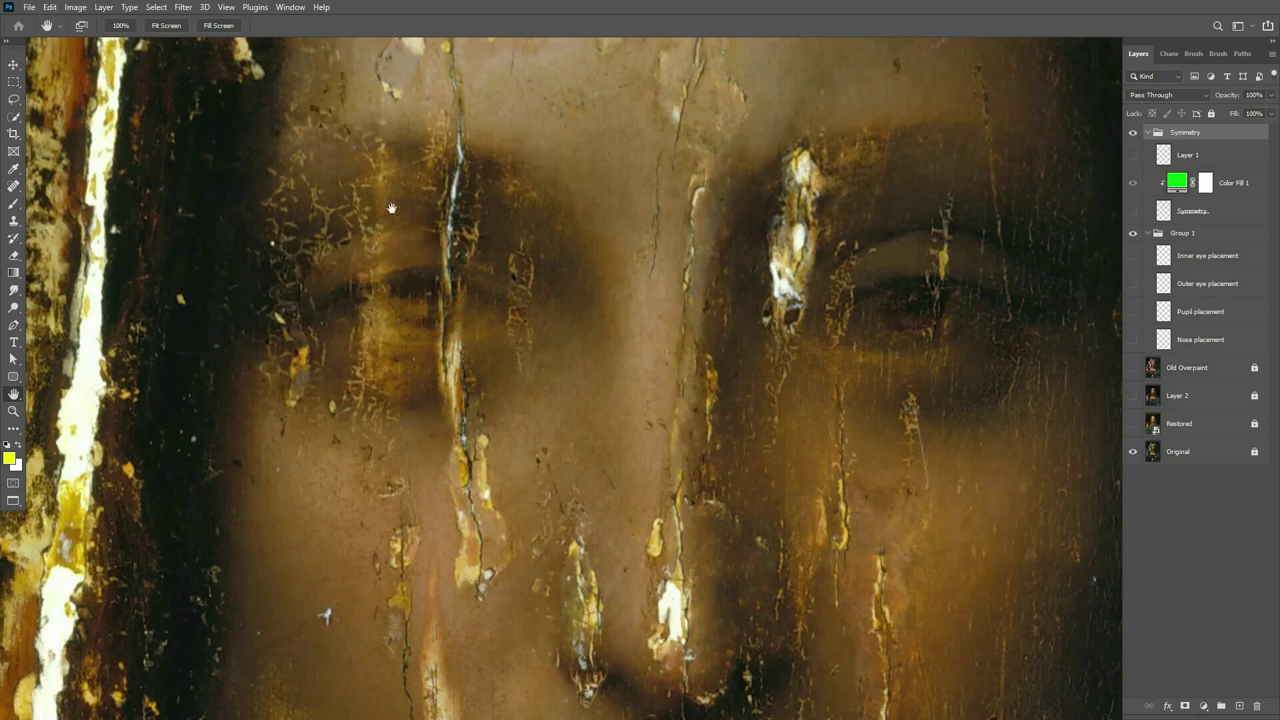
Examine the green Symmetry drawing over the original's eyes, and check the Outer eye placement overlay against the guides.
scroll(486, 166, "down", 2)
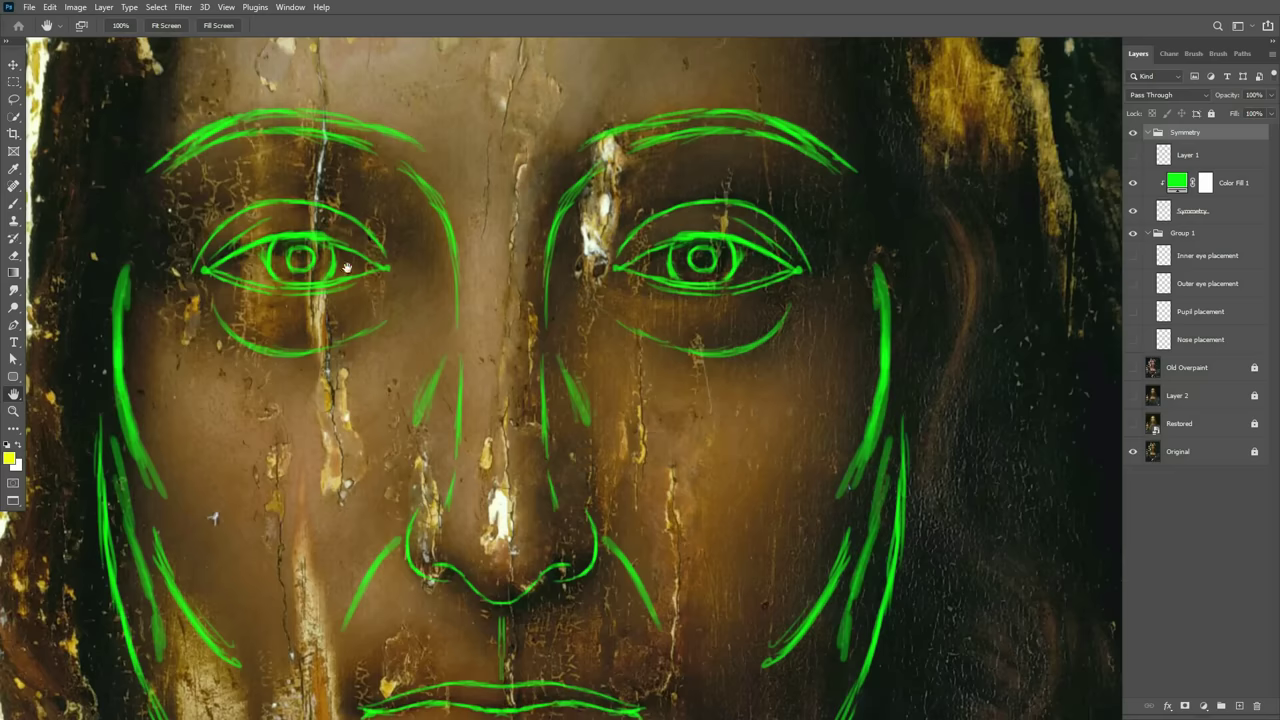
scroll(258, 195, "up", 3)
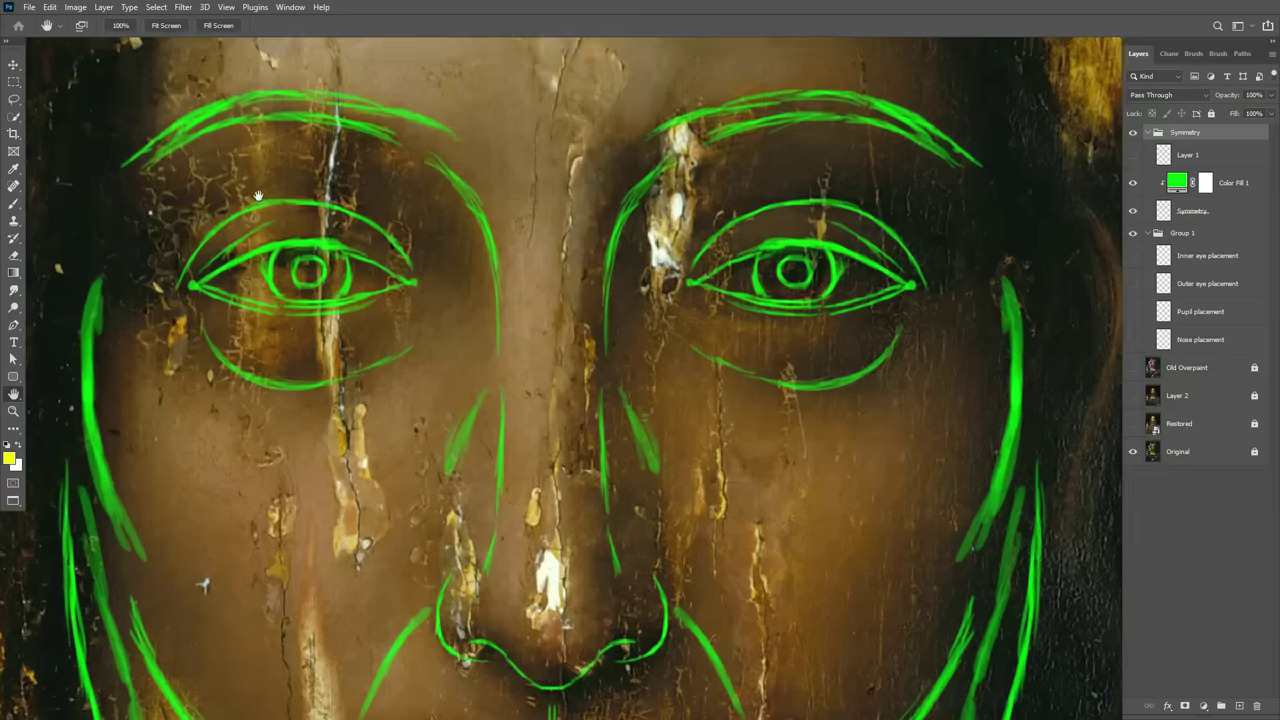
scroll(270, 200, "up", 2)
scroll(285, 205, "down", 3)
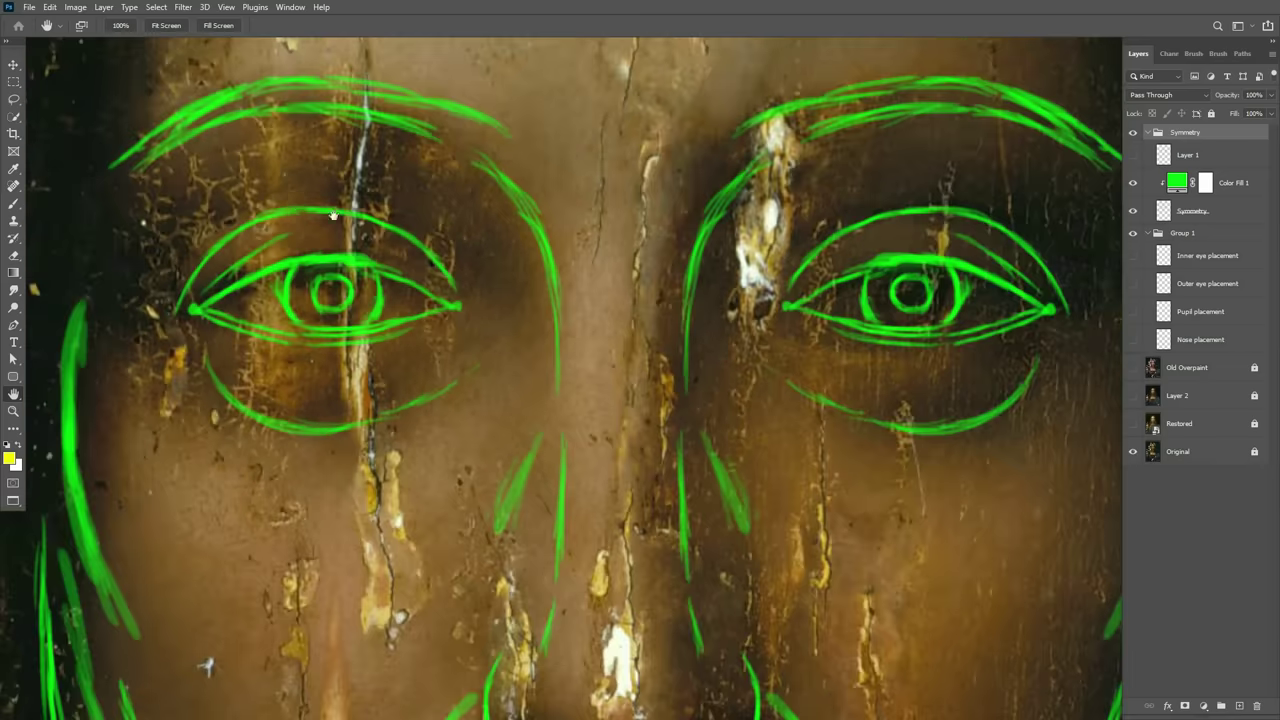
key("ctrl+semicolon")
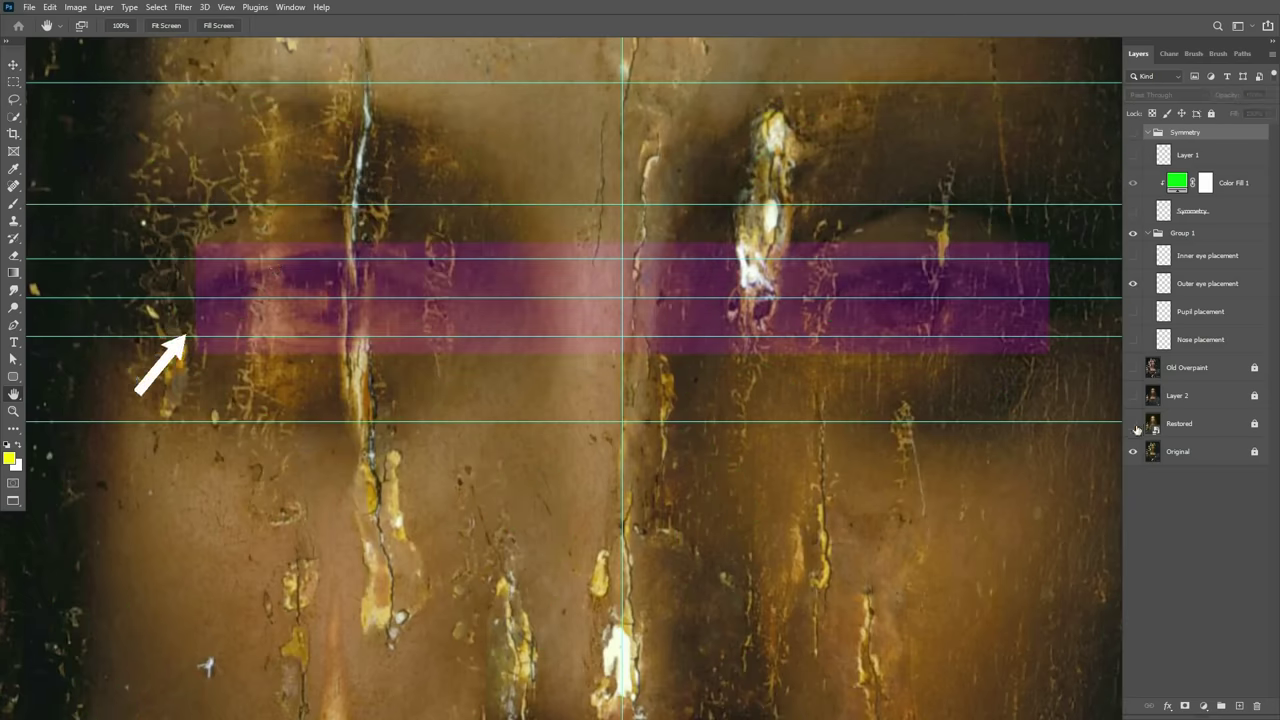
Overlay the green Symmetry drawing on the Restored face, and examine the Original's nose, mouth and face outline against it.
left_click(1133, 423)
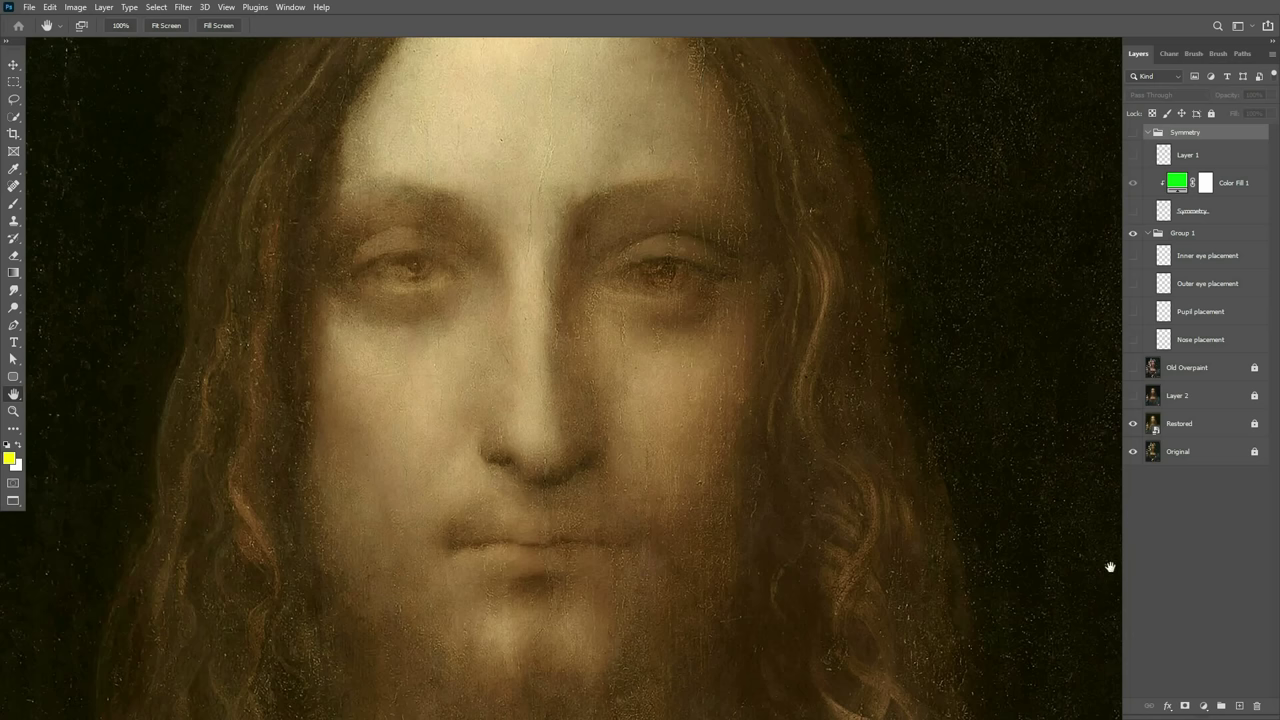
left_click(1132, 209)
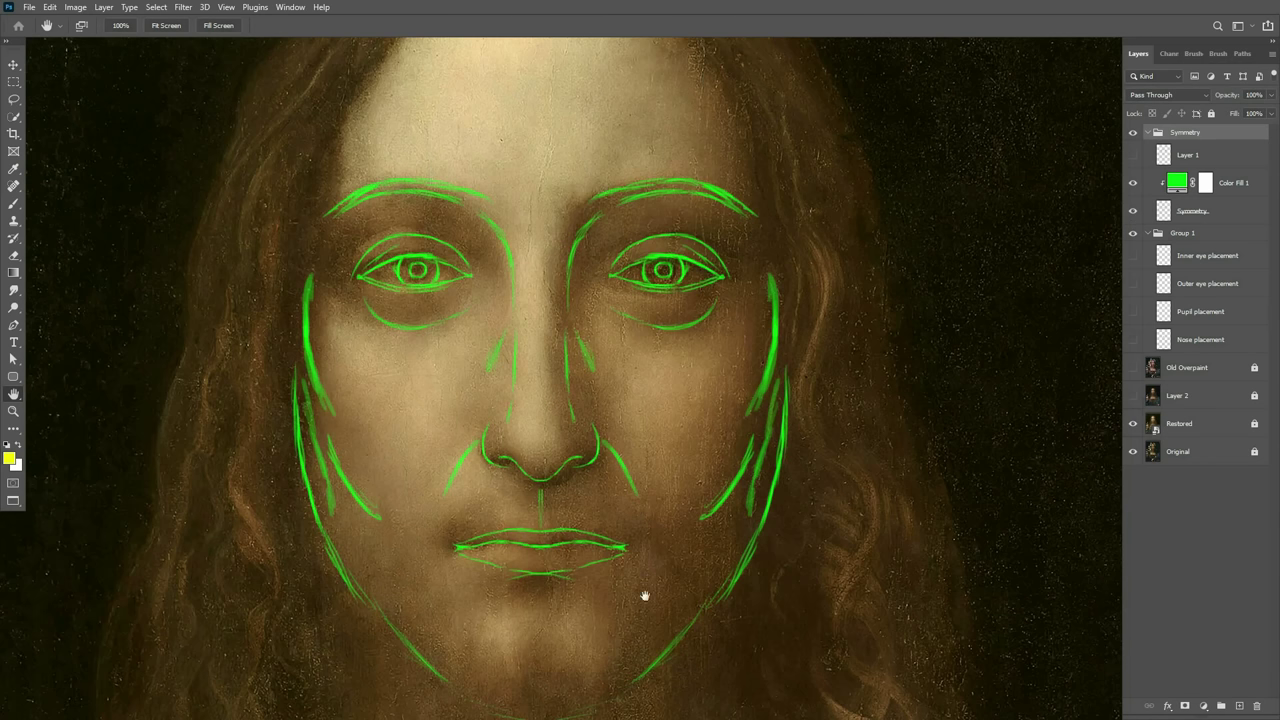
scroll(545, 475, "up", 3)
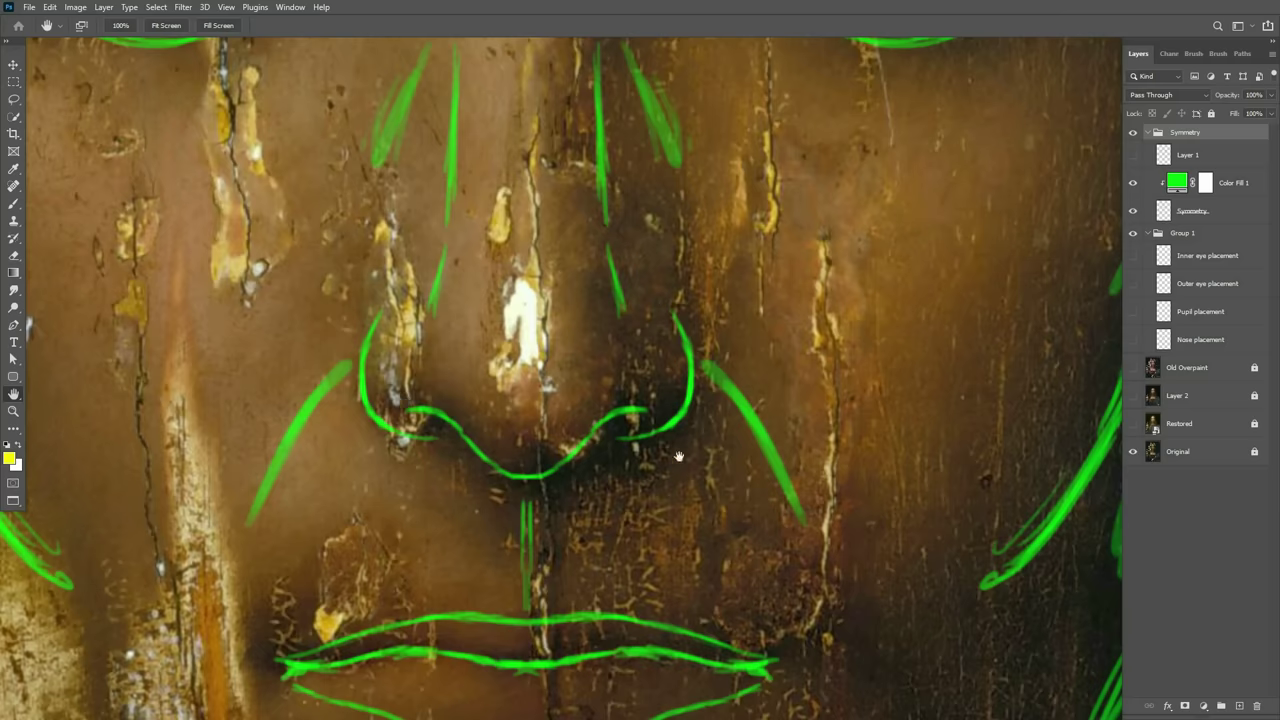
scroll(694, 414, "down", 3)
scroll(694, 414, "down", 5)
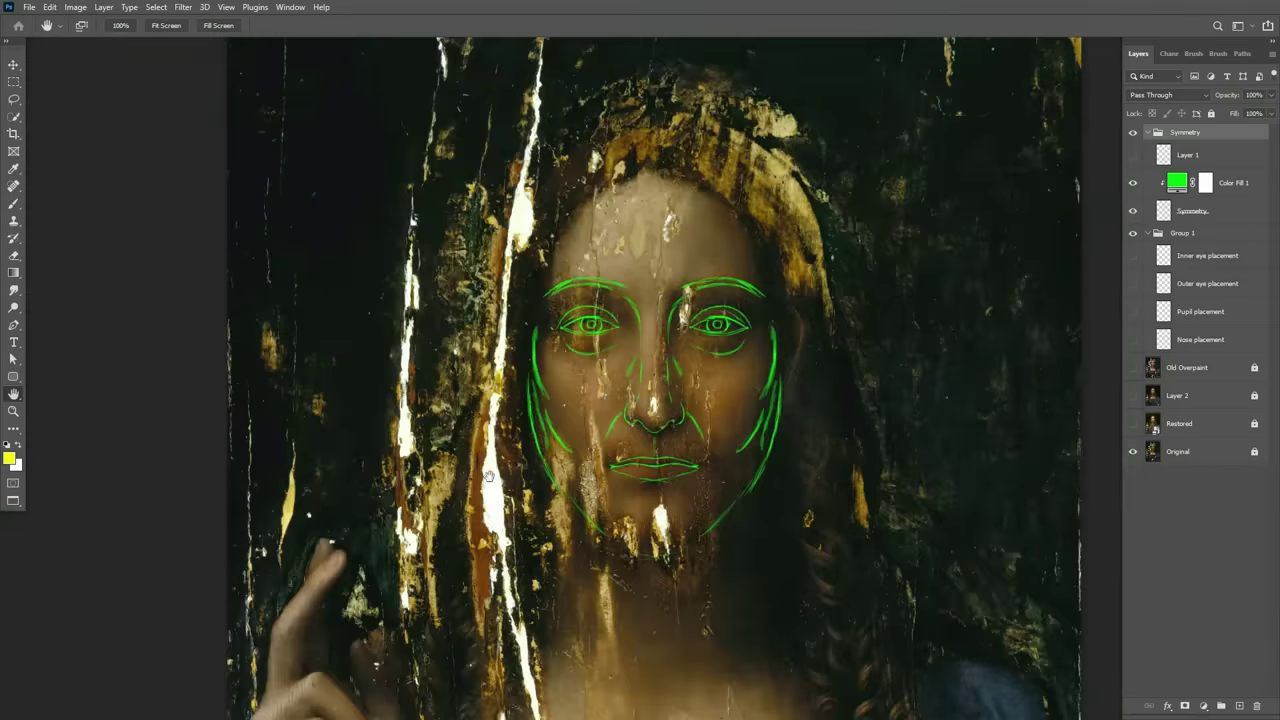
scroll(388, 560, "up", 3)
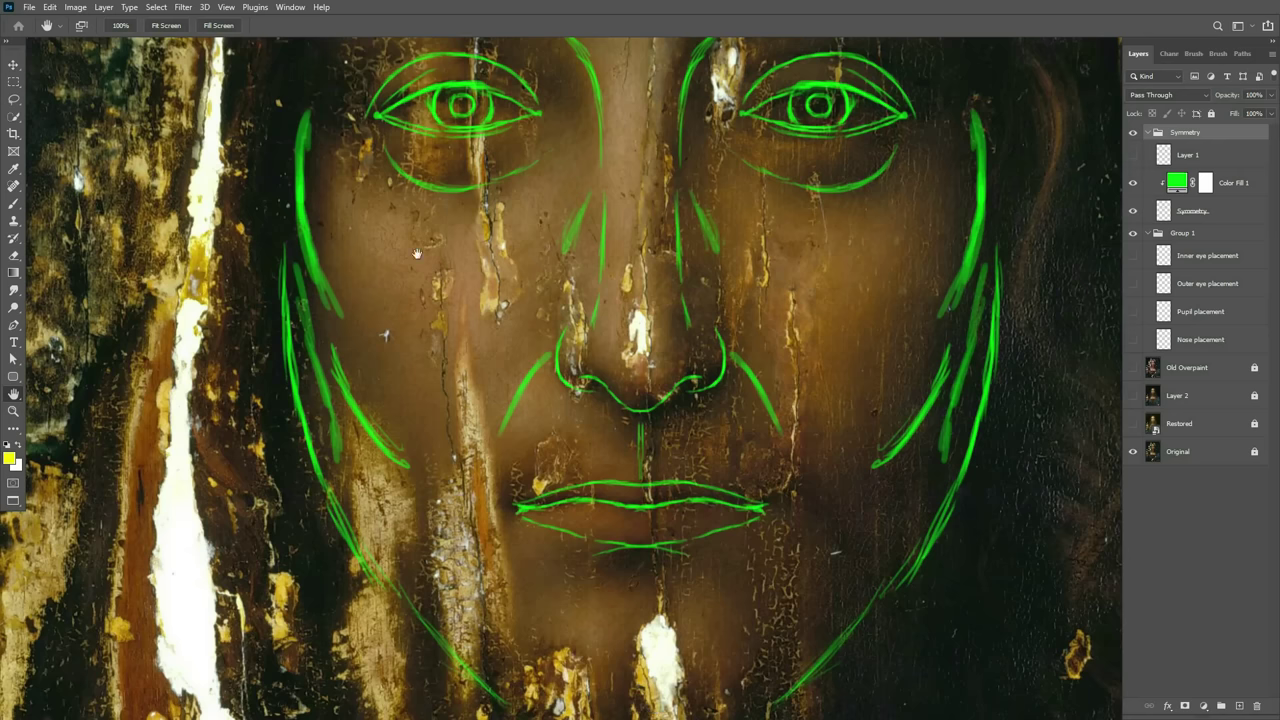
Show the Restored layer under the green Symmetry drawing and inspect its nose and mouth.
left_click(1132, 424)
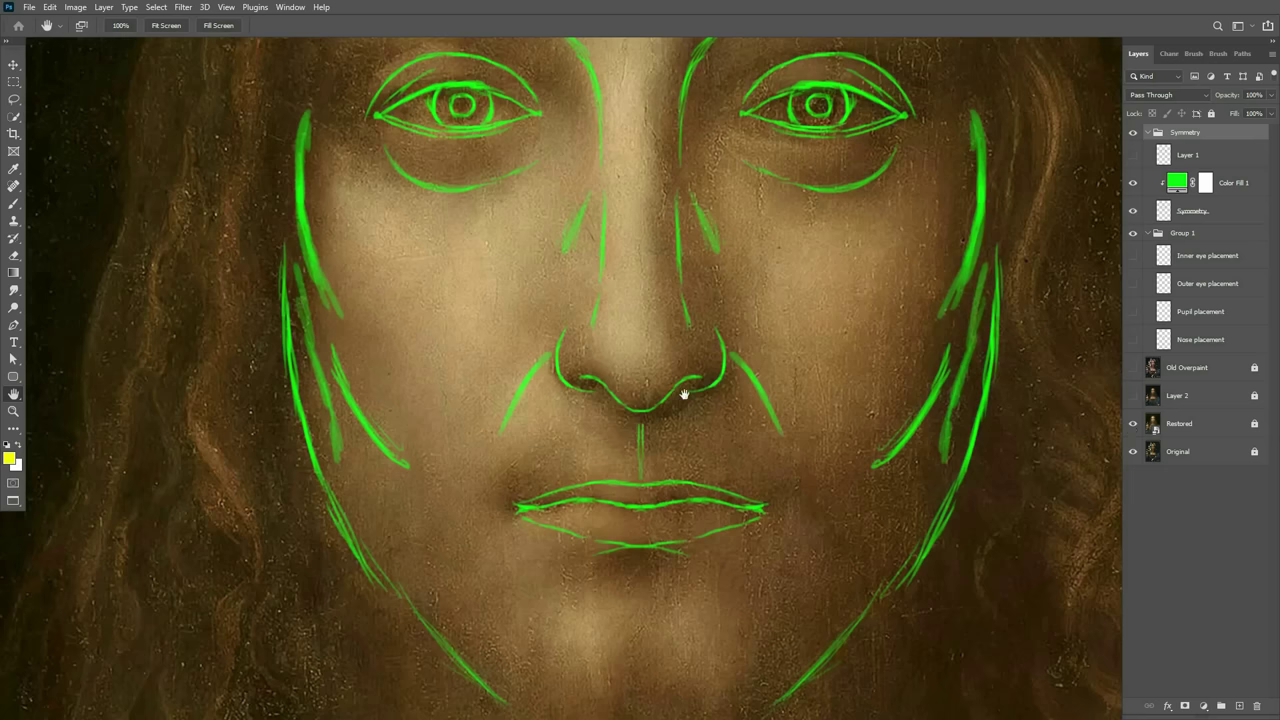
scroll(680, 394, "up", 2)
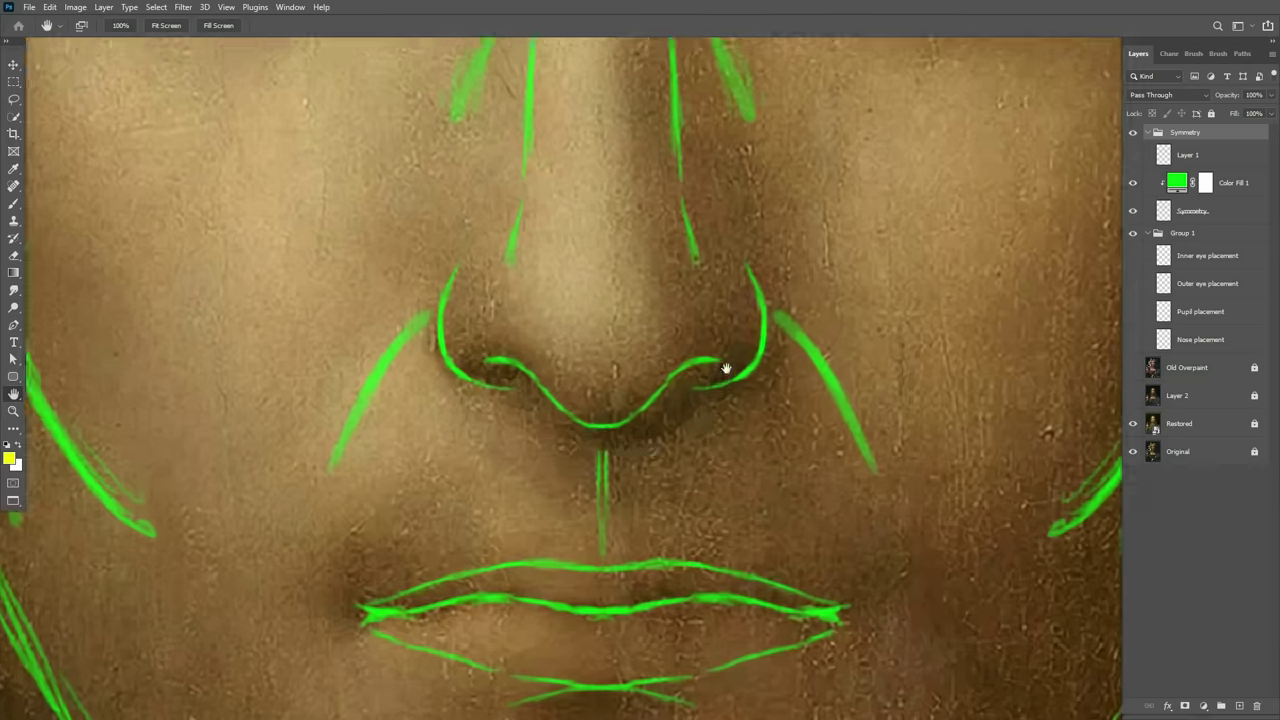
key("ctrl+comma")
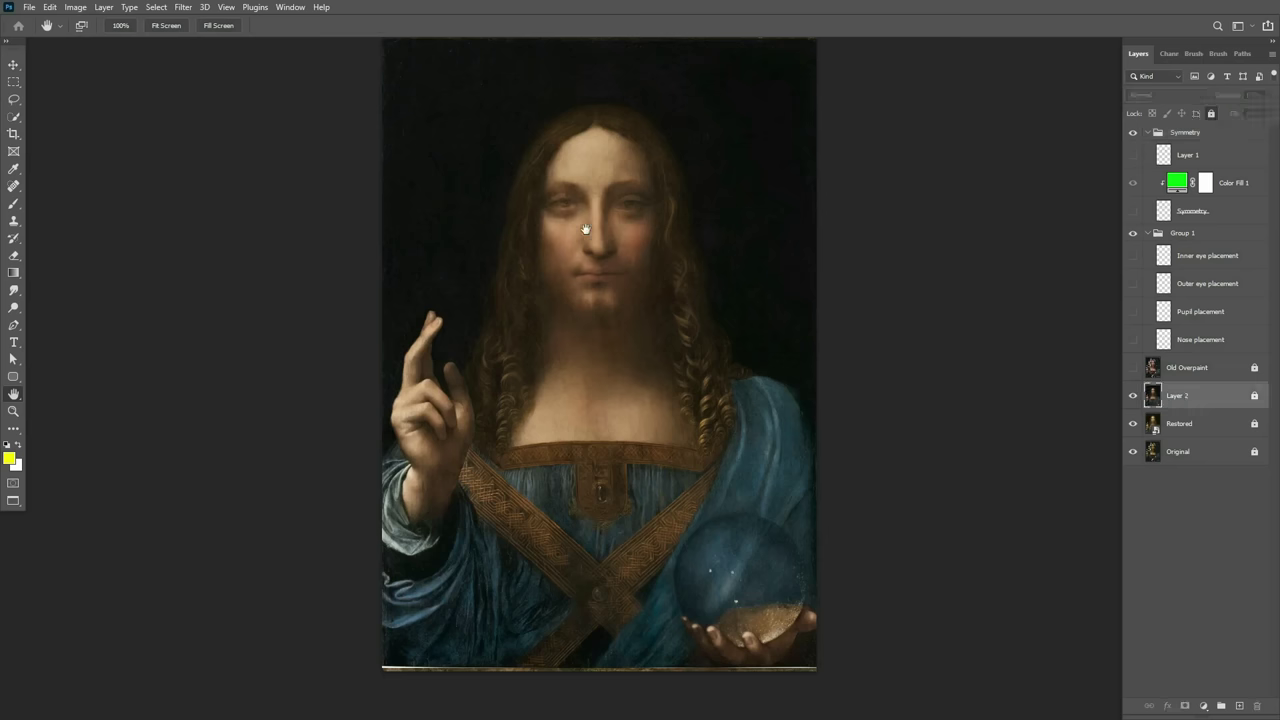
Examine the curls, chest and blue robe in Layer 2 without the Symmetry drawing, toggling the layer's visibility.
scroll(787, 443, "up", 2)
scroll(787, 443, "up", 2)
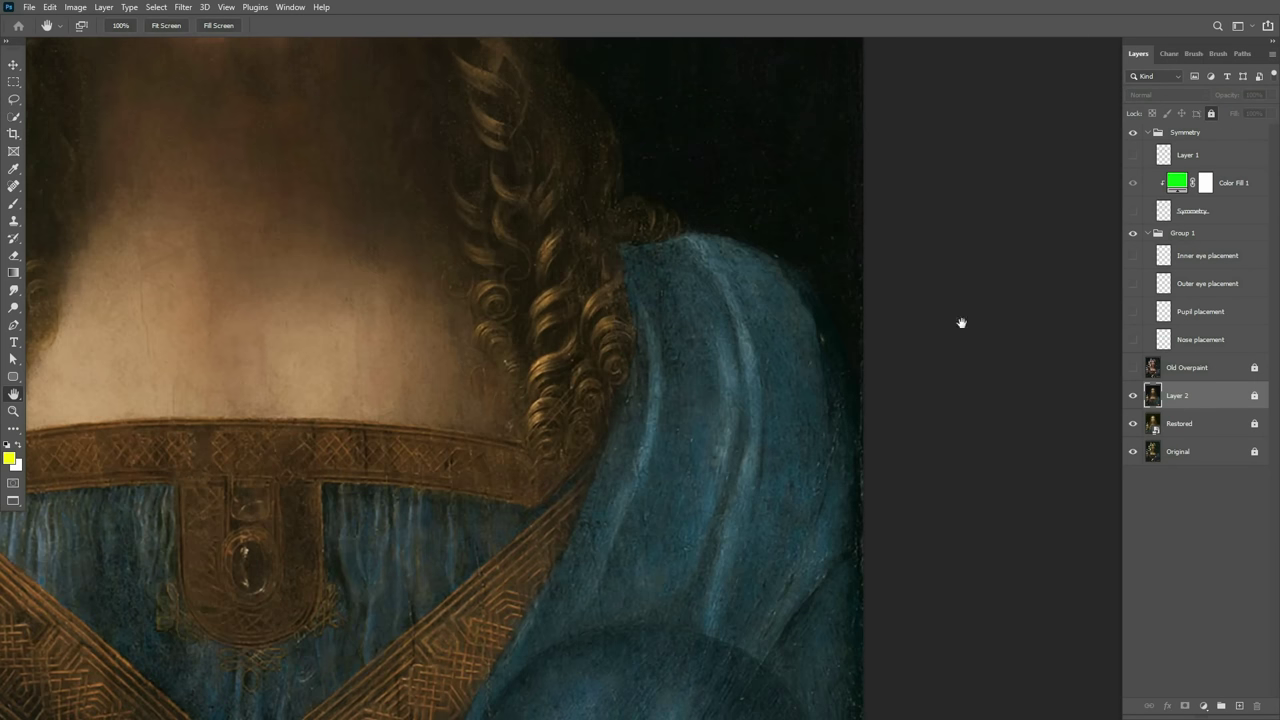
left_click(1134, 397)
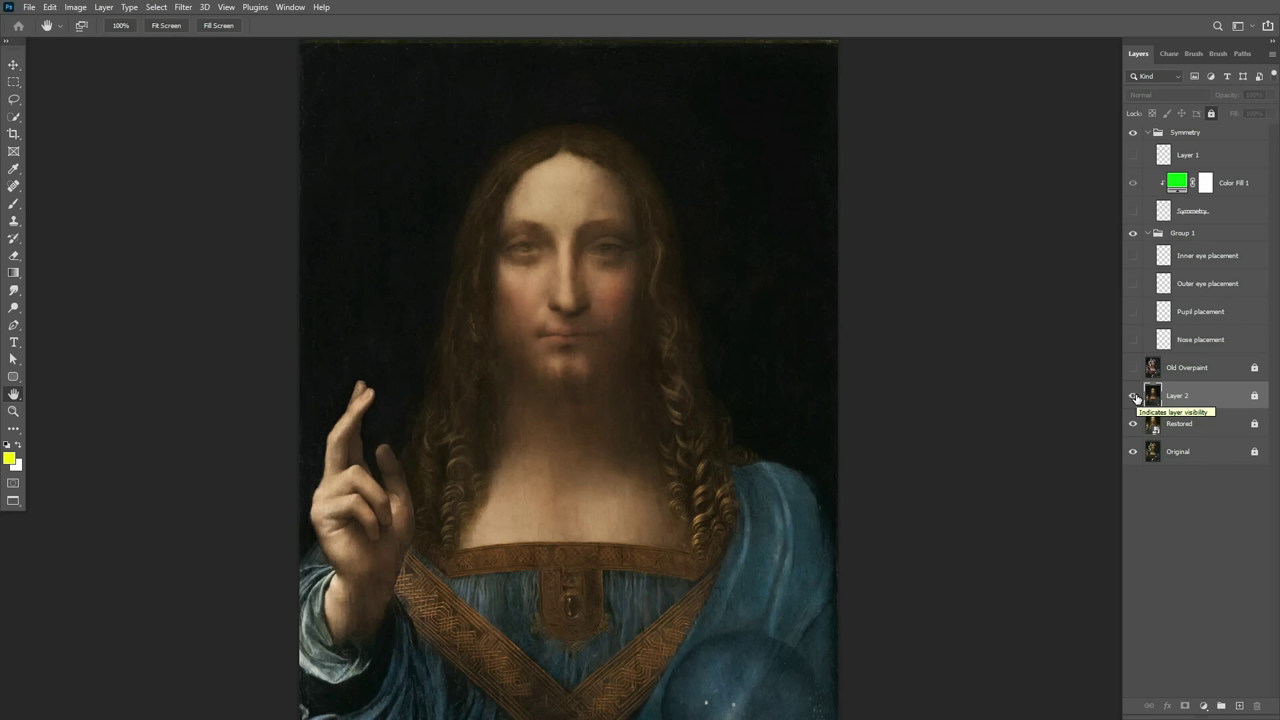
Hide Layer 2 and Restored to inspect the Original's face, and compare it with the Restored version.
left_click_drag(1133, 396, 1133, 424)
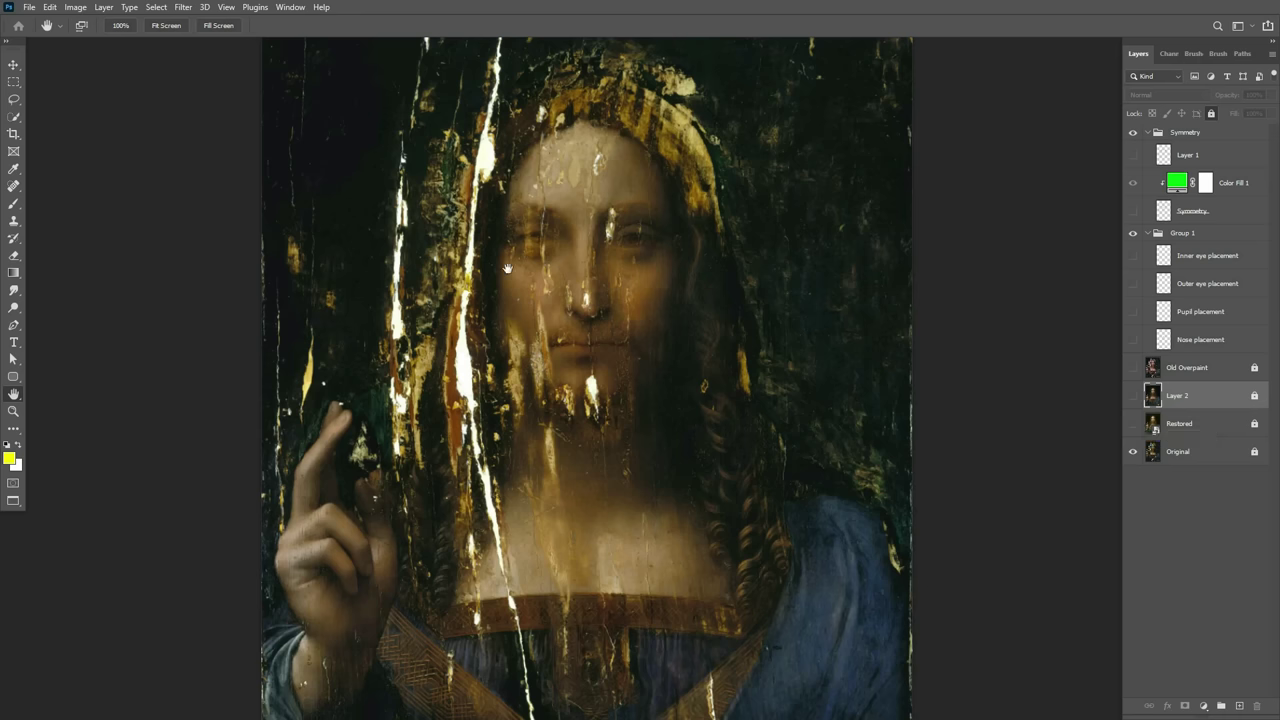
scroll(502, 296, "up", 3)
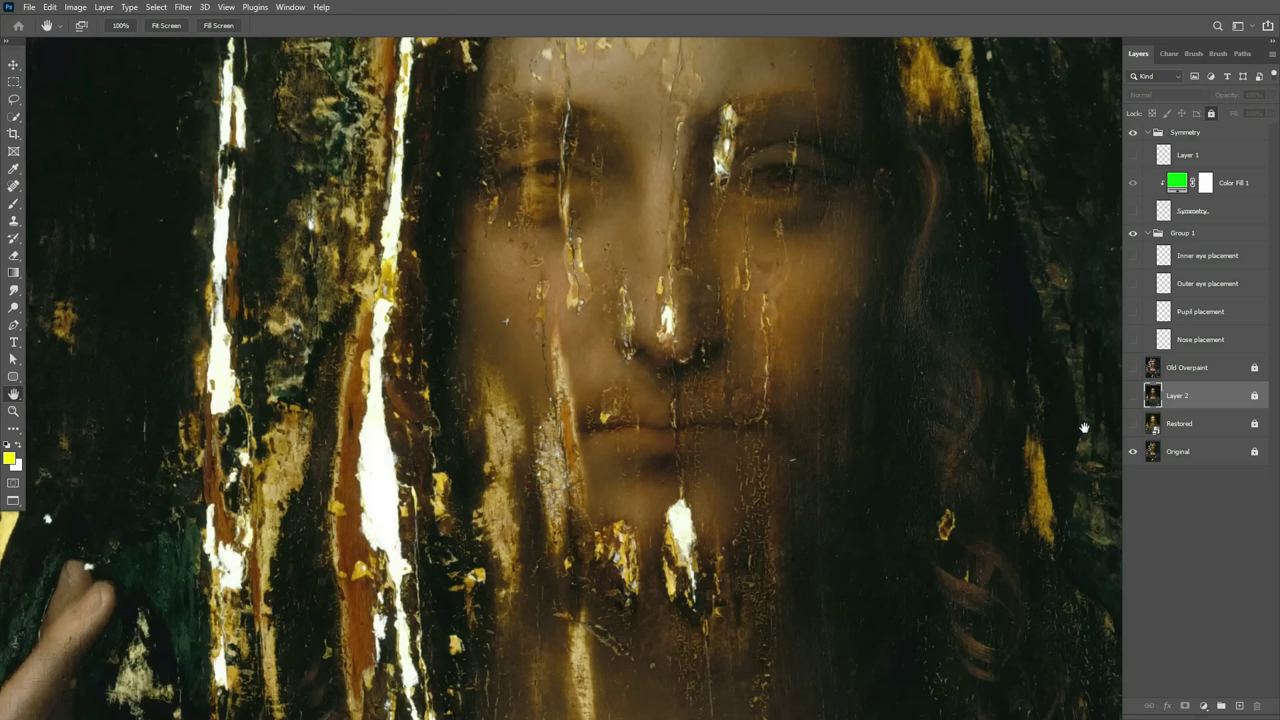
left_click(1133, 424)
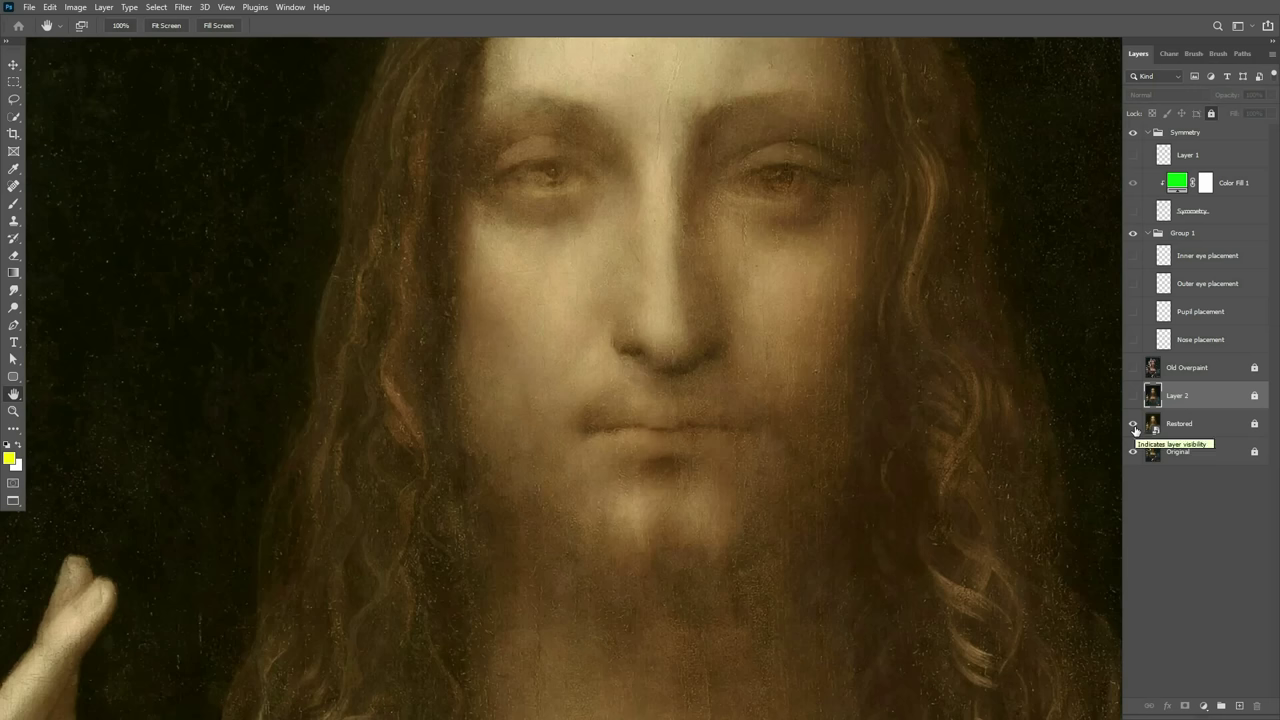
left_click(1132, 396)
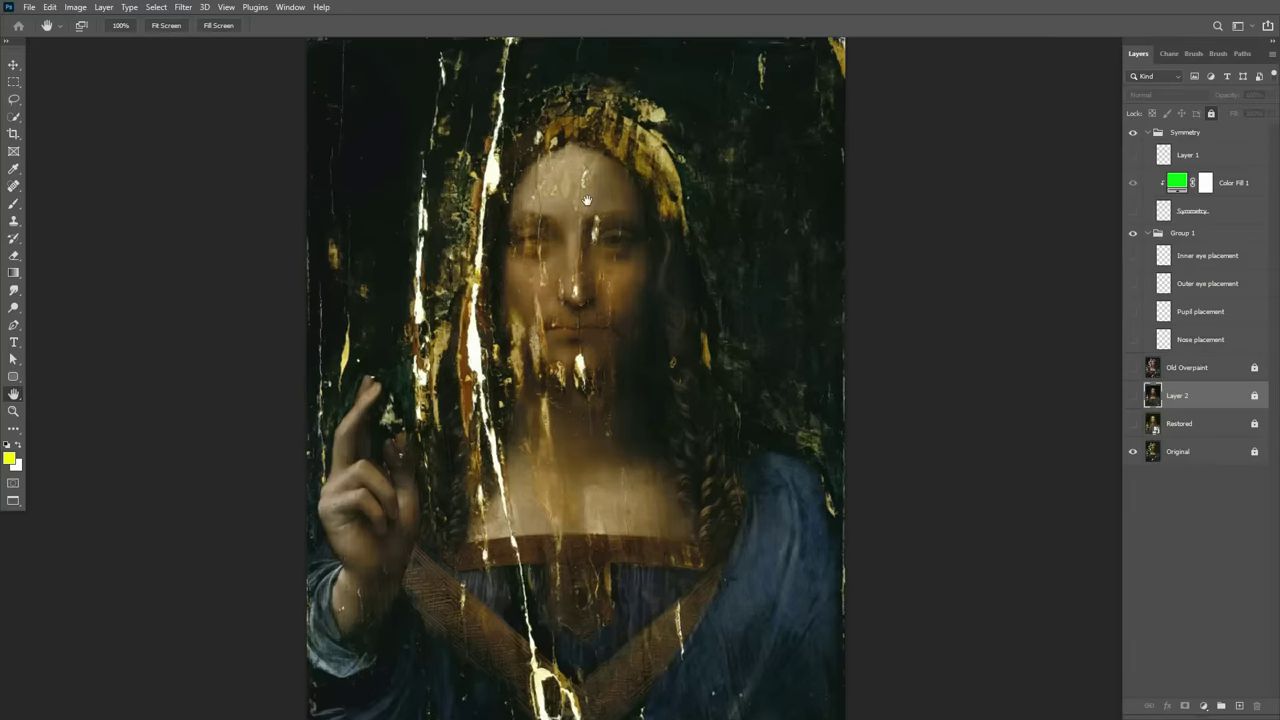
Compare the whole figure in the Original with the Restored layer and Layer 2 by switching their visibility.
scroll(571, 222, "up", 2)
scroll(571, 222, "down", 2)
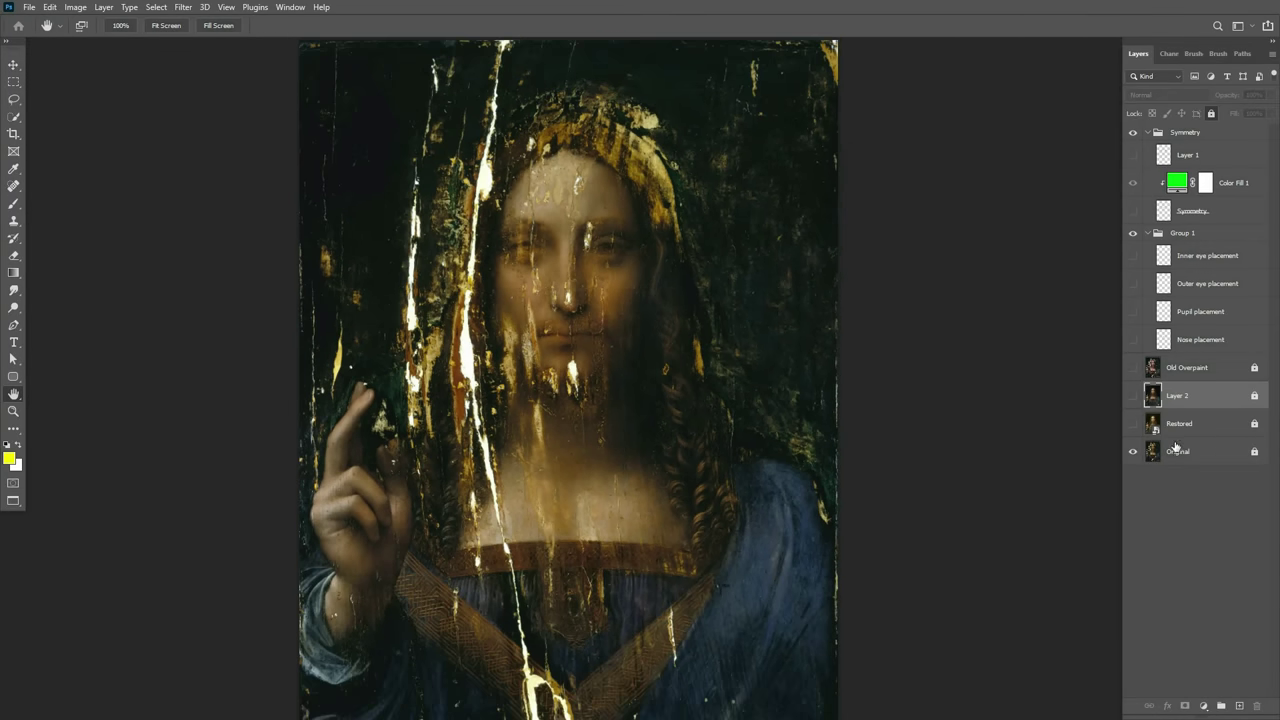
left_click(1133, 423)
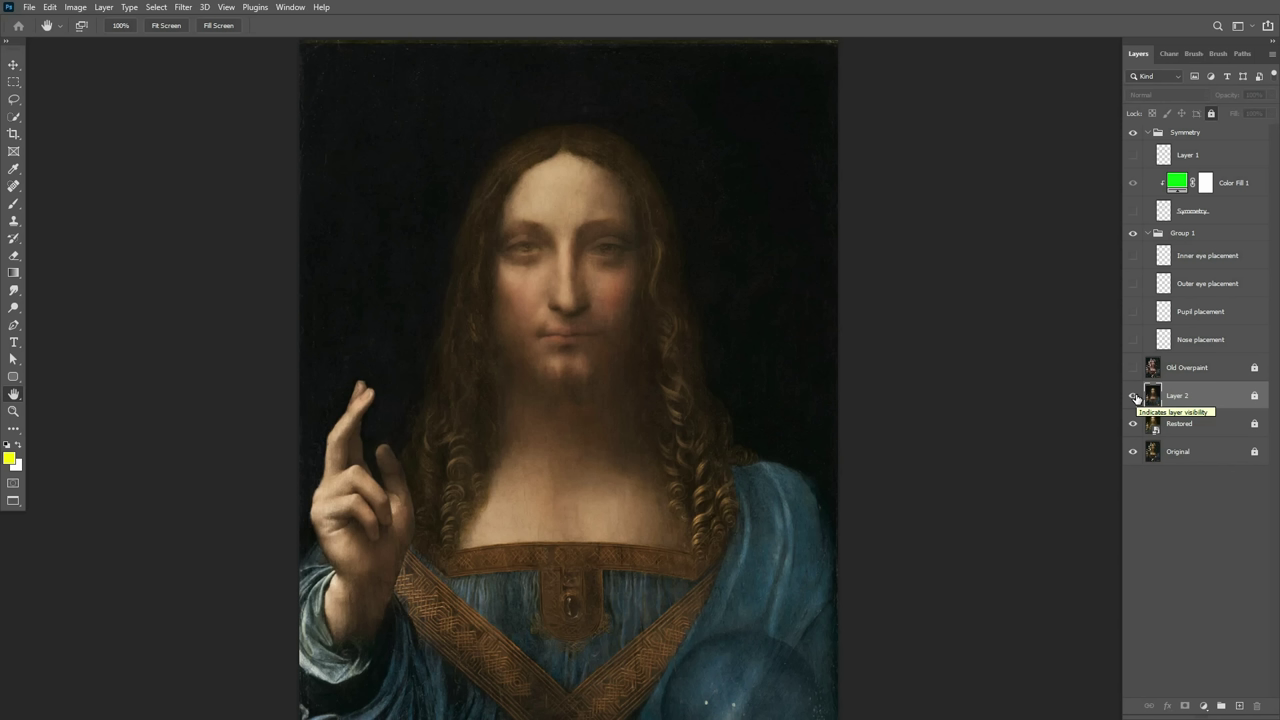
left_click(1133, 423)
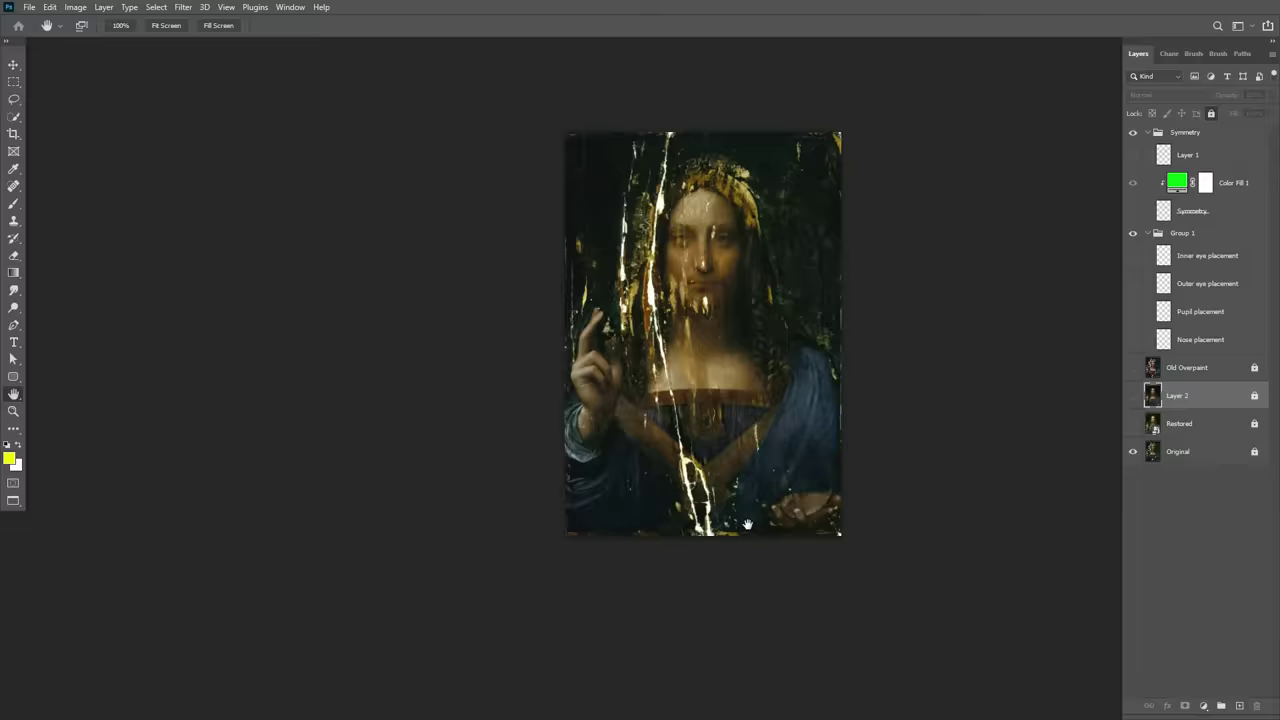
Examine the damaged crossed bands and lower robe in the Original, toggling Layer 2 on and off for comparison.
scroll(676, 545, "up", 3)
scroll(685, 478, "up", 2)
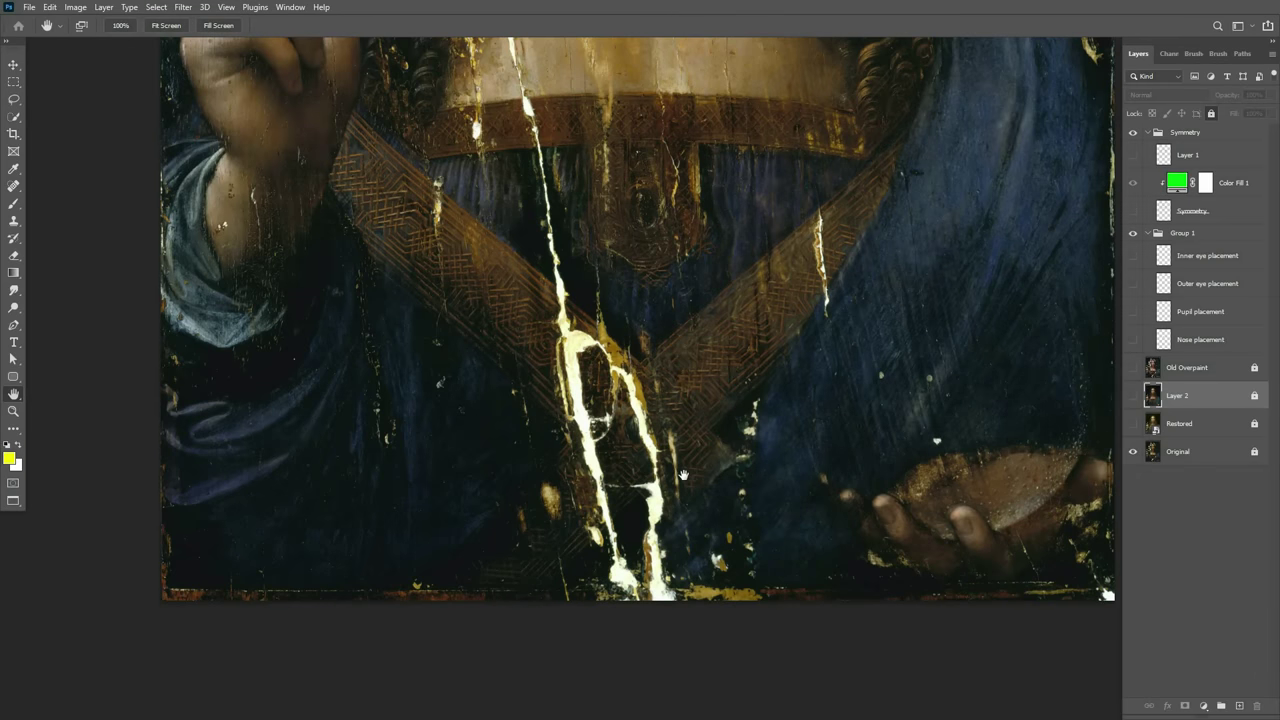
left_click(1133, 395)
left_click(1133, 395)
scroll(556, 510, "up", 3)
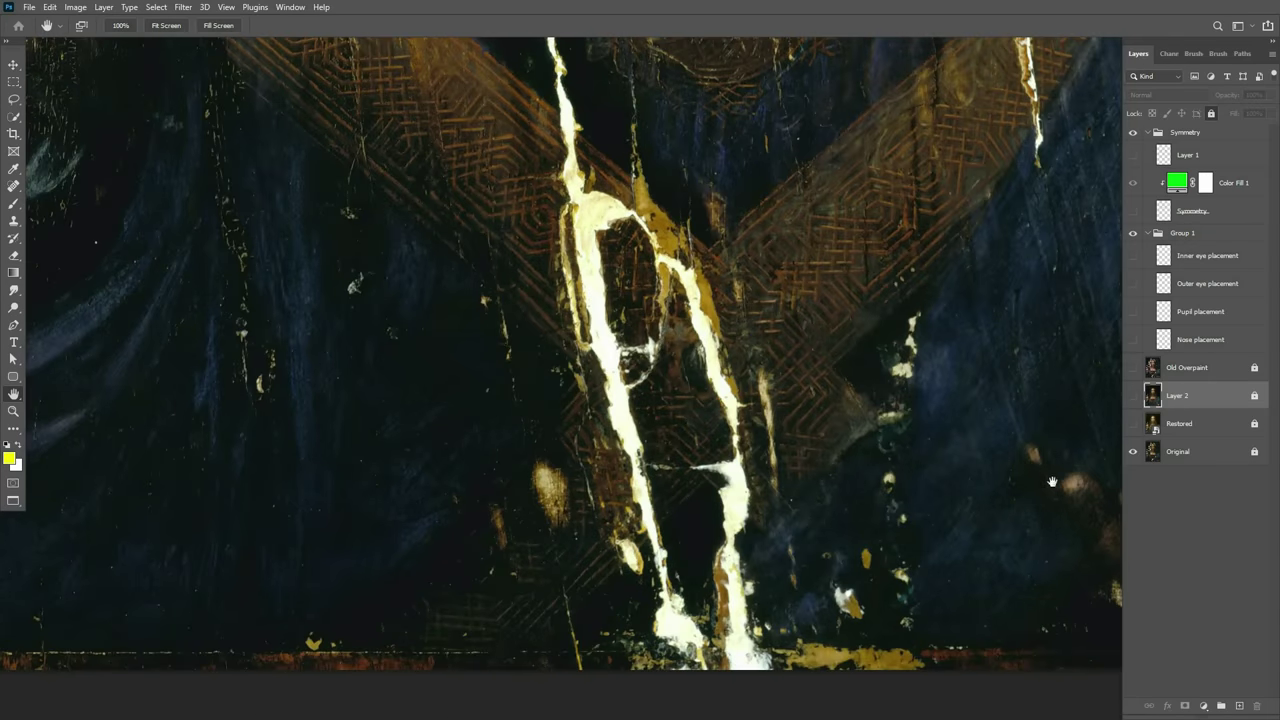
Show Restored and Layer 2 in turn, and compare the face, hair and raised hand.
left_click(1133, 424)
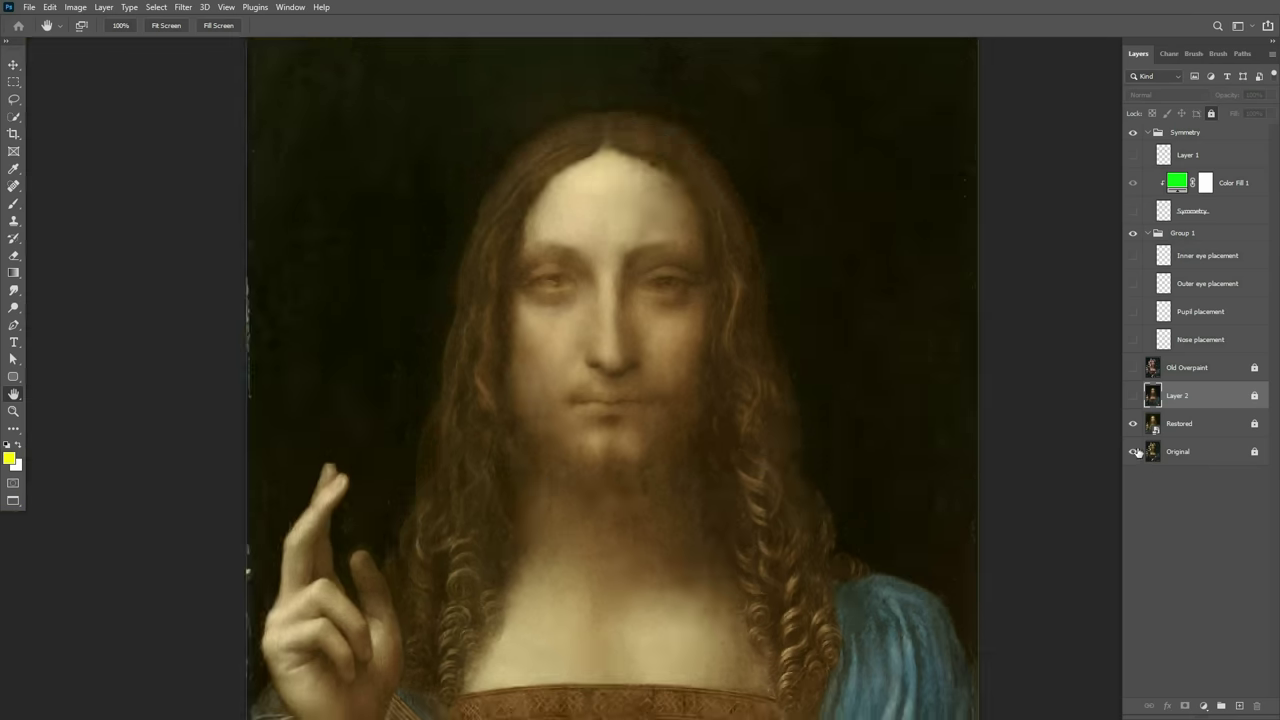
left_click(1133, 395)
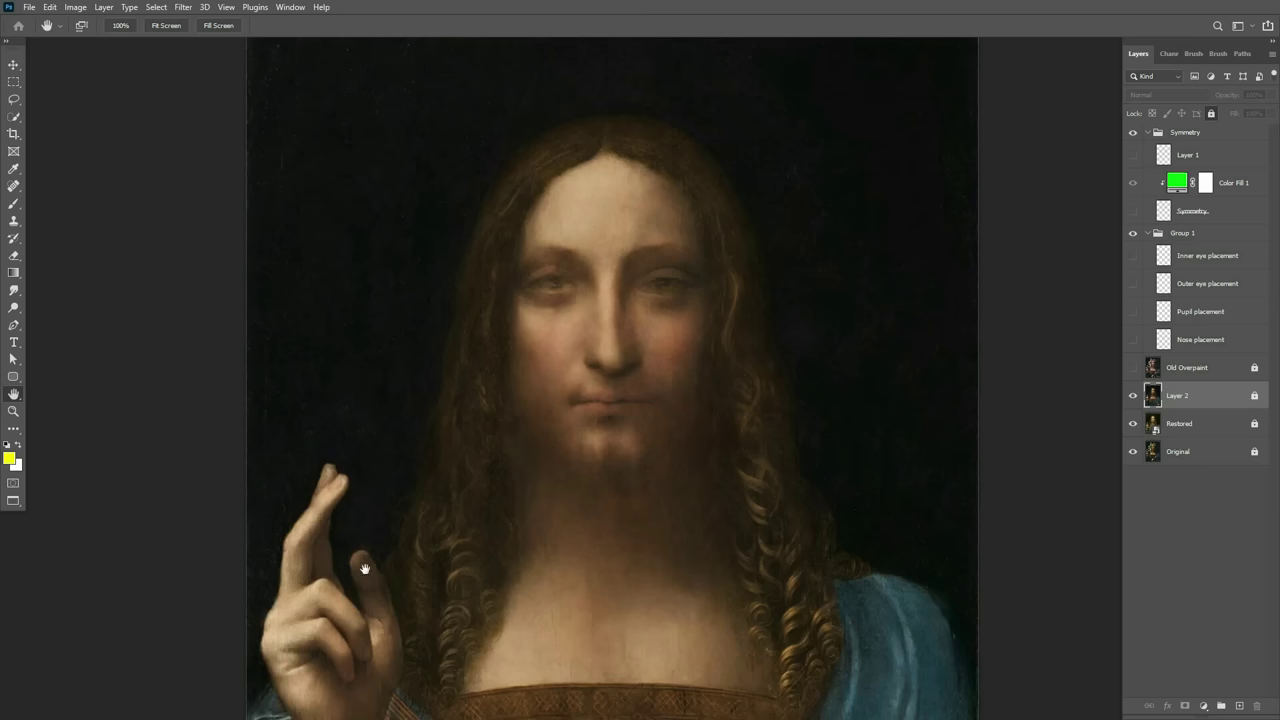
scroll(780, 244, "down", 2)
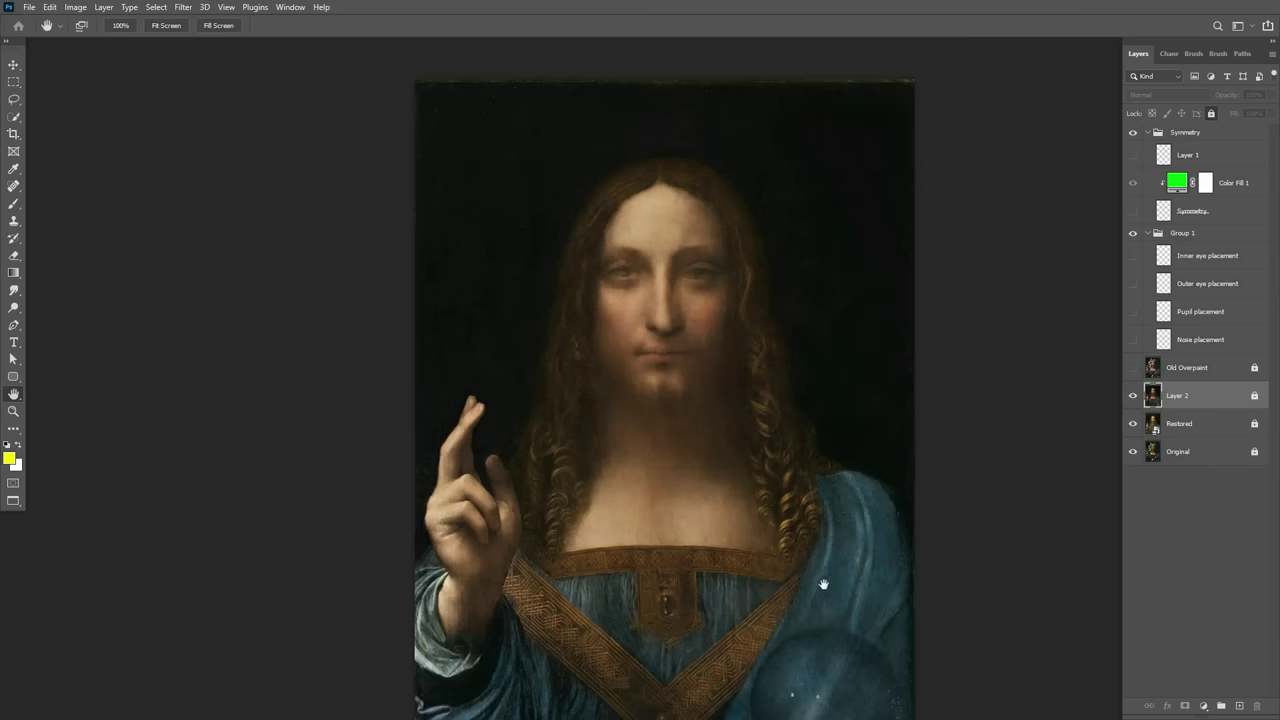
scroll(842, 562, "up", 1)
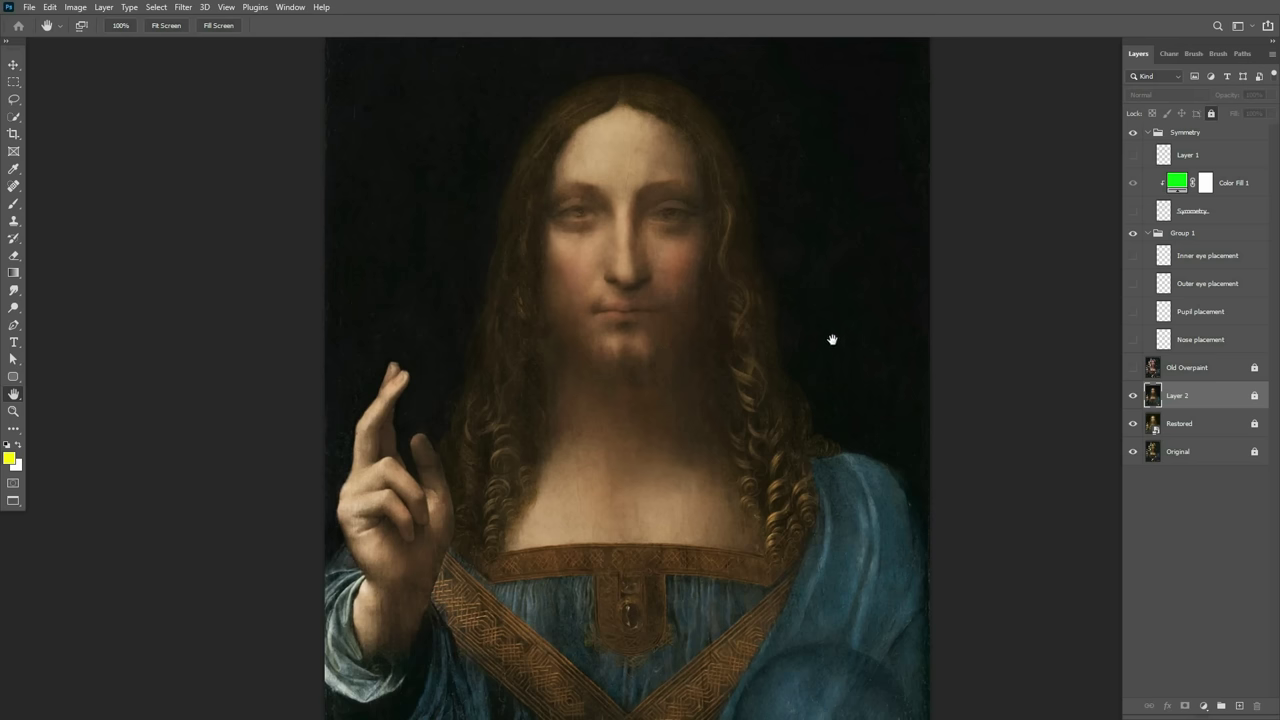
scroll(714, 286, "down", 1)
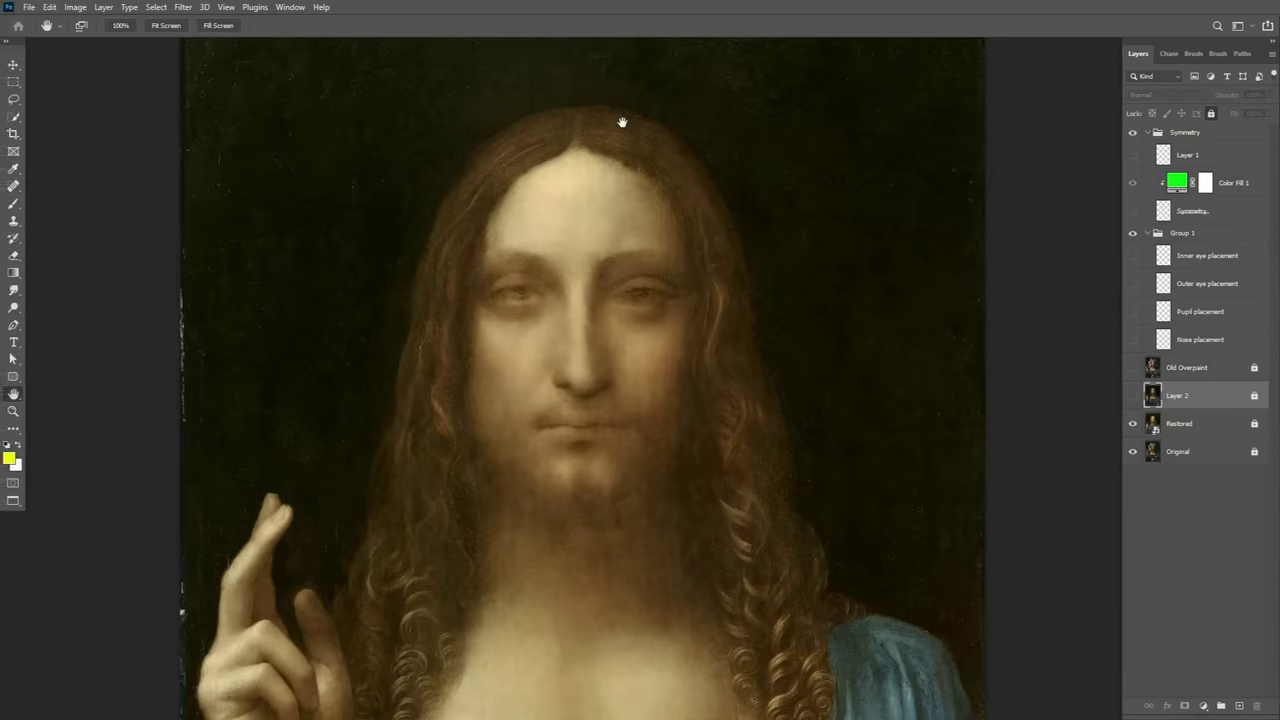
Inspect the Restored layer's face and curls up close and the full painting, and switch Layer 2 back on.
scroll(622, 122, "up", 1)
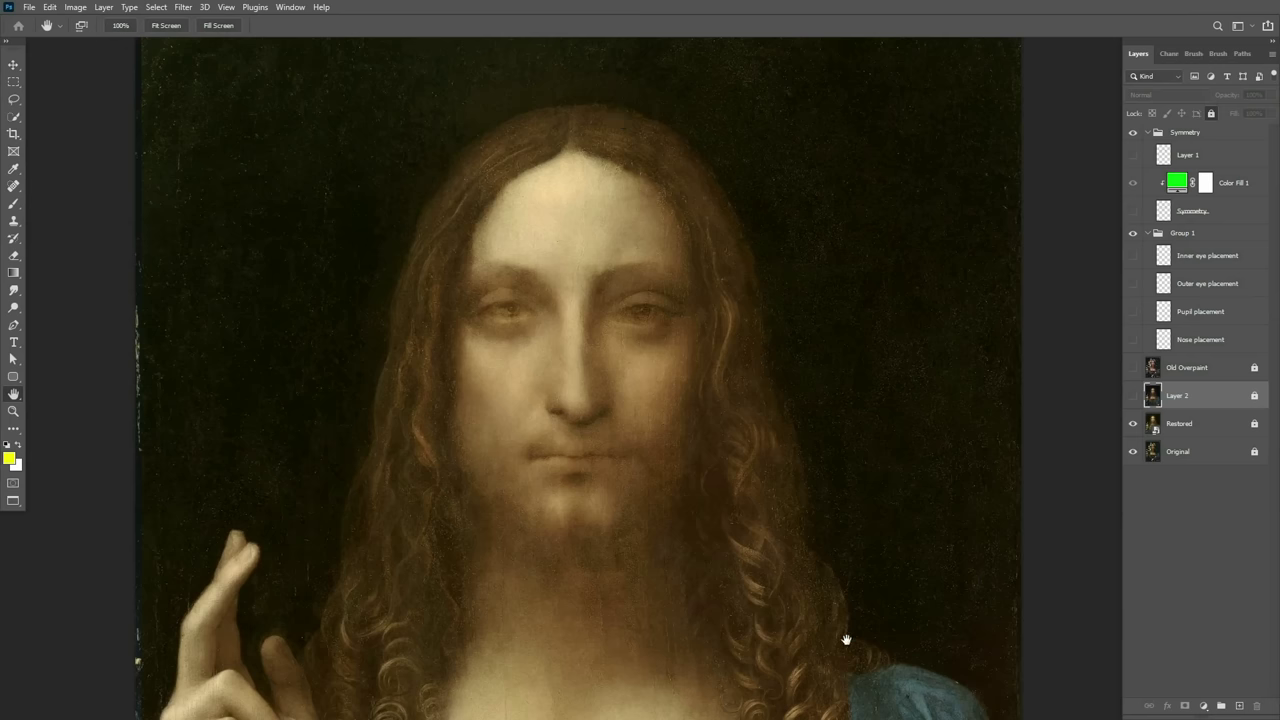
scroll(846, 640, "up", 4)
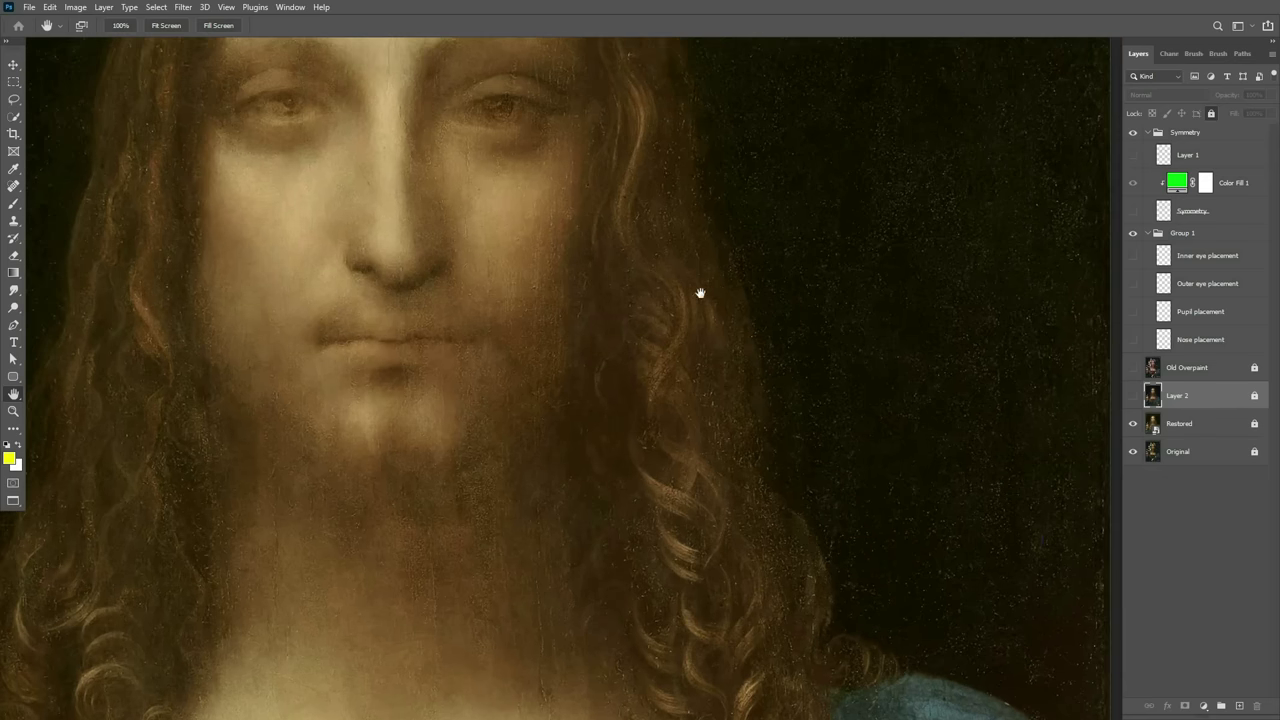
scroll(700, 293, "down", 5)
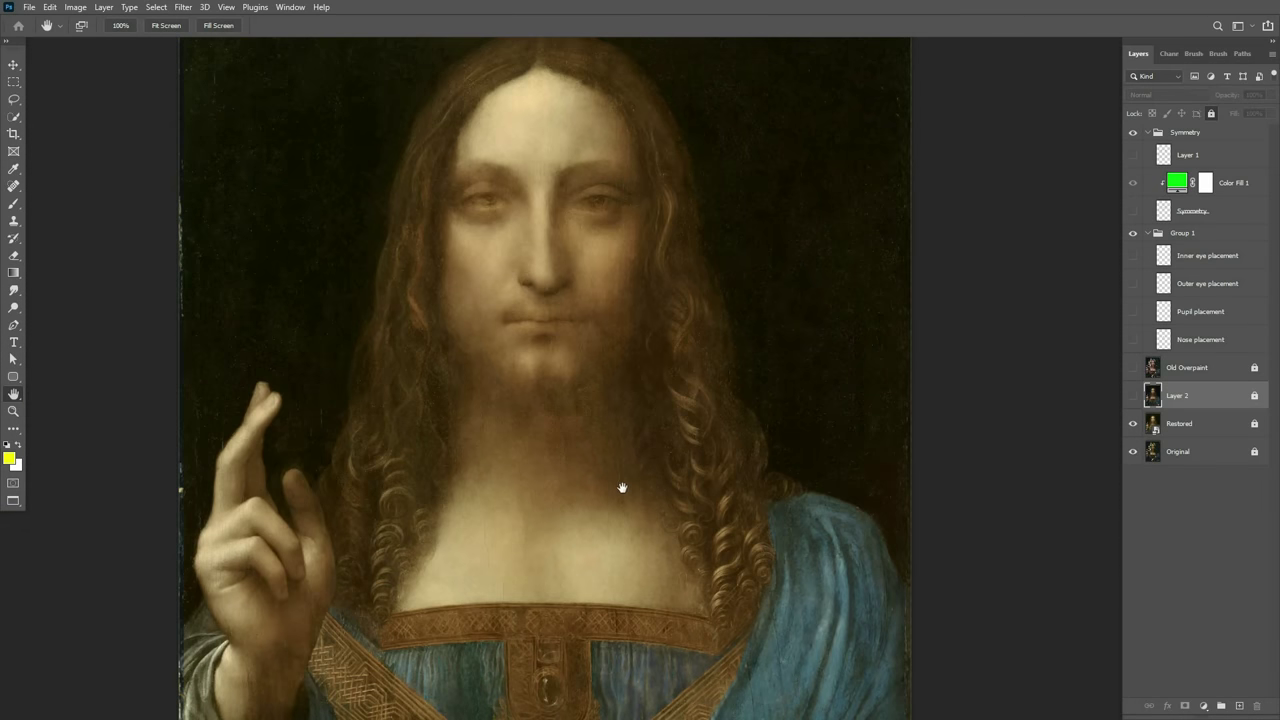
scroll(622, 487, "down", 2)
scroll(620, 385, "down", 2)
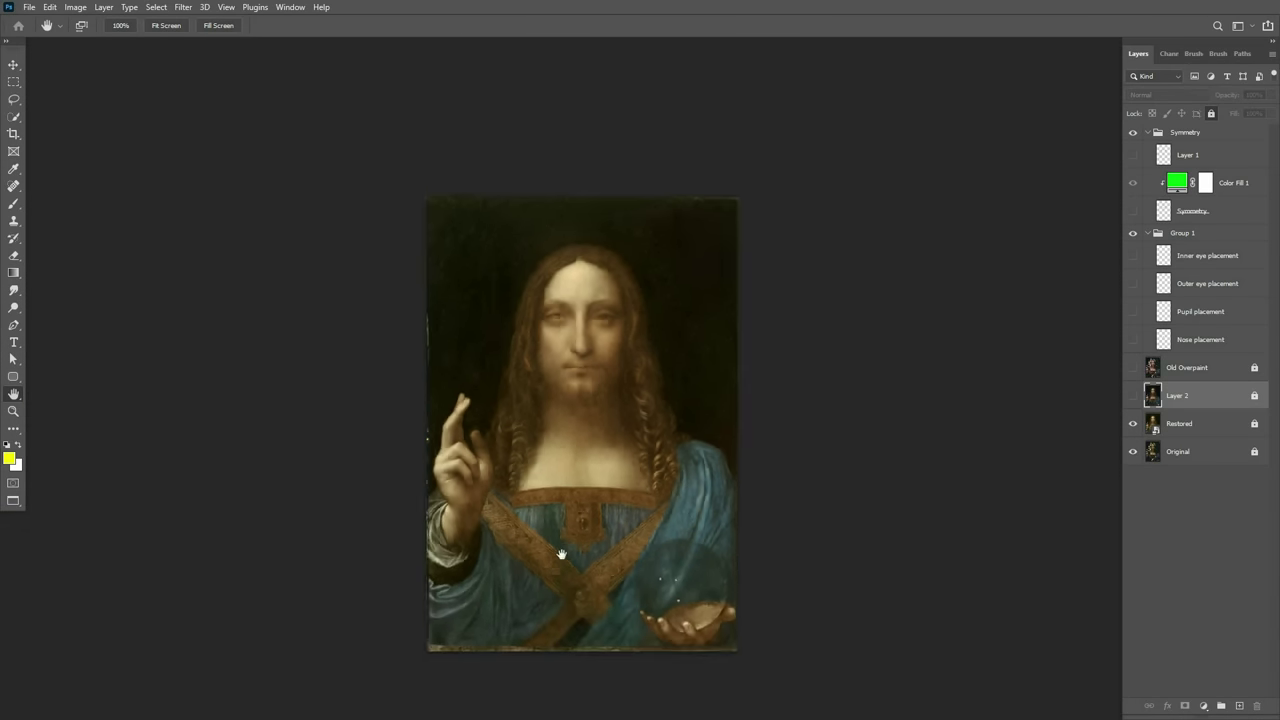
scroll(550, 548, "up", 1)
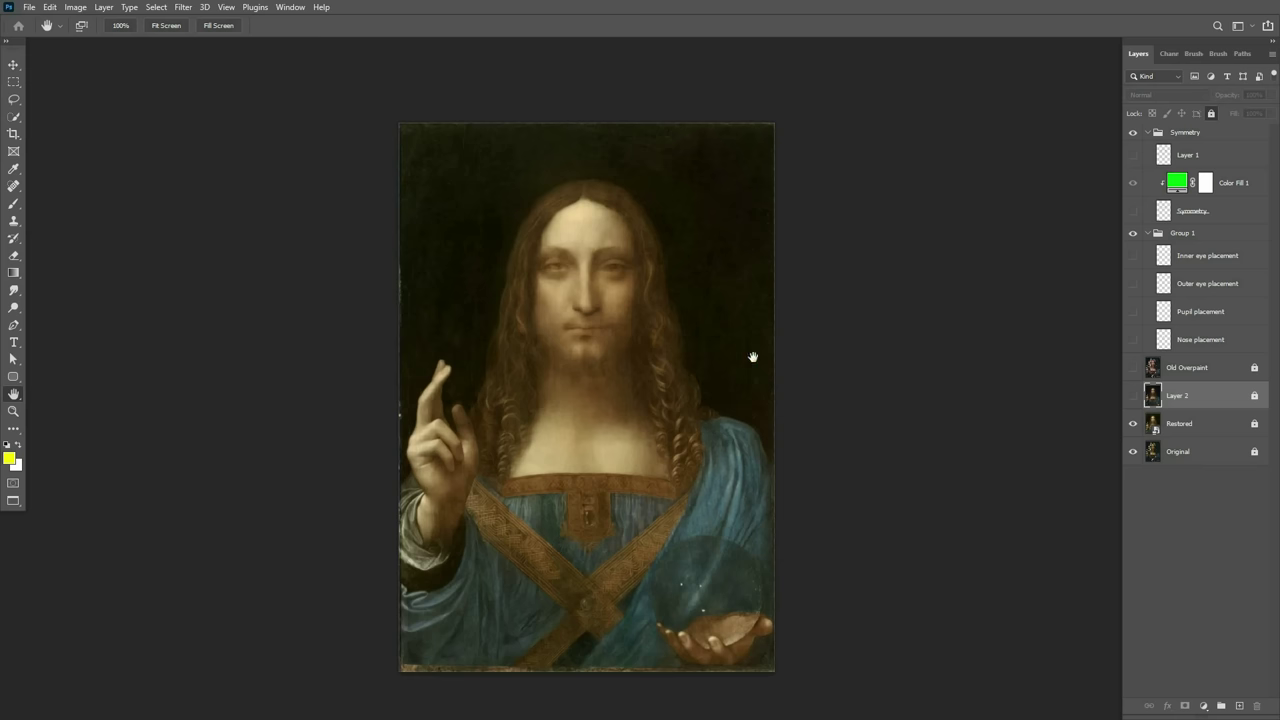
left_click(1133, 396)
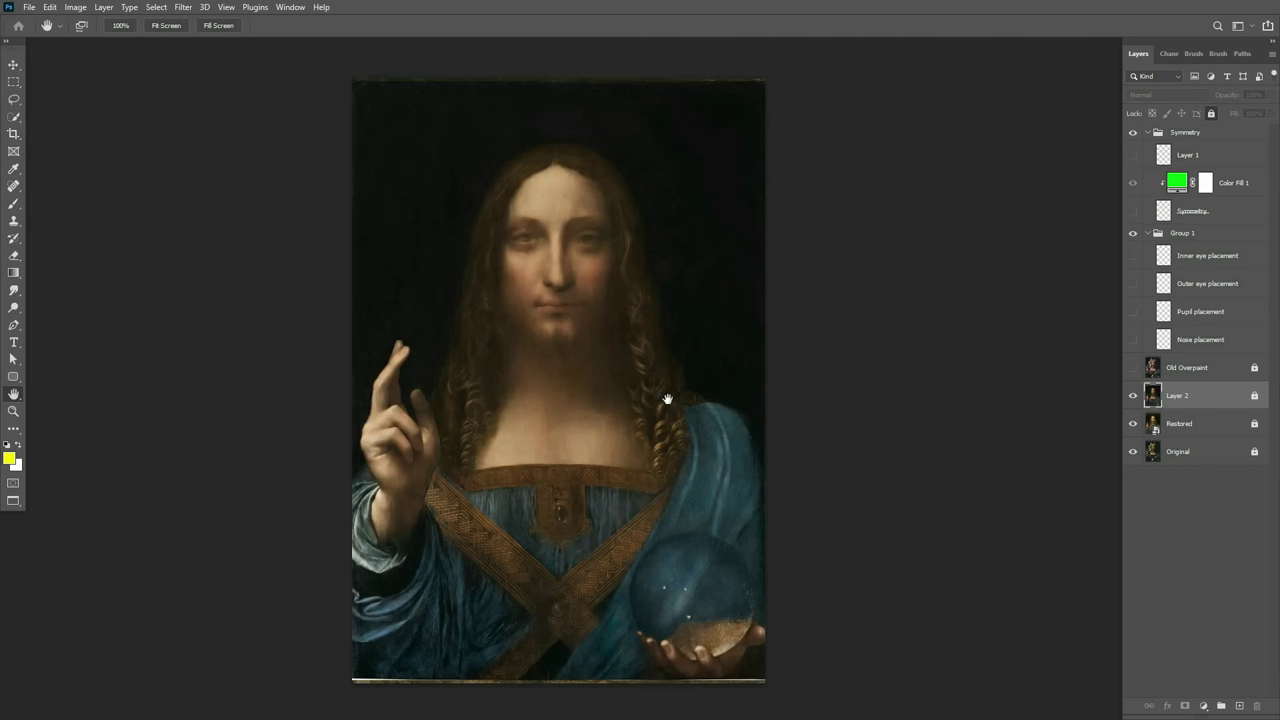